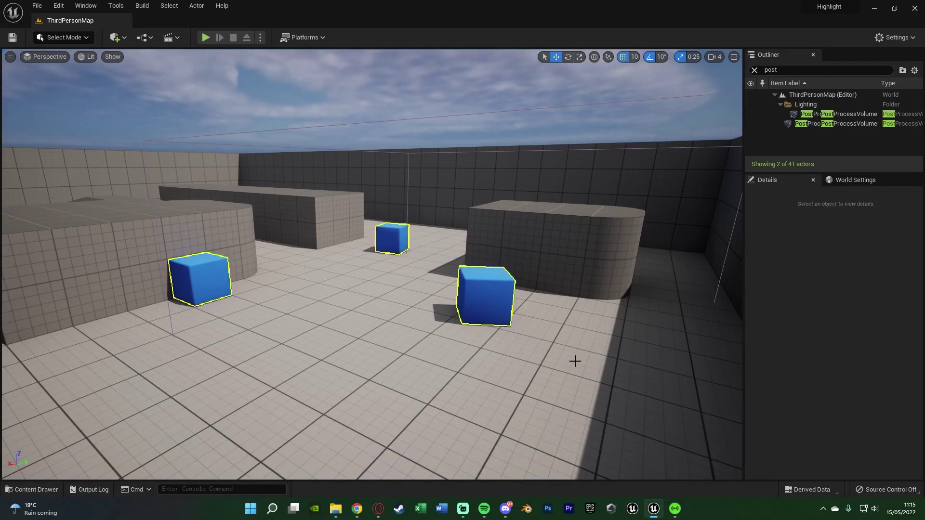
# - Fly around the level to examine the yellow outlines on the blue cubes from different sides and behind the blocks
pyautogui.moveTo(438, 227); pyautogui.dragTo(423, 212, button='right')
pyautogui.press('w')
pyautogui.press('q')
pyautogui.moveTo(544, 281); pyautogui.dragTo(458, 284, button='right')
pyautogui.press('d')
pyautogui.press('s')
pyautogui.press('d')
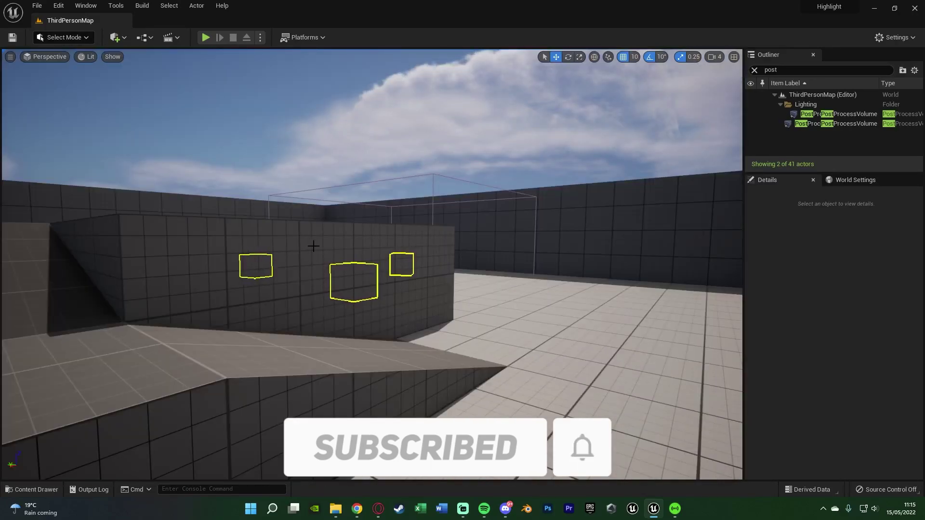
pyautogui.moveTo(313, 246); pyautogui.dragTo(159, 250, button='right')
pyautogui.press('d')
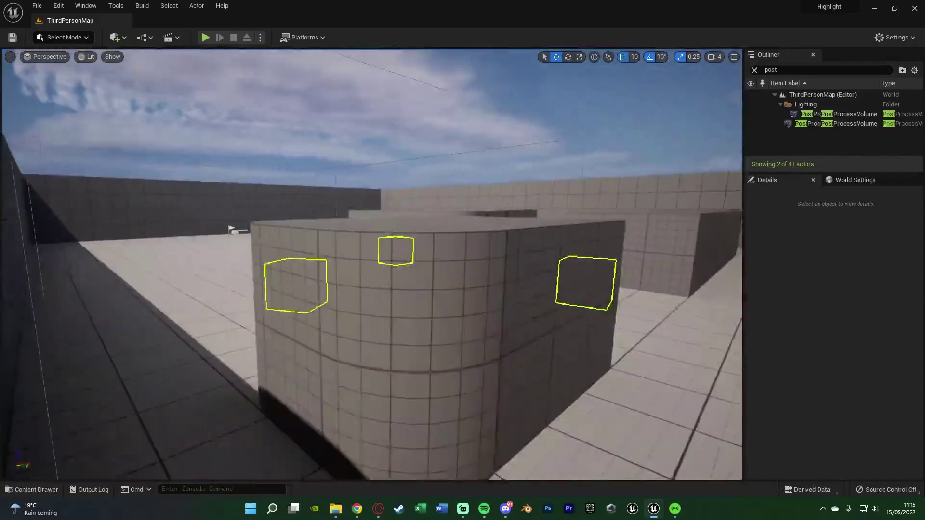
pyautogui.moveTo(231, 229); pyautogui.dragTo(193, 250, button='right')
pyautogui.press('w')
pyautogui.press('d')
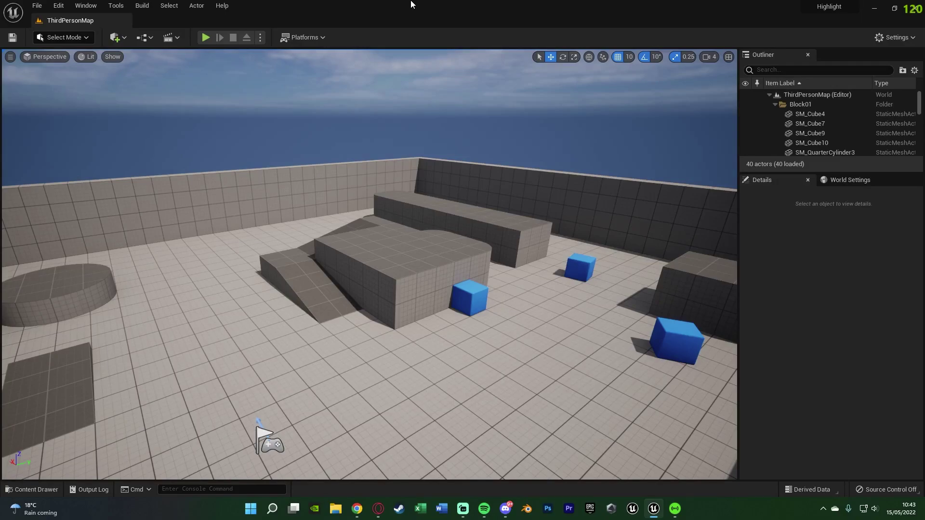
# - Create a new material named HighlightMAT in the Content folder
pyautogui.hotkey('ctrl', 'space')
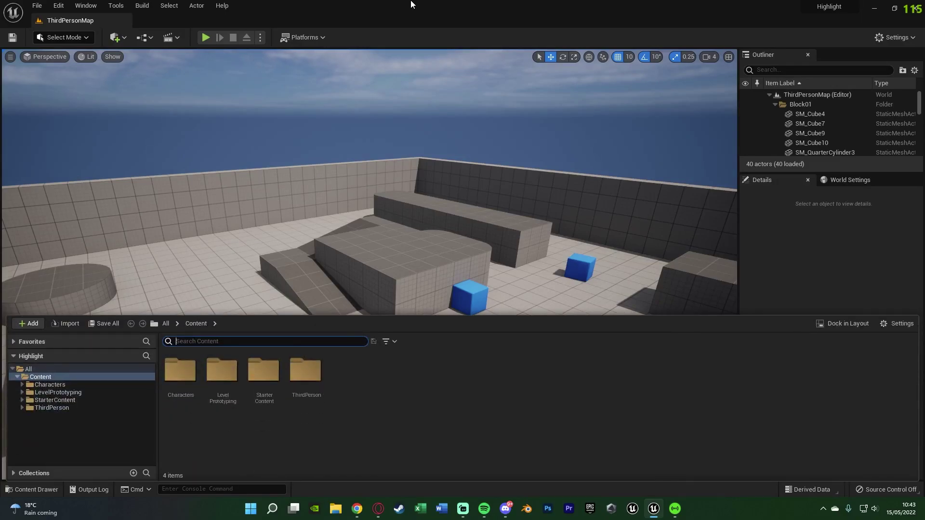
pyautogui.rightClick(357, 396)
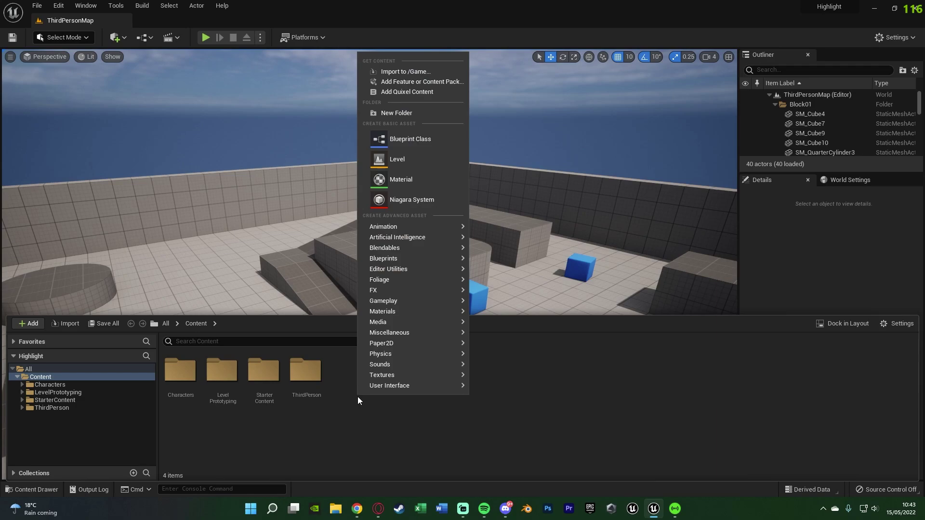
pyautogui.click(409, 178)
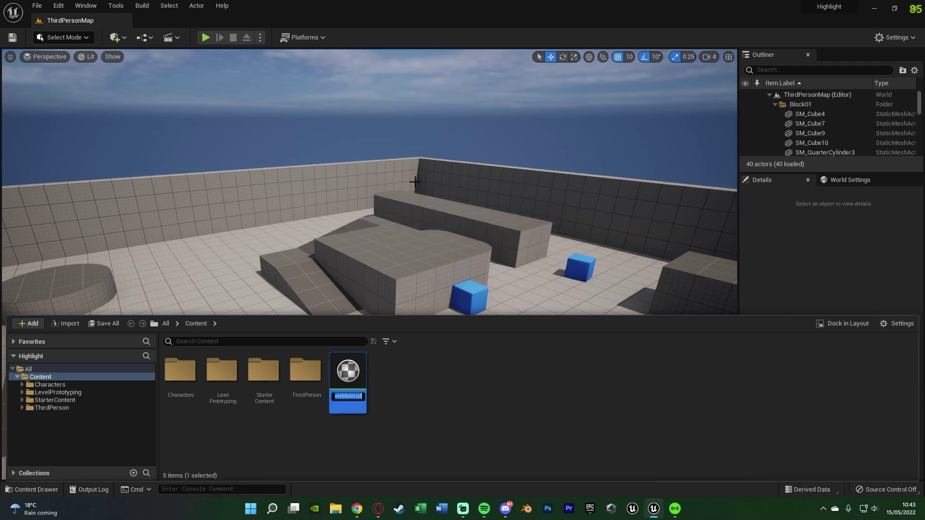
pyautogui.write('High')
pyautogui.write('lightMAT')
pyautogui.press('Return')
pyautogui.hotkey('ctrl', 'space')
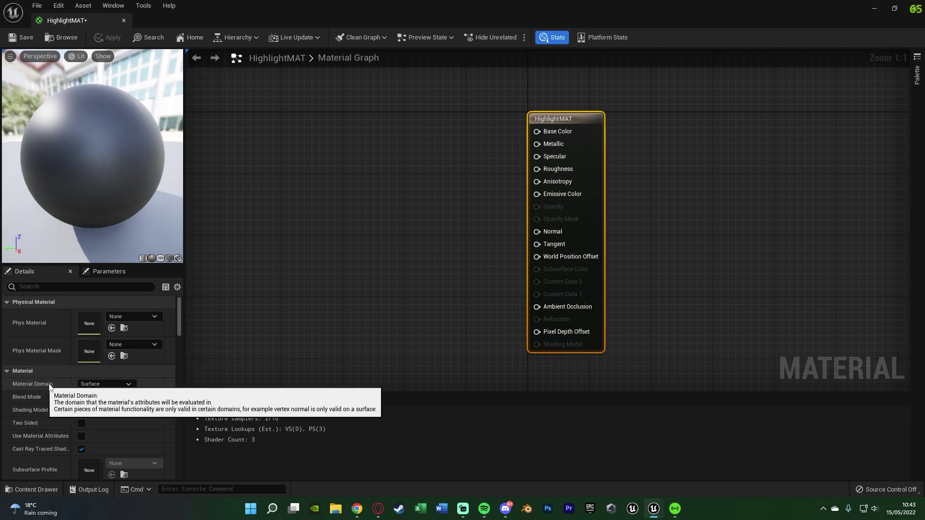
# - Set the Material Domain of HighlightMAT to Post Process
pyautogui.click(123, 383)
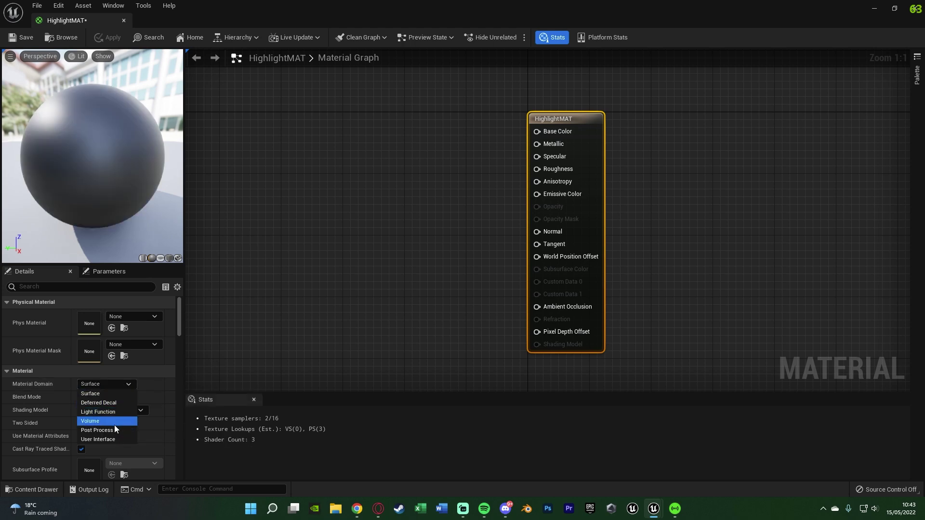
pyautogui.press('Escape')
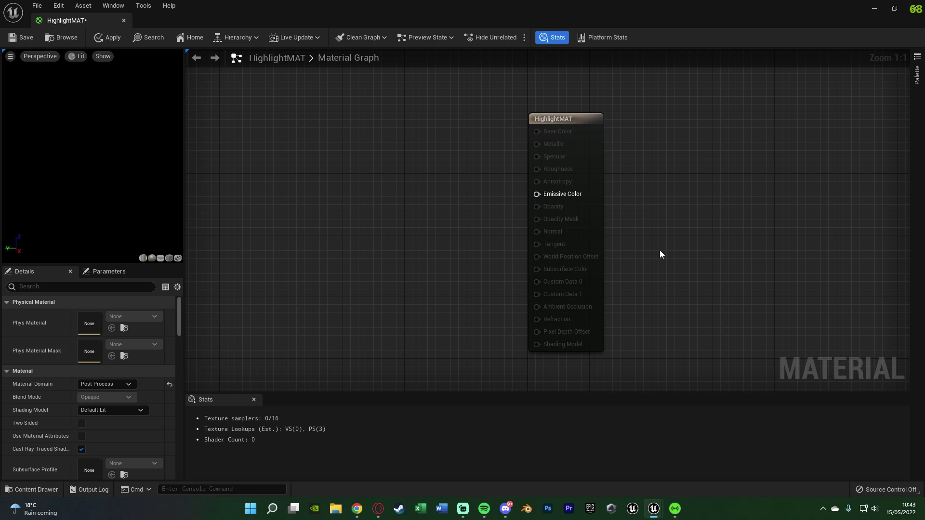
# - Add a scalar parameter named "Line Render Width" in an empty area of the material graph
pyautogui.moveTo(363, 225); pyautogui.dragTo(615, 240, button='right')
pyautogui.scroll(-2, 614, 240)
pyautogui.moveTo(486, 252); pyautogui.dragTo(698, 243, button='right')
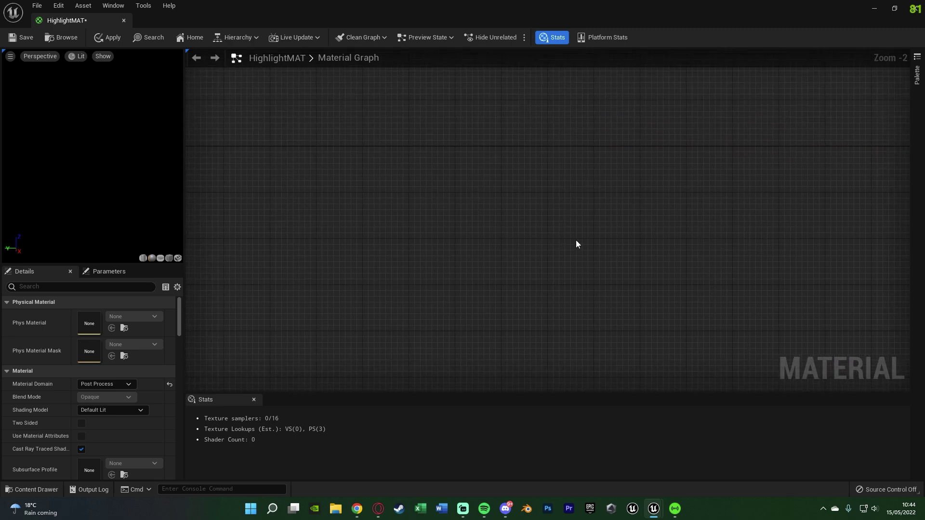
pyautogui.moveTo(478, 237); pyautogui.dragTo(478, 231, button='right')
pyautogui.scroll(2, 344, 207)
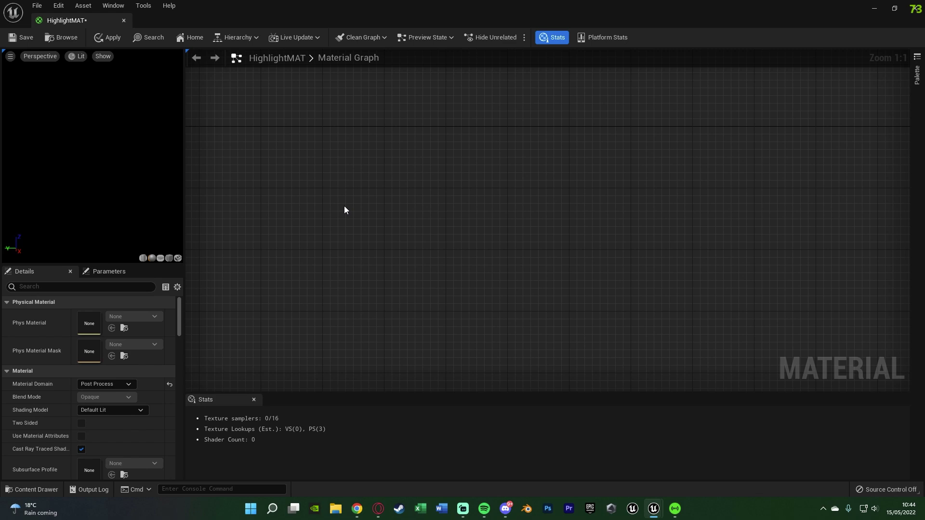
pyautogui.click(326, 224)
pyautogui.write('ssssssssssss')
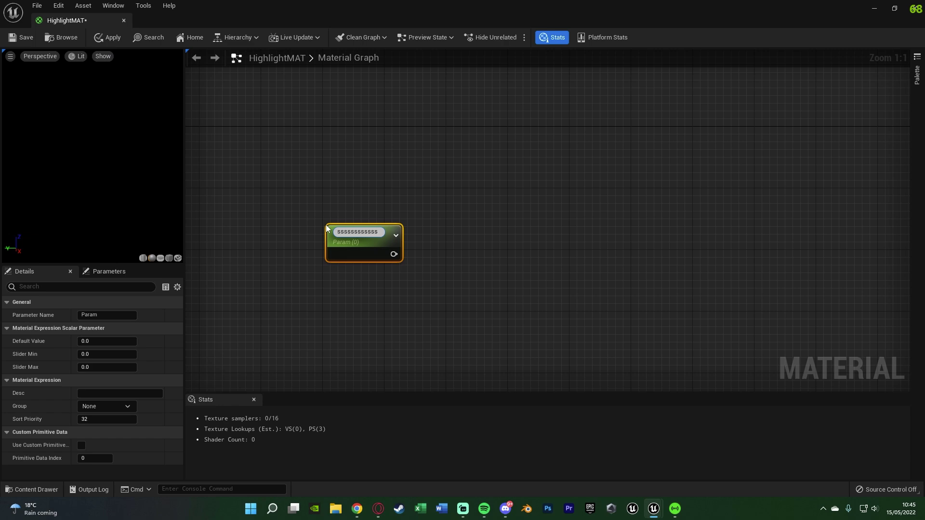
pyautogui.hotkey('ctrl', 'BackSpace')
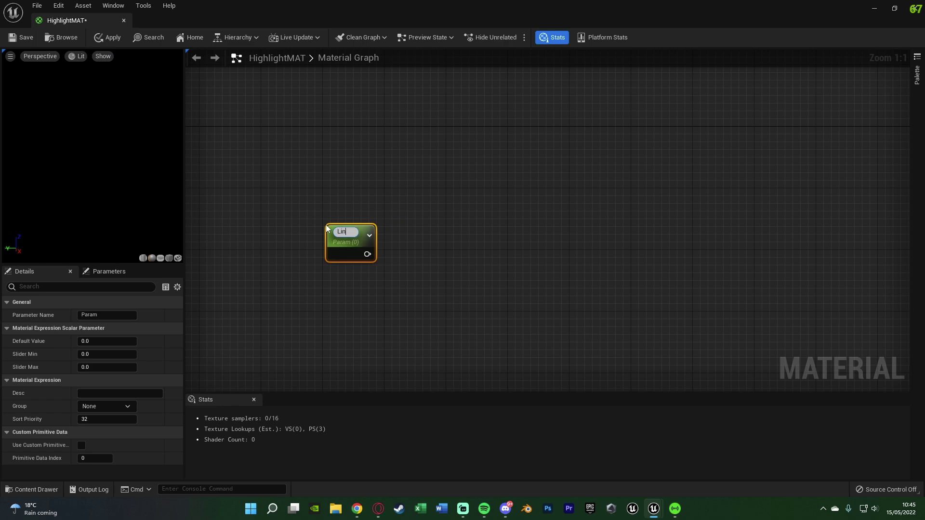
pyautogui.write('Line Render')
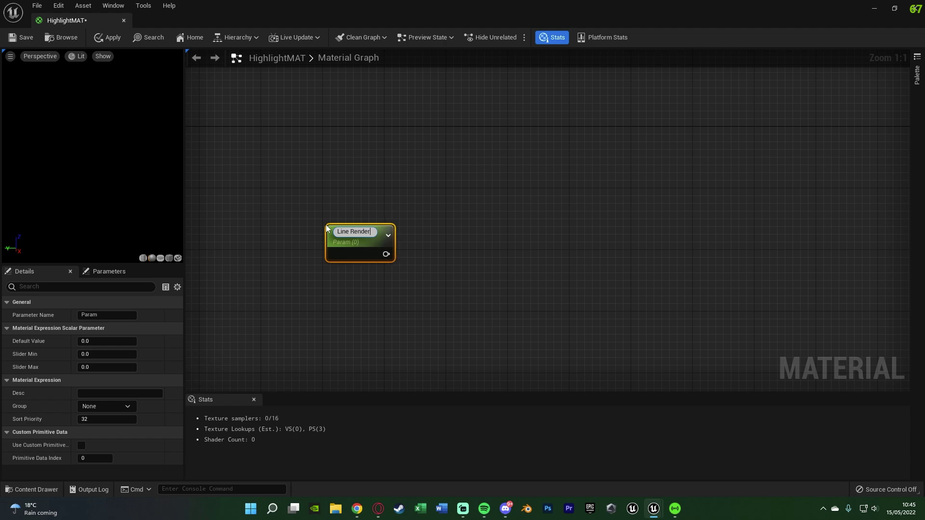
pyautogui.write(' Width')
pyautogui.press('Return')
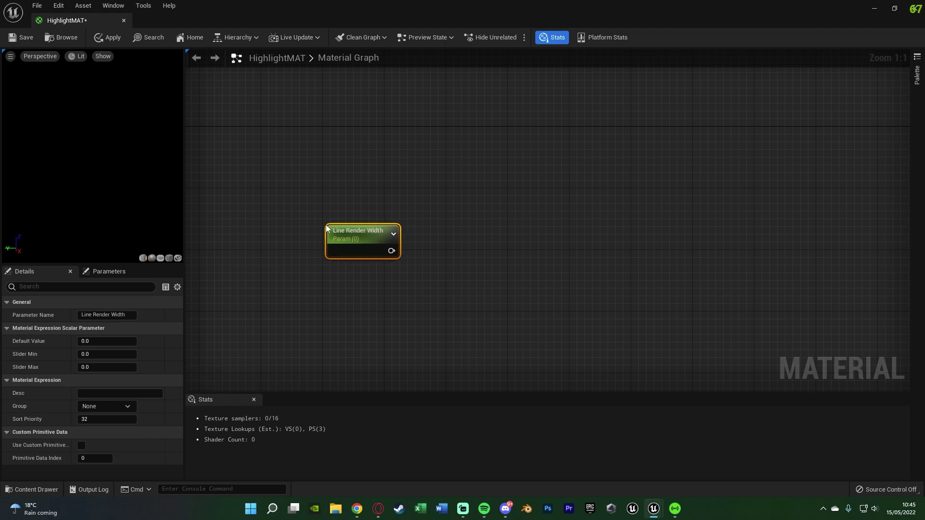
# - Move the Line Render Width node up slightly and set its default value to 0.3
pyautogui.moveTo(376, 244); pyautogui.dragTo(370, 206)
pyautogui.moveTo(464, 240); pyautogui.dragTo(350, 224, button='right')
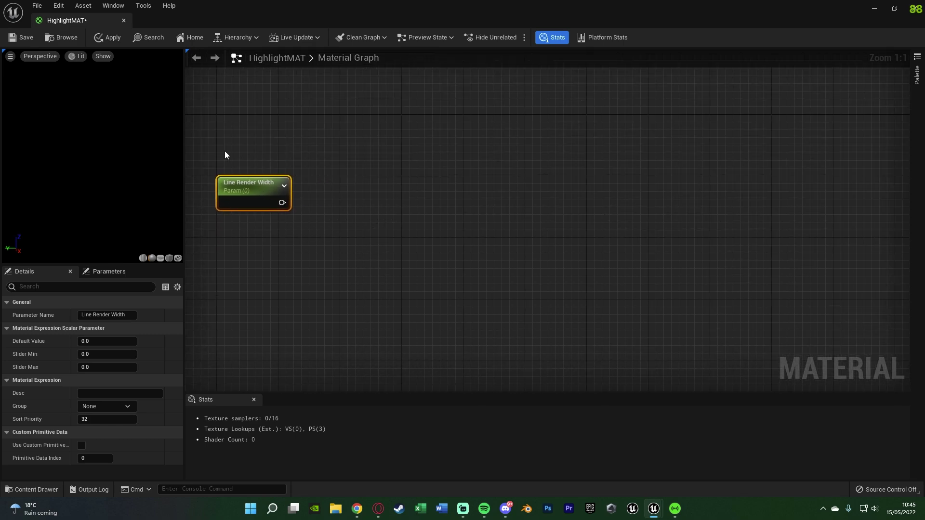
pyautogui.click(94, 341)
pyautogui.write('0.3')
pyautogui.press('Return')
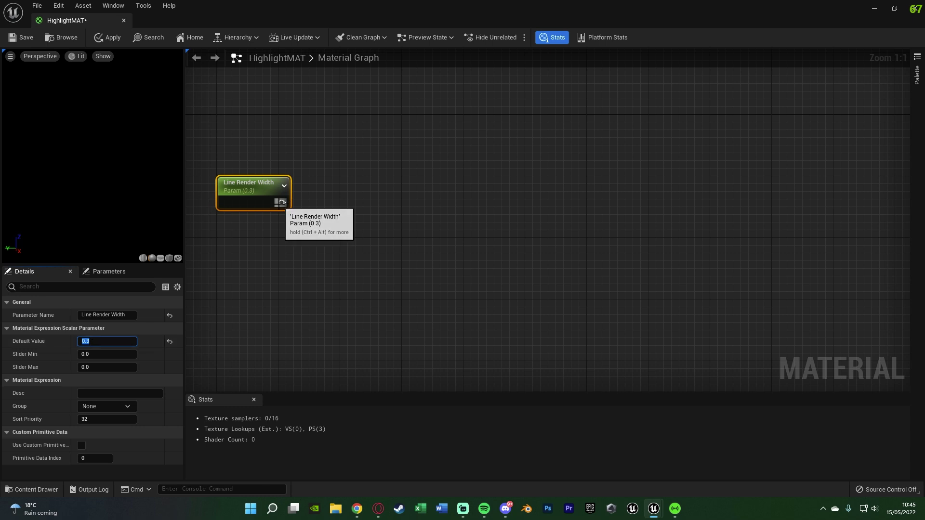
# - Add a Multiply node with its A input fed by the Line Render Width parameter
pyautogui.moveTo(282, 202); pyautogui.dragTo(340, 223)
pyautogui.write('mult')
pyautogui.press('Return')
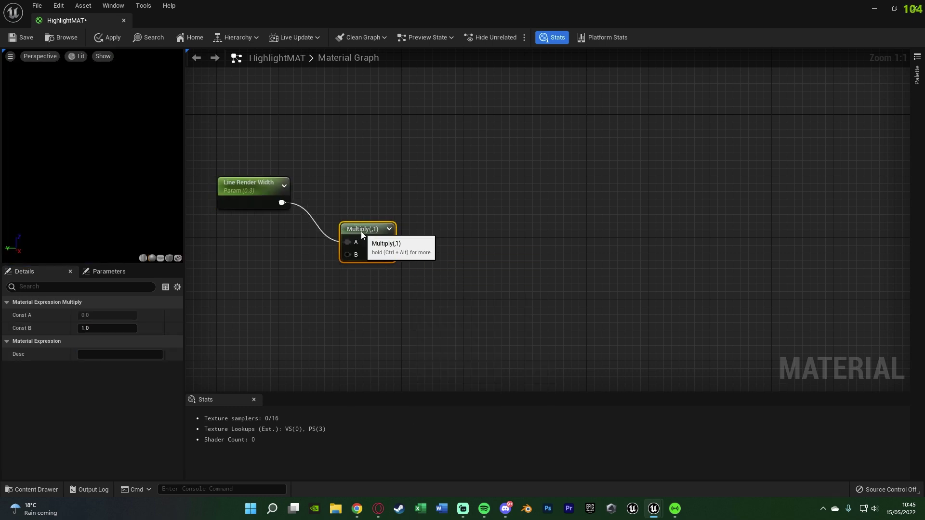
# - Add a ViewSize node and place it below and before the Line Render Width parameter
pyautogui.moveTo(392, 274); pyautogui.dragTo(491, 257, button='right')
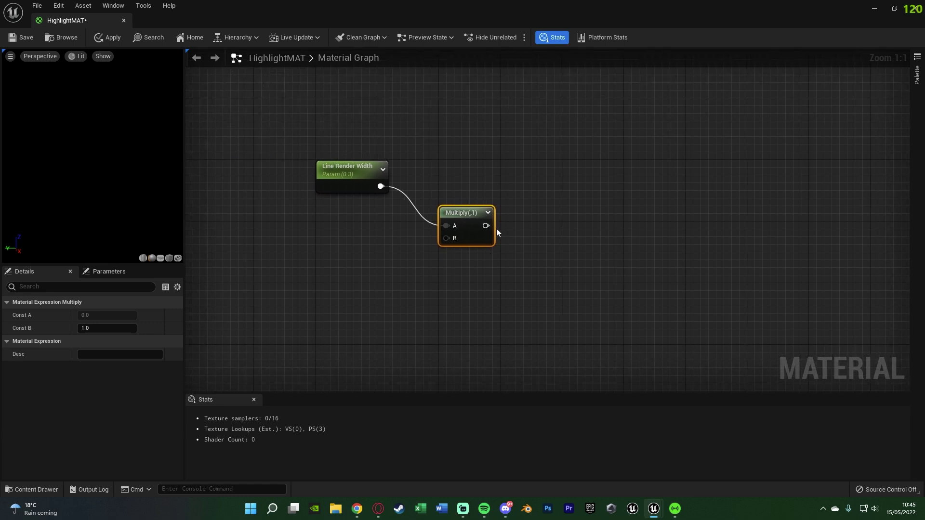
pyautogui.moveTo(406, 265); pyautogui.dragTo(515, 249, button='right')
pyautogui.rightClick(342, 255)
pyautogui.write('viewsi')
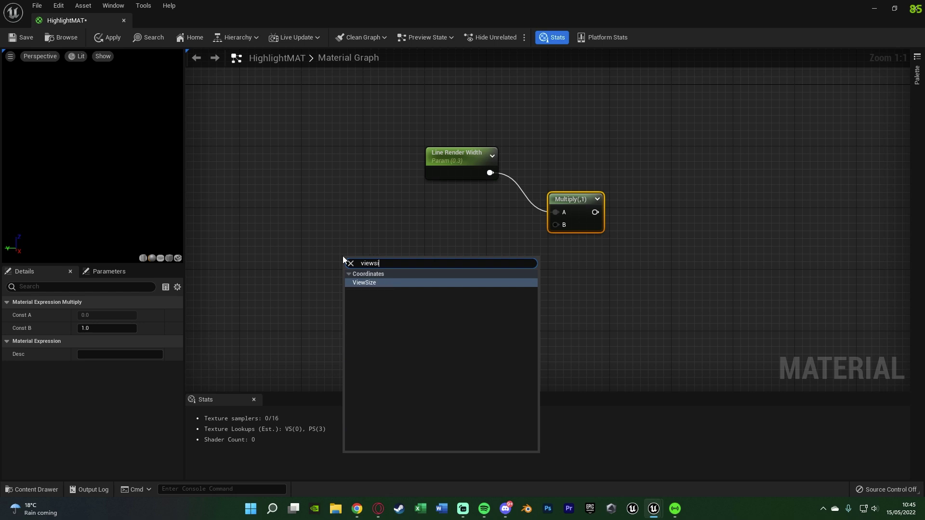
pyautogui.press('Return')
pyautogui.moveTo(352, 274); pyautogui.dragTo(321, 285)
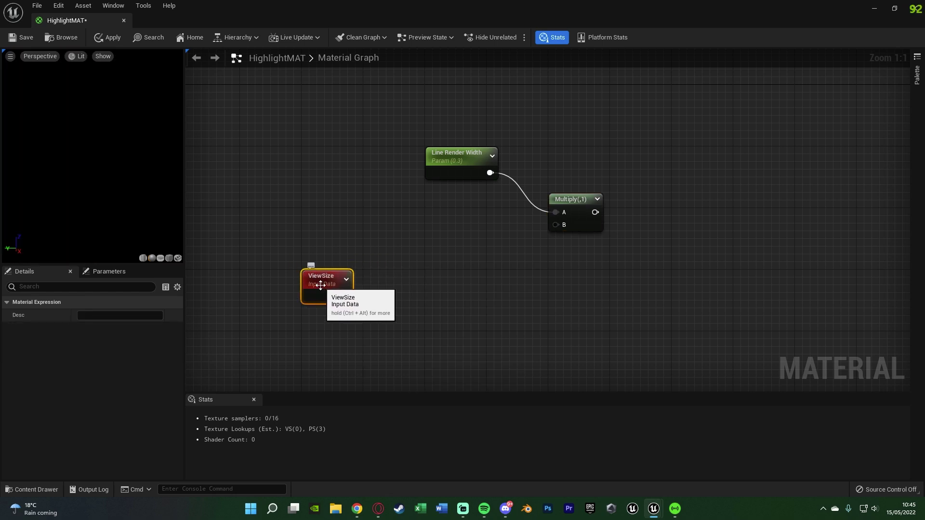
# - Add a Ceil node fed by the ViewSize output and line it up right beside ViewSize
pyautogui.moveTo(344, 296); pyautogui.dragTo(390, 298)
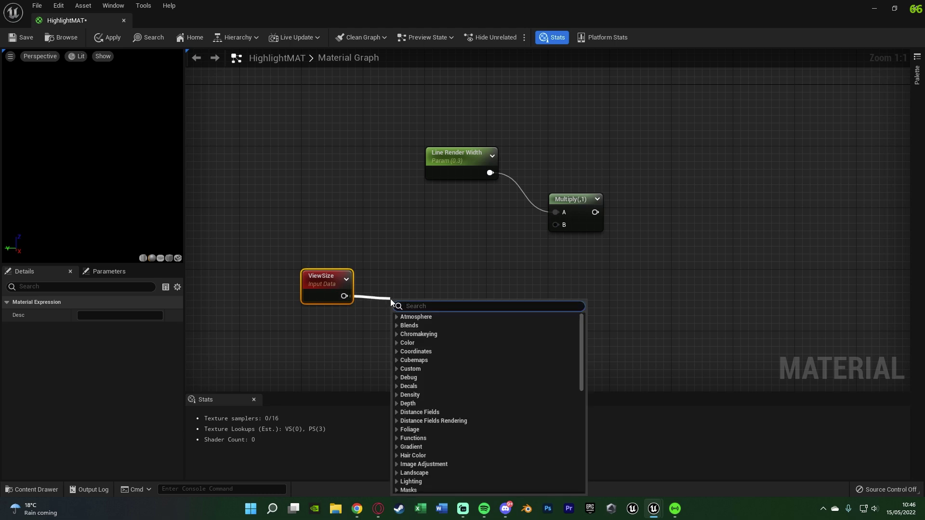
pyautogui.write('ceil')
pyautogui.press('Return')
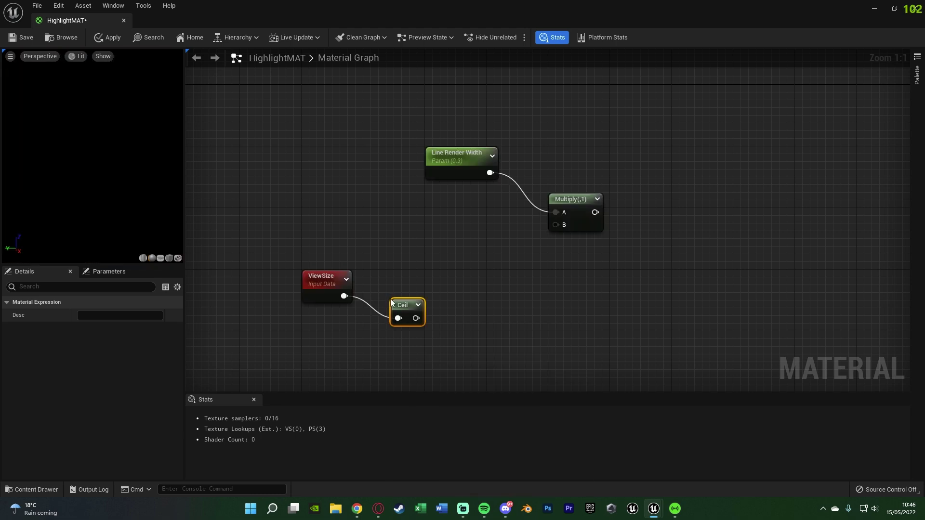
pyautogui.moveTo(412, 310); pyautogui.dragTo(383, 288)
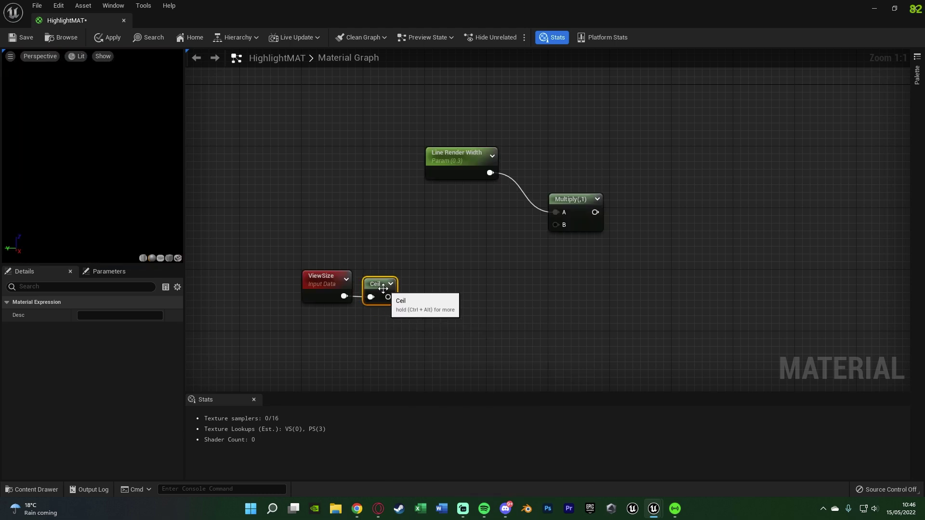
pyautogui.moveTo(348, 185); pyautogui.dragTo(529, 284)
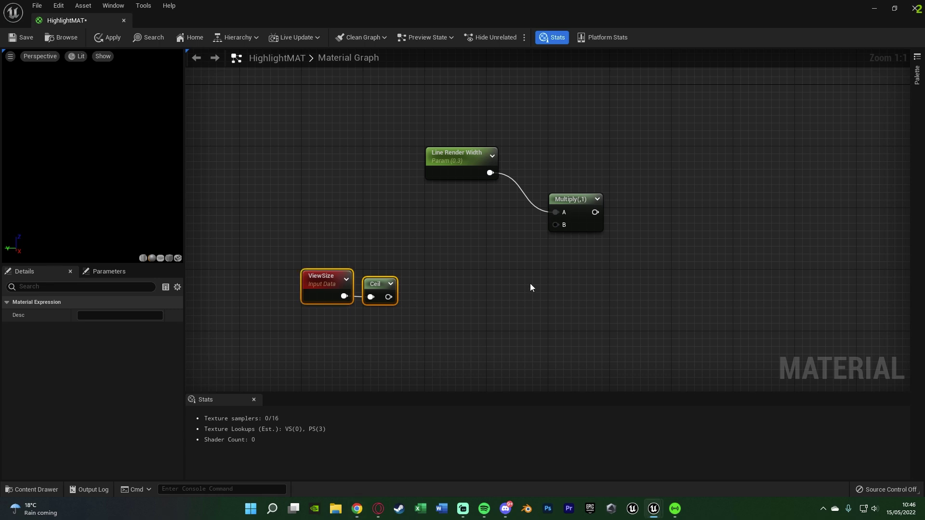
pyautogui.click(420, 310)
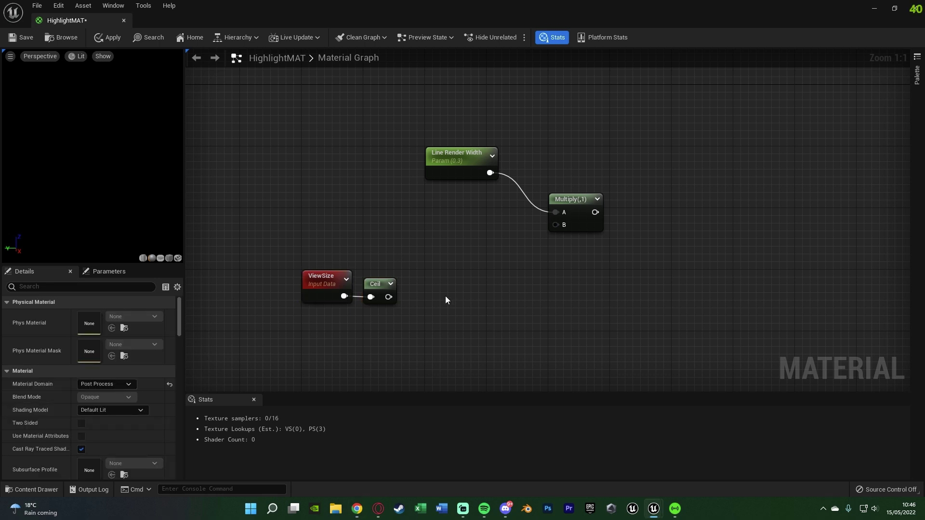
# - Add a Clamp node fed by the Ceil output and align it with the Ceil node
pyautogui.moveTo(446, 299); pyautogui.dragTo(404, 288, button='right')
pyautogui.moveTo(346, 285); pyautogui.dragTo(380, 286)
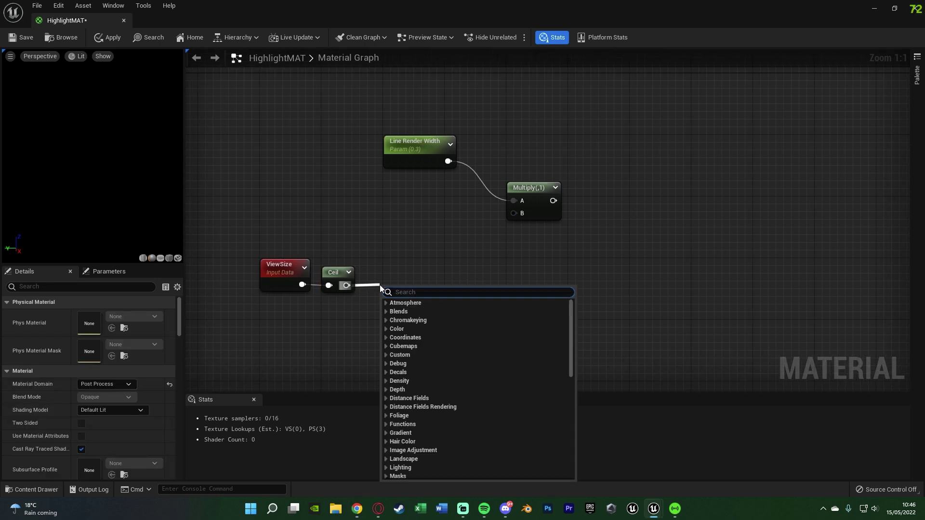
pyautogui.write('clamp')
pyautogui.press('Return')
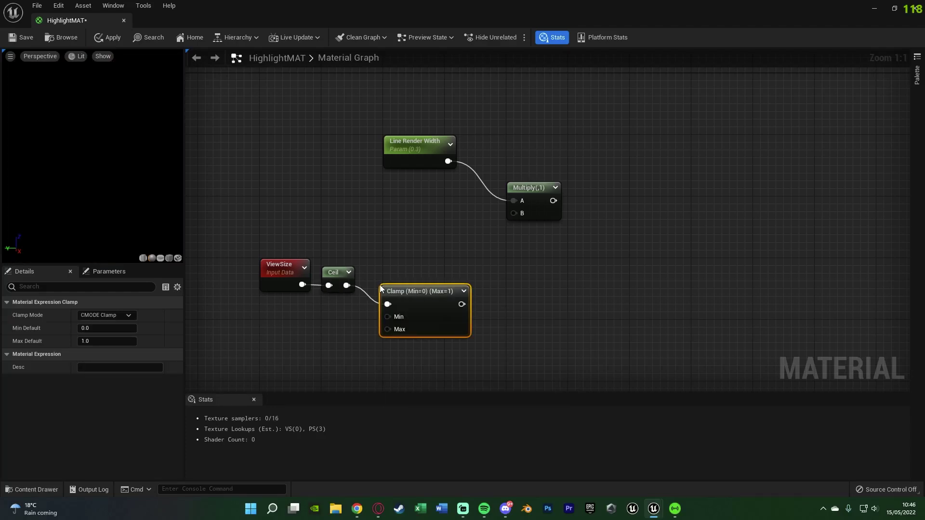
pyautogui.moveTo(407, 289); pyautogui.dragTo(405, 271)
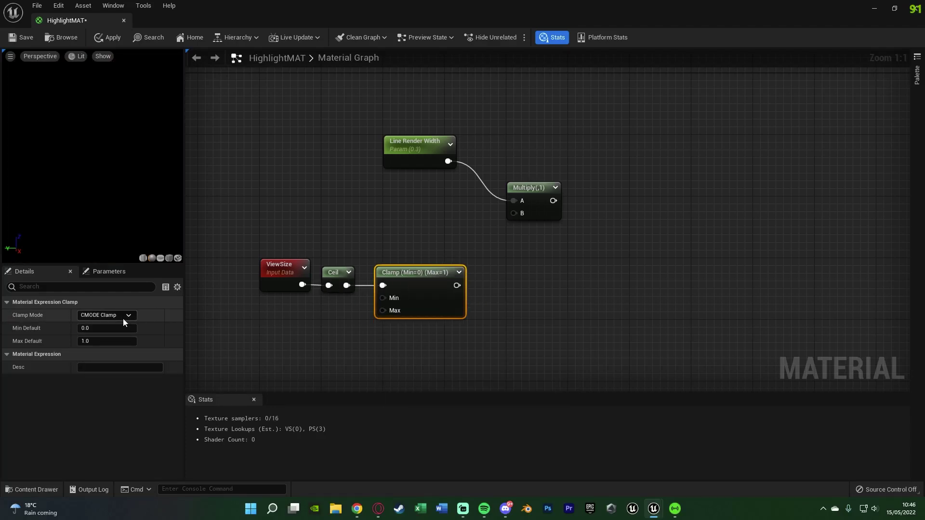
# - Set the Clamp node's Min Default to 1 and Max Default to 2
pyautogui.click(115, 327)
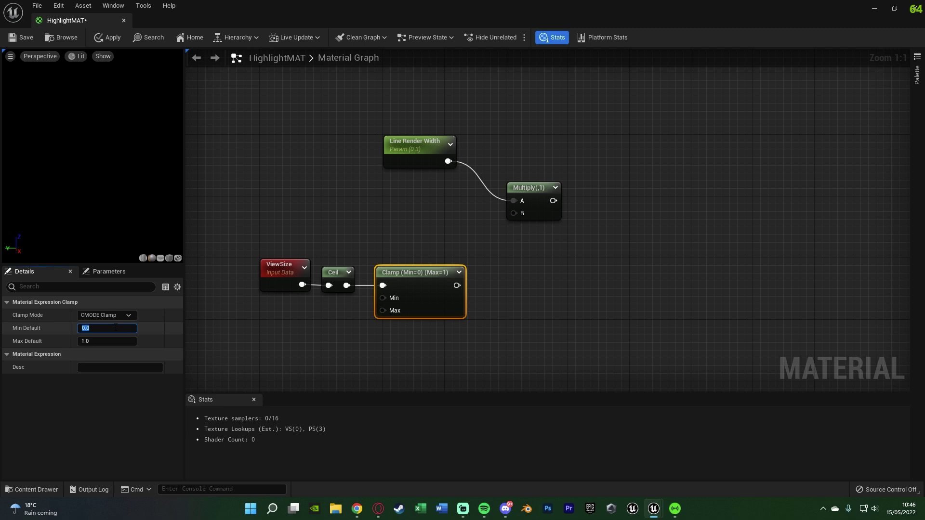
pyautogui.write('1')
pyautogui.press('Tab')
pyautogui.write('2')
pyautogui.press('Return')
# - Connect the Clamp output to the Multiply node's B input and move the ViewSize, Ceil and Clamp nodes closer to it
pyautogui.moveTo(454, 285)
pyautogui.mouseDown()
pyautogui.moveTo(527, 214)
pyautogui.moveTo(458, 284)
pyautogui.mouseUp()
pyautogui.moveTo(474, 350); pyautogui.dragTo(284, 273)
pyautogui.moveTo(450, 314); pyautogui.dragTo(446, 273)
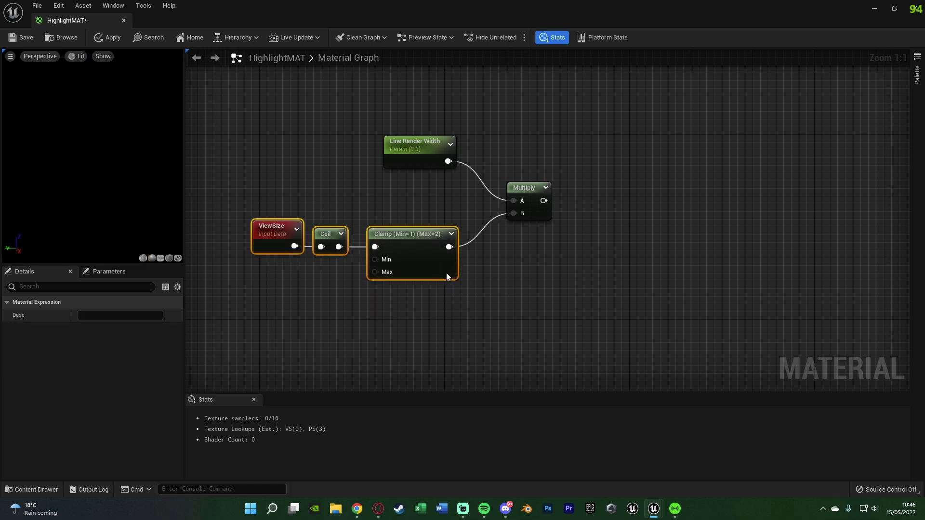
pyautogui.click(578, 271)
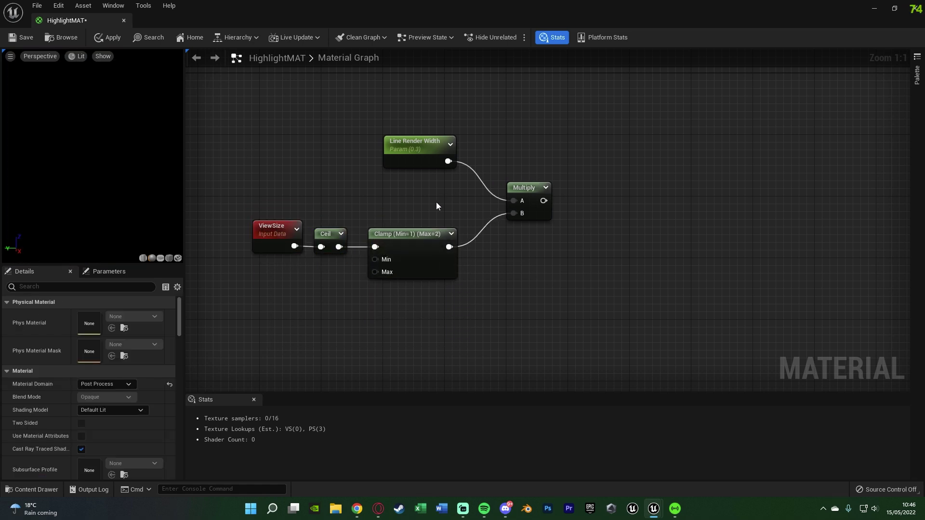
# - Add a second Multiply node with its A input fed by the first Multiply's output
pyautogui.moveTo(531, 203); pyautogui.dragTo(340, 214, button='right')
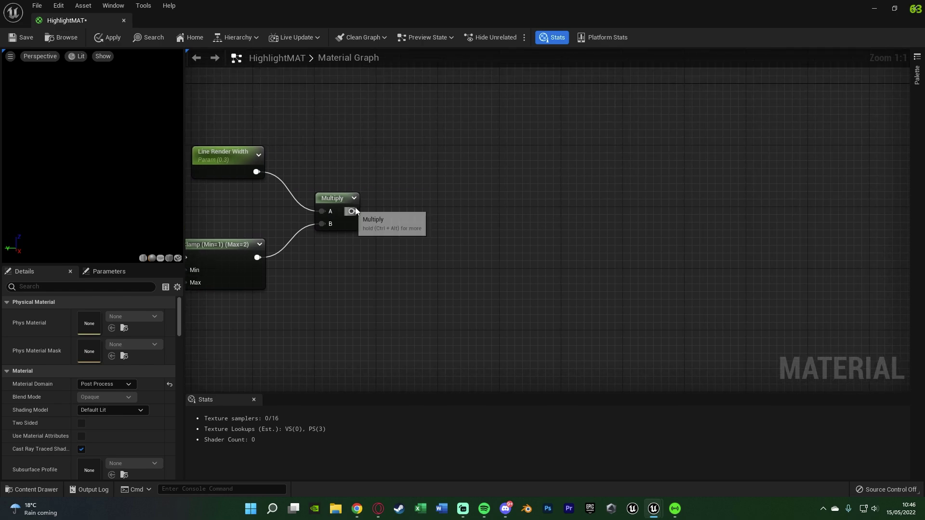
pyautogui.moveTo(352, 211); pyautogui.dragTo(515, 206)
pyautogui.write('mul')
pyautogui.press('Return')
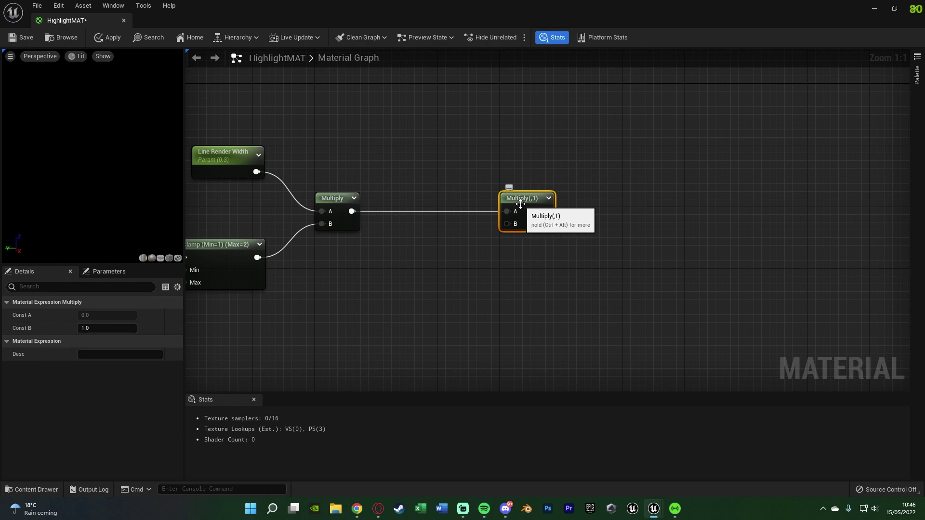
# - Add a SceneTexelSize node feeding the second Multiply's B input and place it below the first Multiply
pyautogui.moveTo(509, 223); pyautogui.dragTo(403, 321)
pyautogui.write('scenete')
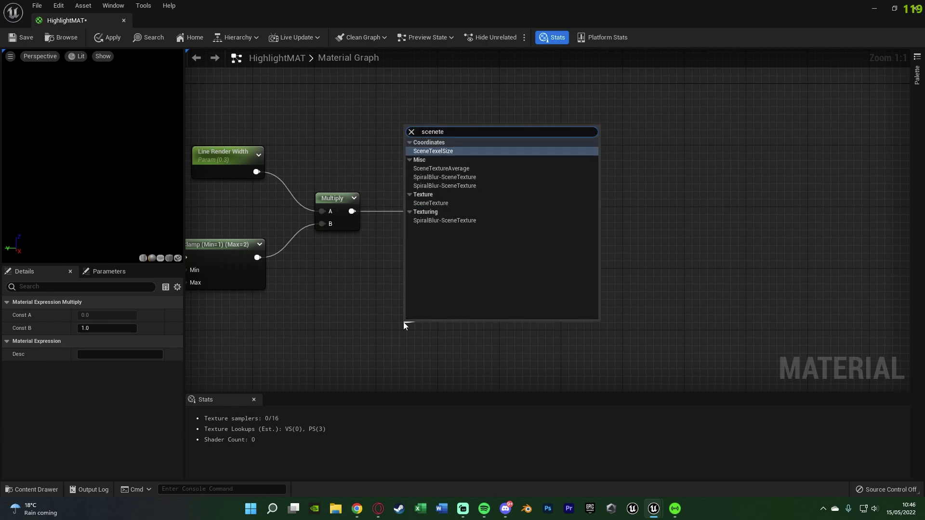
pyautogui.press('Return')
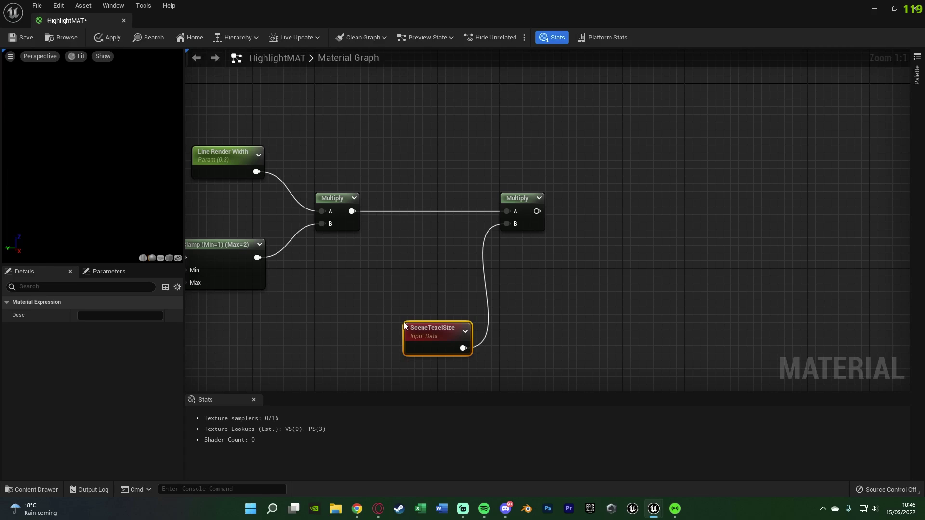
pyautogui.moveTo(438, 330); pyautogui.dragTo(343, 271)
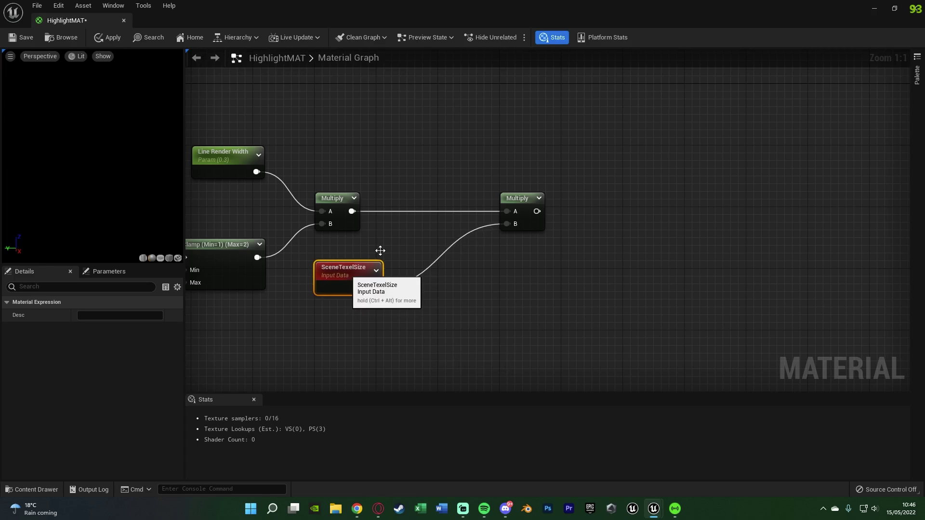
# - Tidy the layout by moving the second Multiply closer to the first and placing SceneTexelSize below and behind it
pyautogui.click(536, 200)
pyautogui.moveTo(536, 199); pyautogui.dragTo(466, 229)
pyautogui.moveTo(338, 285); pyautogui.dragTo(315, 280)
pyautogui.moveTo(447, 245); pyautogui.dragTo(431, 245)
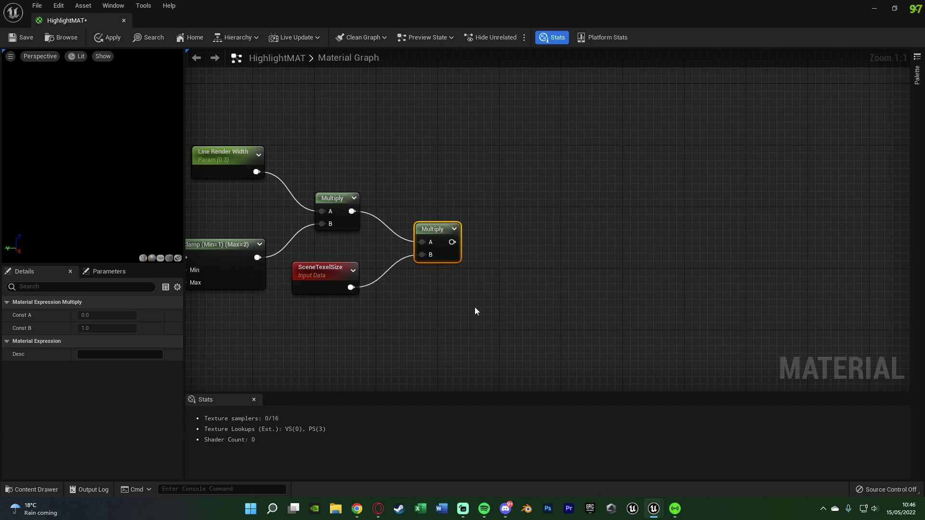
pyautogui.click(475, 308)
pyautogui.moveTo(483, 271); pyautogui.dragTo(558, 253, button='right')
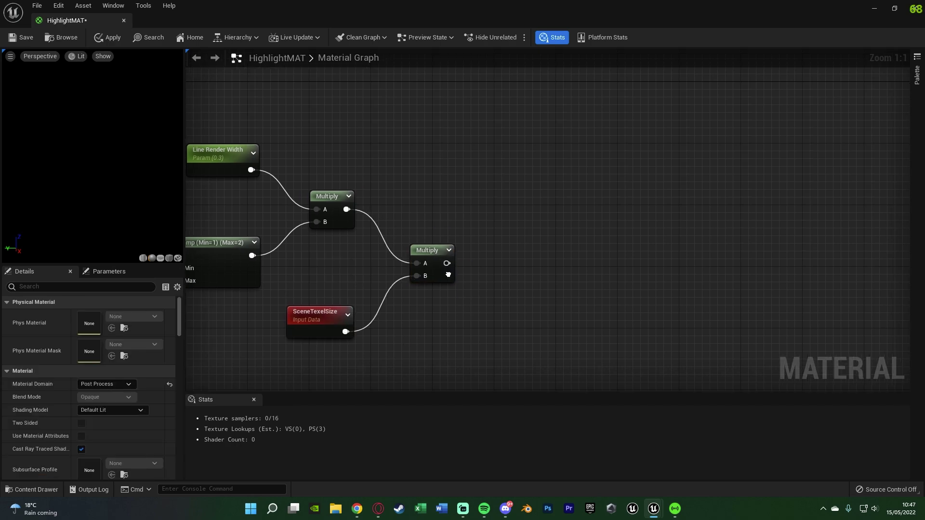
pyautogui.scroll(-2, 452, 266)
pyautogui.moveTo(249, 139); pyautogui.dragTo(548, 324)
pyautogui.click(548, 324)
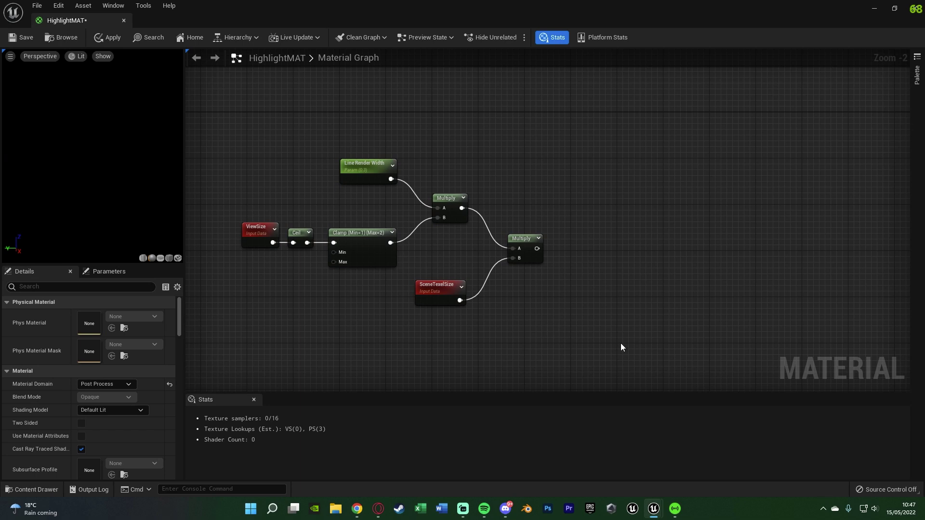
# - Add a ComponentMask node fed by the second Multiply's output, with only the R channel enabled
pyautogui.moveTo(599, 316); pyautogui.dragTo(473, 325, button='right')
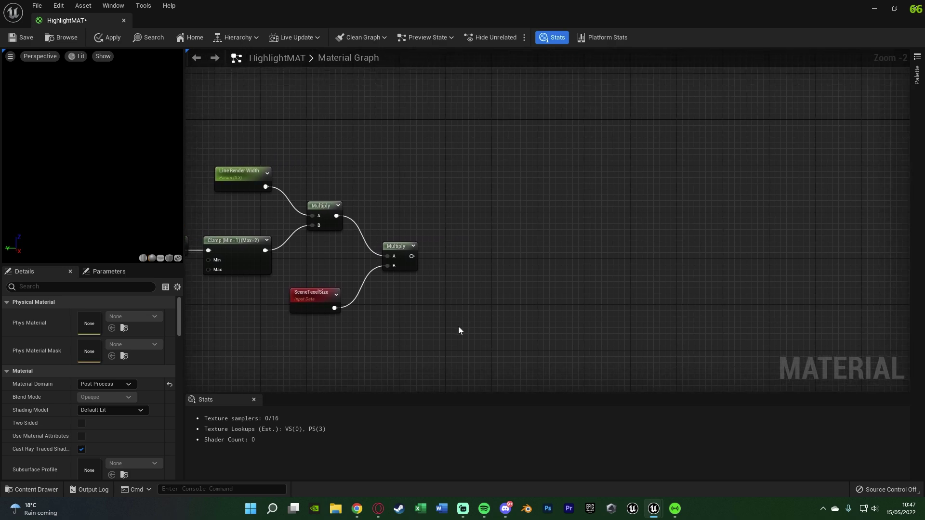
pyautogui.scroll(1, 443, 284)
pyautogui.moveTo(443, 284); pyautogui.dragTo(449, 344, button='right')
pyautogui.moveTo(411, 310); pyautogui.dragTo(468, 233)
pyautogui.write('mask')
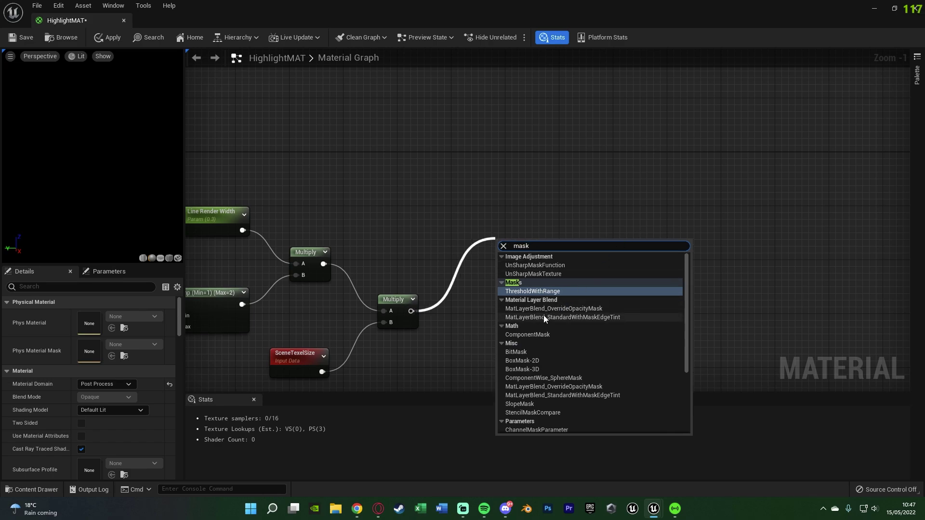
pyautogui.click(534, 334)
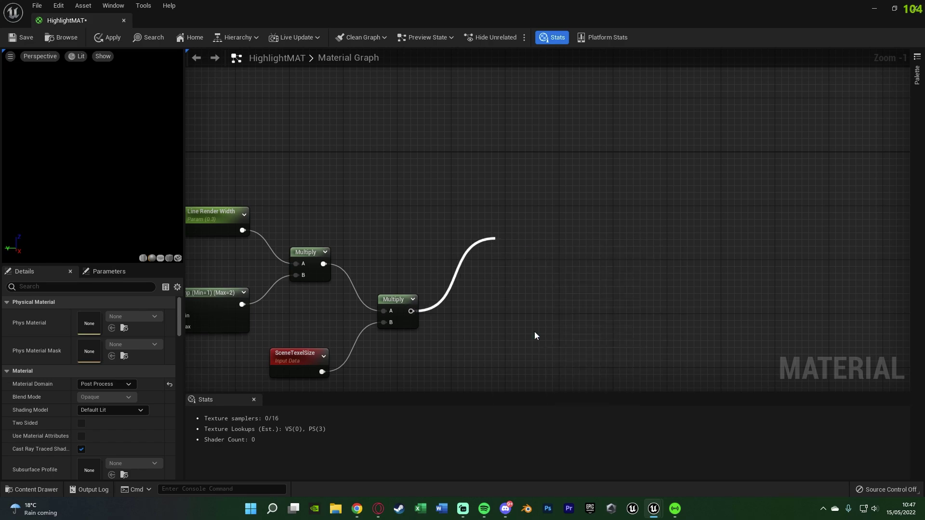
pyautogui.moveTo(531, 238); pyautogui.dragTo(537, 239)
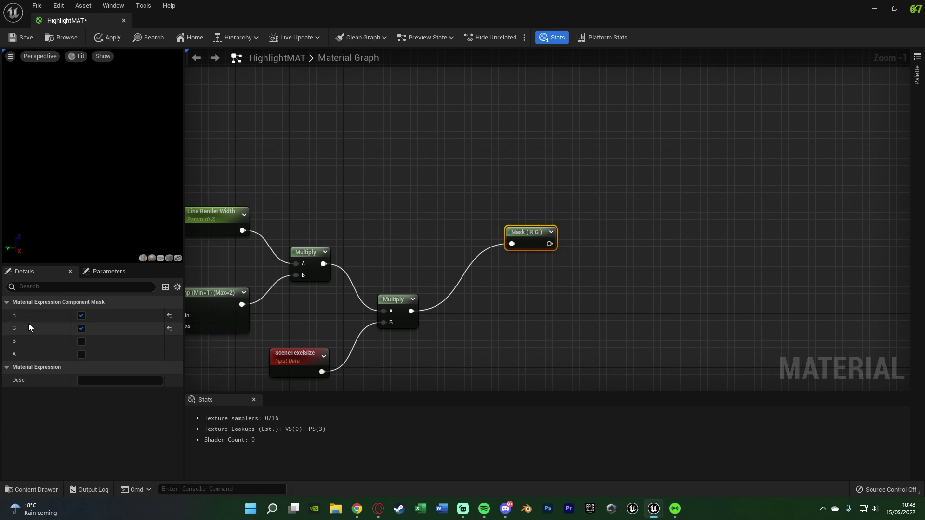
pyautogui.click(81, 328)
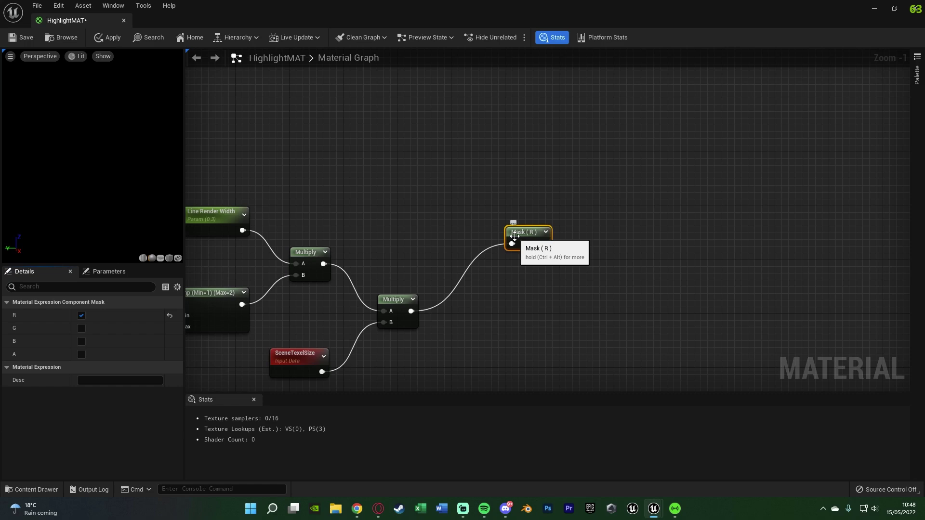
# - Duplicate the R mask below the original, feed it from the second Multiply, and enable only its G channel
pyautogui.moveTo(514, 236); pyautogui.dragTo(501, 175, button='right')
pyautogui.hotkey('ctrl', 'd')
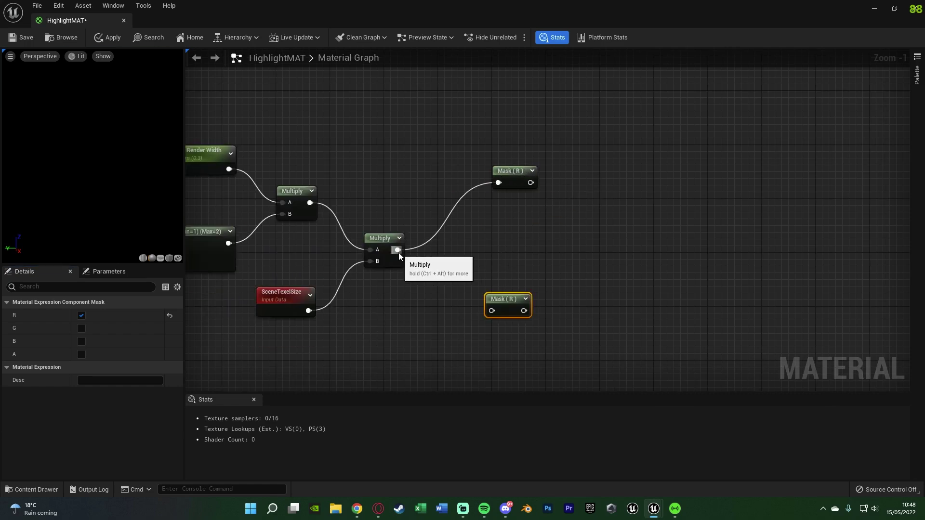
pyautogui.moveTo(397, 249); pyautogui.dragTo(516, 342)
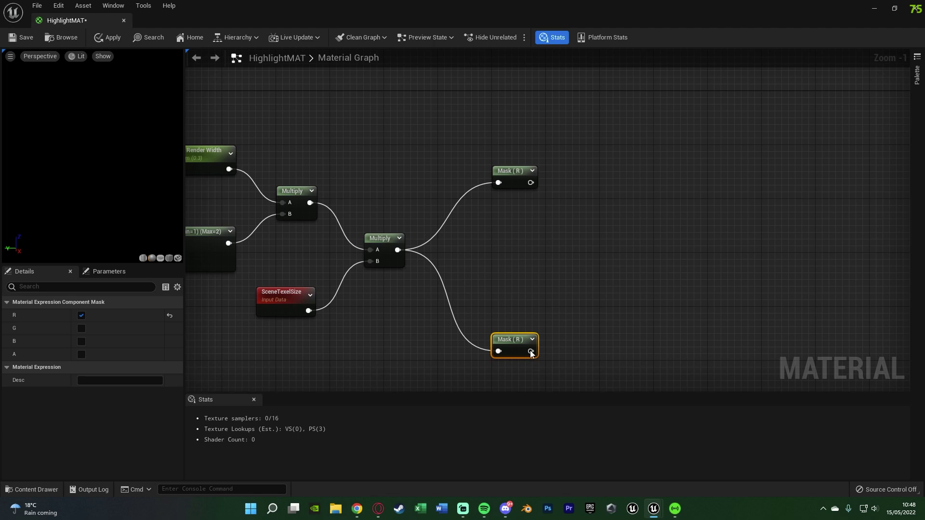
pyautogui.moveTo(532, 354); pyautogui.dragTo(499, 363, button='right')
pyautogui.click(81, 328)
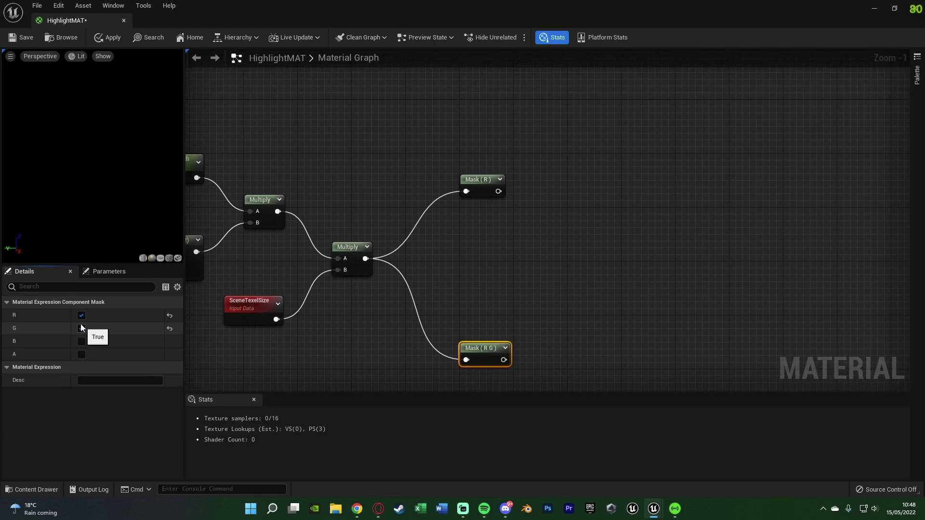
pyautogui.click(80, 315)
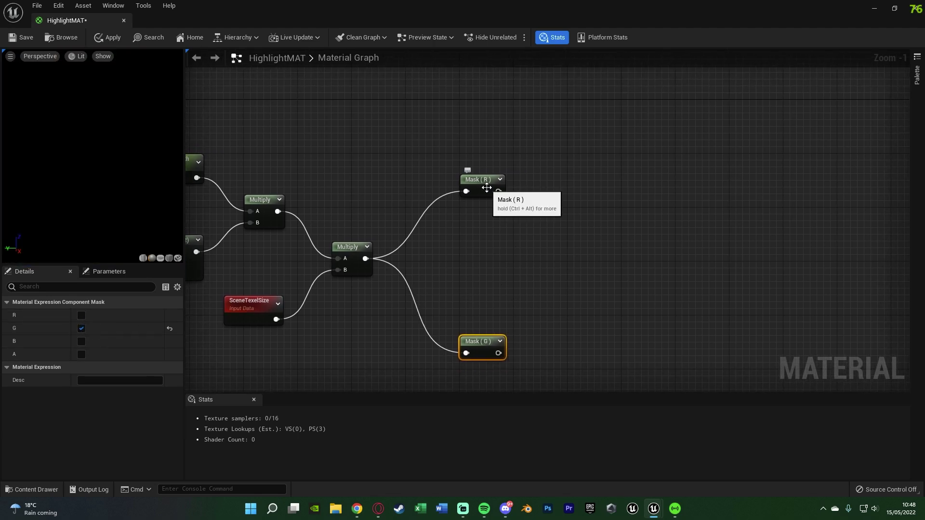
# - Add an AppendVector node with its A input fed by the R mask
pyautogui.moveTo(498, 191); pyautogui.dragTo(544, 221)
pyautogui.write('appen')
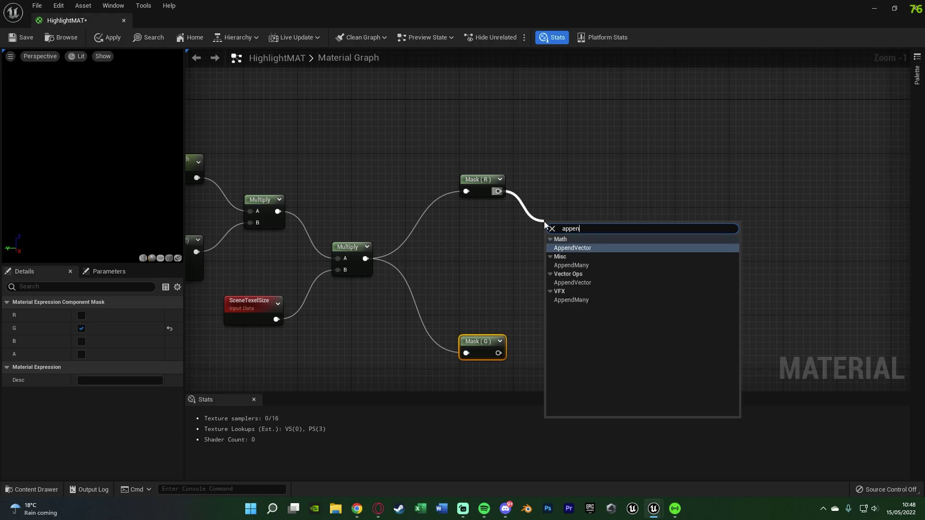
pyautogui.press('Return')
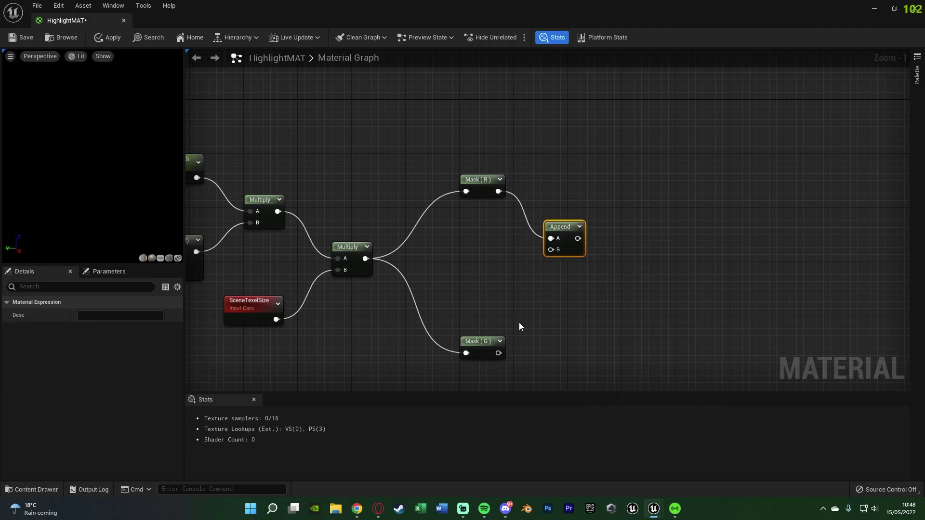
# - Duplicate the Append node, connect the G mask to the copy's B input, and align the two Append nodes
pyautogui.hotkey('ctrl', 'd')
pyautogui.moveTo(499, 353); pyautogui.dragTo(560, 313)
pyautogui.click(499, 355)
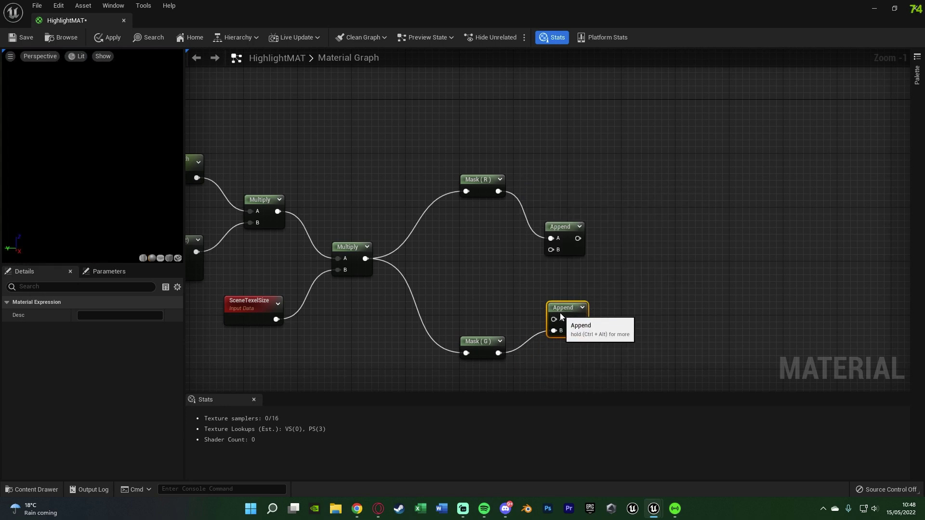
pyautogui.click(439, 287)
pyautogui.moveTo(556, 262); pyautogui.dragTo(529, 267, button='right')
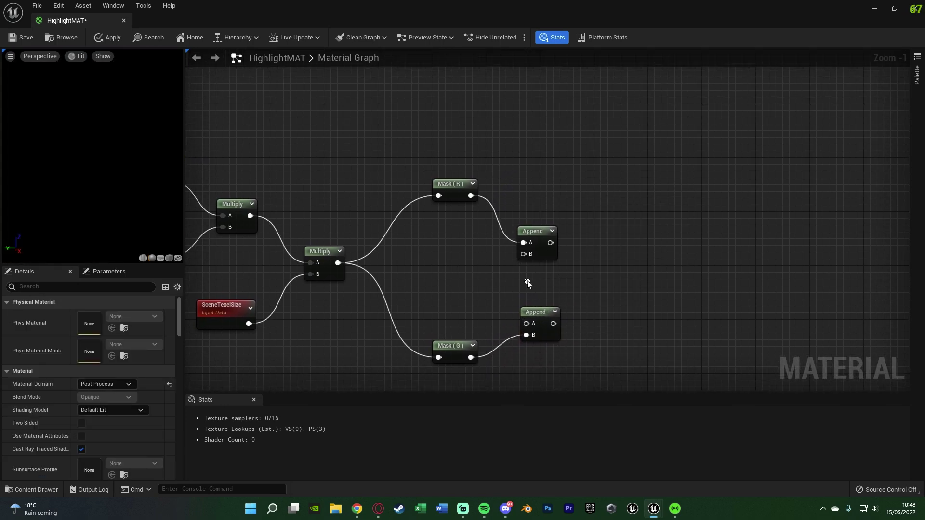
pyautogui.moveTo(535, 230); pyautogui.dragTo(537, 210)
pyautogui.click(430, 283)
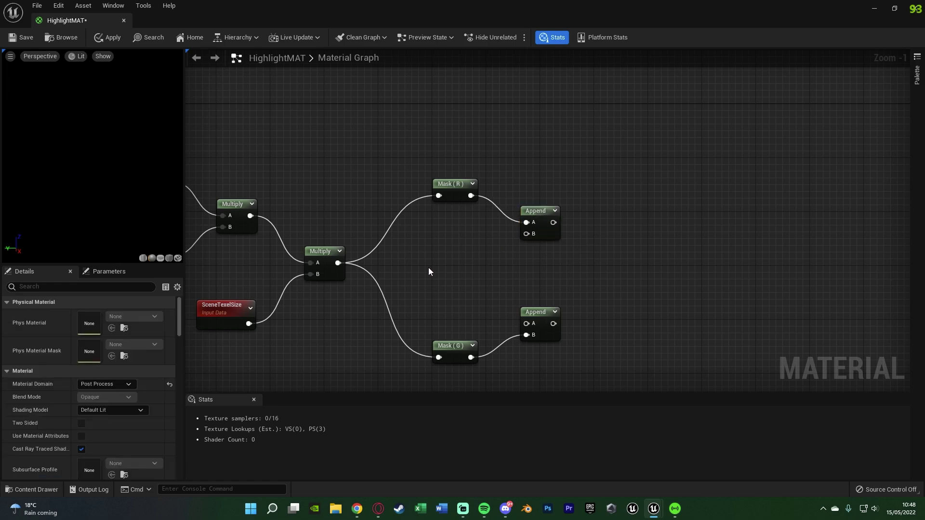
# - Add a scalar parameter between the masks and connect it to the upper Append's B and lower Append's A inputs
pyautogui.click(446, 261)
pyautogui.write('s')
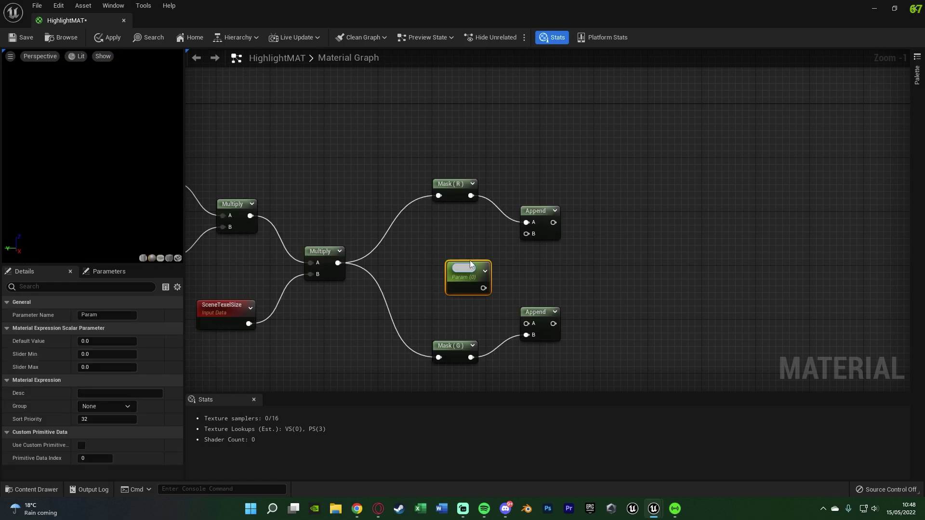
pyautogui.press('Escape')
pyautogui.moveTo(483, 288); pyautogui.dragTo(525, 323)
pyautogui.moveTo(454, 273); pyautogui.dragTo(439, 261)
pyautogui.click(557, 294)
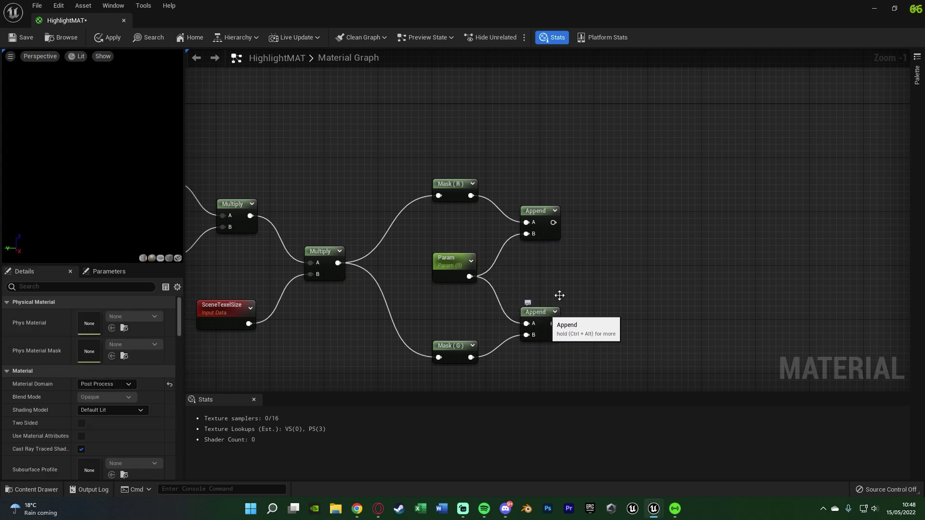
# - Add a second scalar parameter with its default name and place it between the two Append nodes
pyautogui.moveTo(585, 308); pyautogui.dragTo(473, 331, button='right')
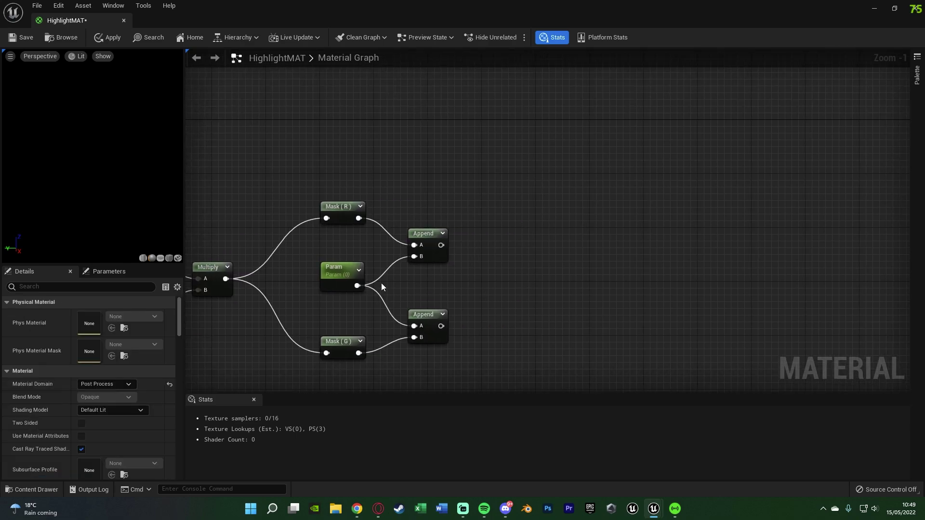
pyautogui.rightClick(425, 276)
pyautogui.press('s')
pyautogui.click(418, 276)
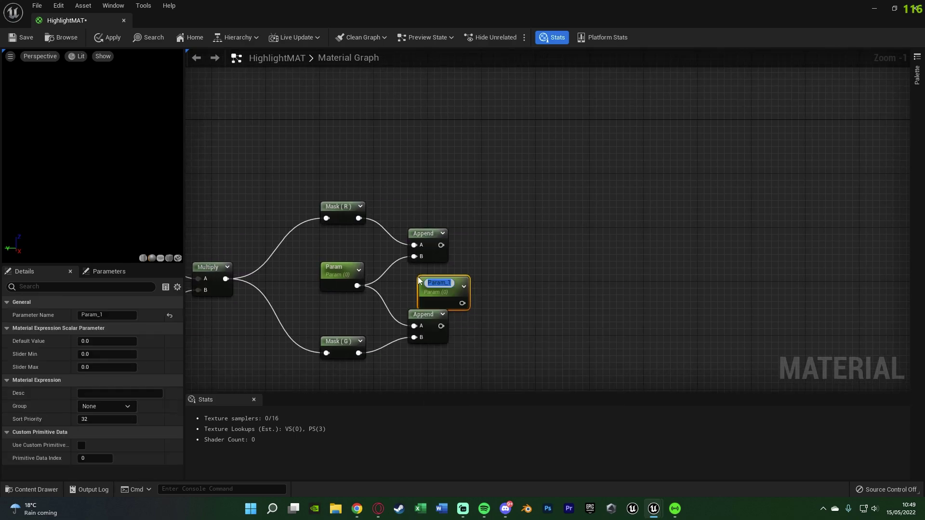
pyautogui.press('Return')
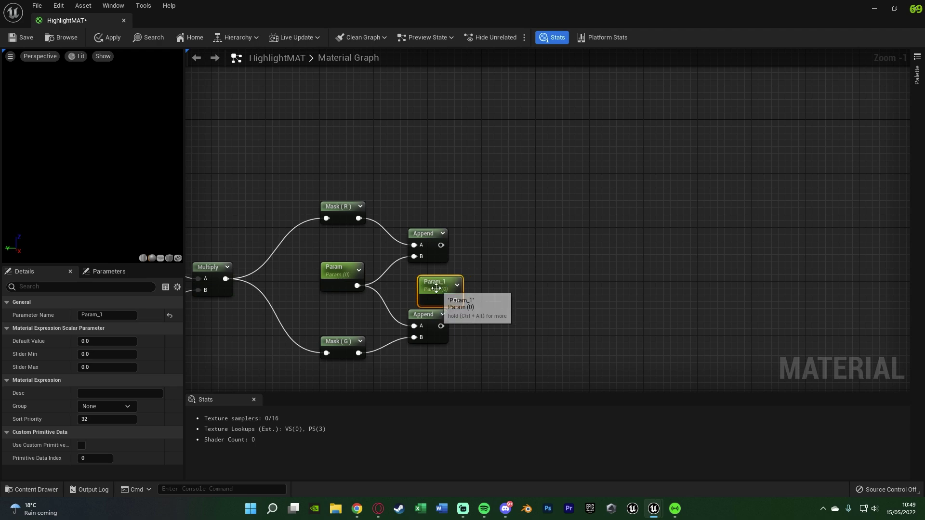
pyautogui.moveTo(436, 287)
pyautogui.mouseDown()
pyautogui.moveTo(425, 283)
pyautogui.moveTo(427, 294)
pyautogui.mouseUp()
pyautogui.hotkey('ctrl', 'z')
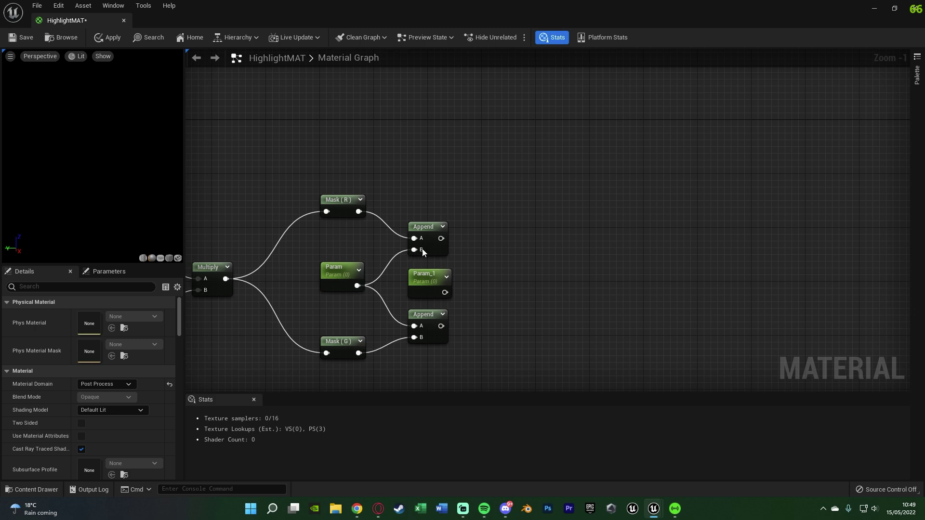
# - Add a Multiply node with its A input fed by the upper Append
pyautogui.moveTo(440, 238); pyautogui.dragTo(493, 239)
pyautogui.write('mul')
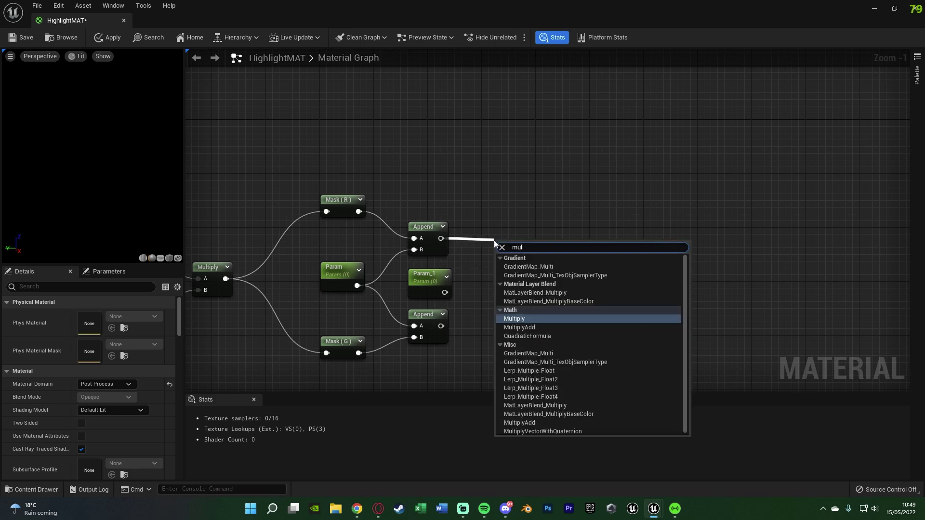
pyautogui.press('Return')
# - Duplicate the new Multiply, connect the lower Append to its B, and wire the second scalar parameter to both Multiply nodes' free inputs
pyautogui.hotkey('ctrl', 'd')
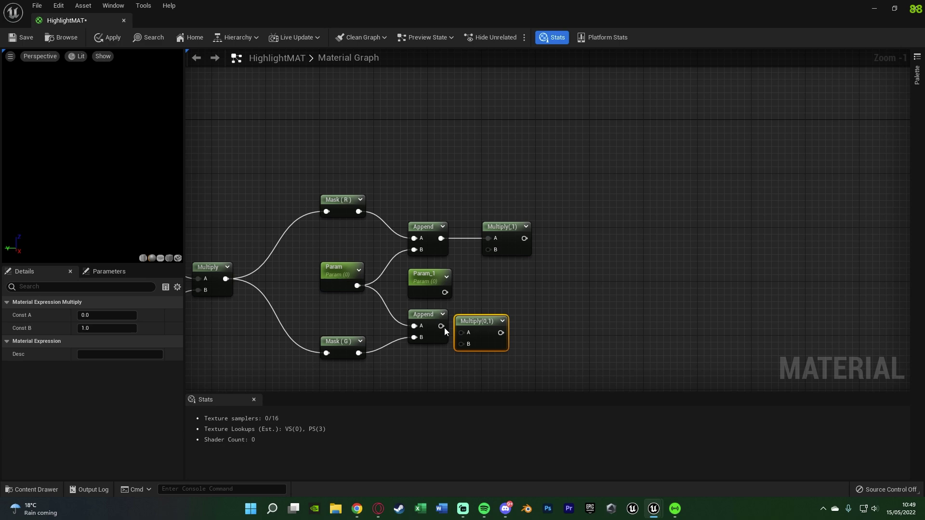
pyautogui.moveTo(441, 326); pyautogui.dragTo(461, 332)
pyautogui.moveTo(468, 329); pyautogui.dragTo(489, 337)
pyautogui.moveTo(444, 293); pyautogui.dragTo(487, 326)
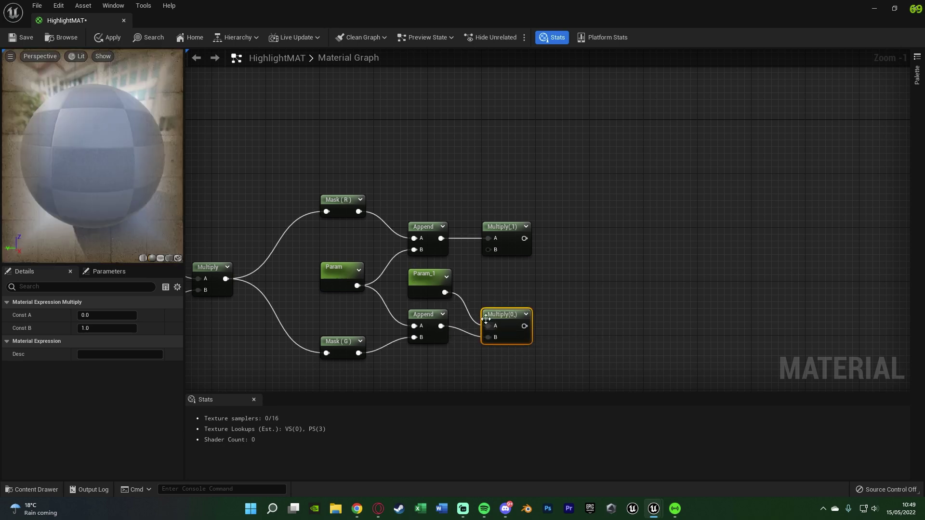
pyautogui.moveTo(445, 292)
pyautogui.mouseDown()
pyautogui.moveTo(498, 247)
pyautogui.moveTo(445, 293)
pyautogui.mouseUp()
pyautogui.click(507, 264)
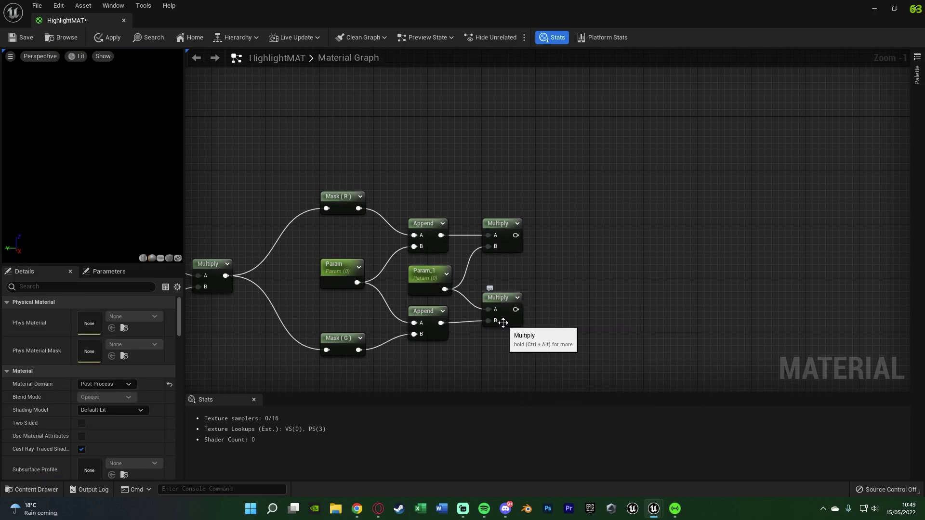
# - Add a ScreenPosition node in the empty area above the R mask
pyautogui.moveTo(475, 164); pyautogui.dragTo(478, 280, button='right')
pyautogui.rightClick(455, 261)
pyautogui.write('screen')
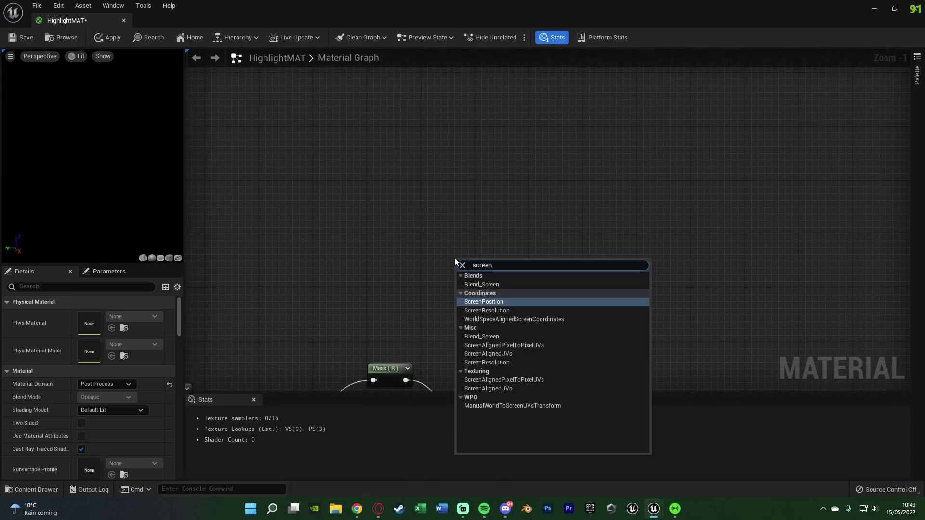
pyautogui.press('Return')
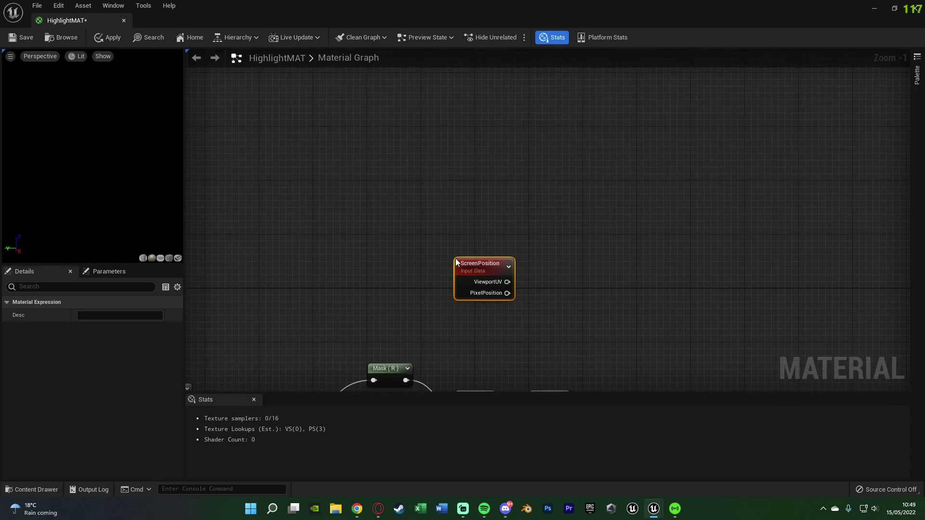
pyautogui.moveTo(486, 276); pyautogui.dragTo(453, 253)
# - Add a ComponentMask node fed by the ScreenPosition node's ViewportUV output and place it beside that node
pyautogui.moveTo(504, 264); pyautogui.dragTo(419, 231, button='right')
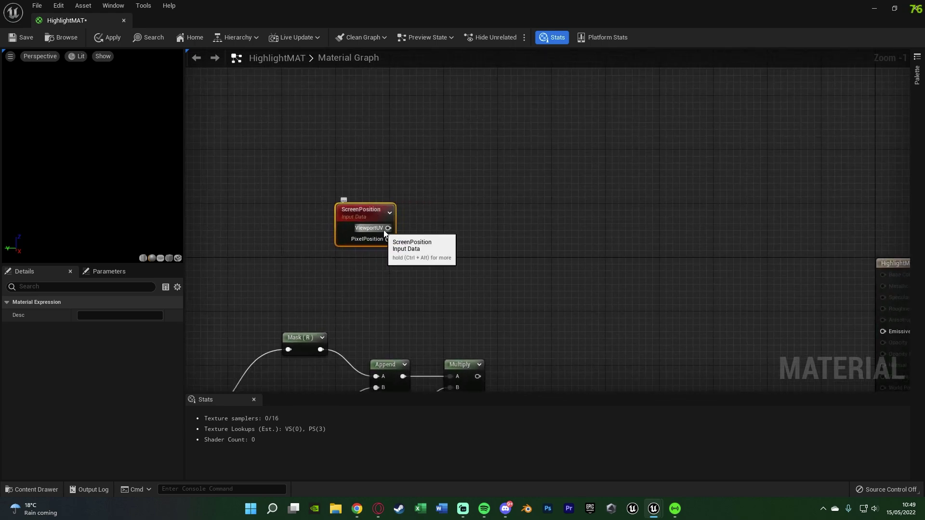
pyautogui.moveTo(395, 254); pyautogui.dragTo(398, 237, button='right')
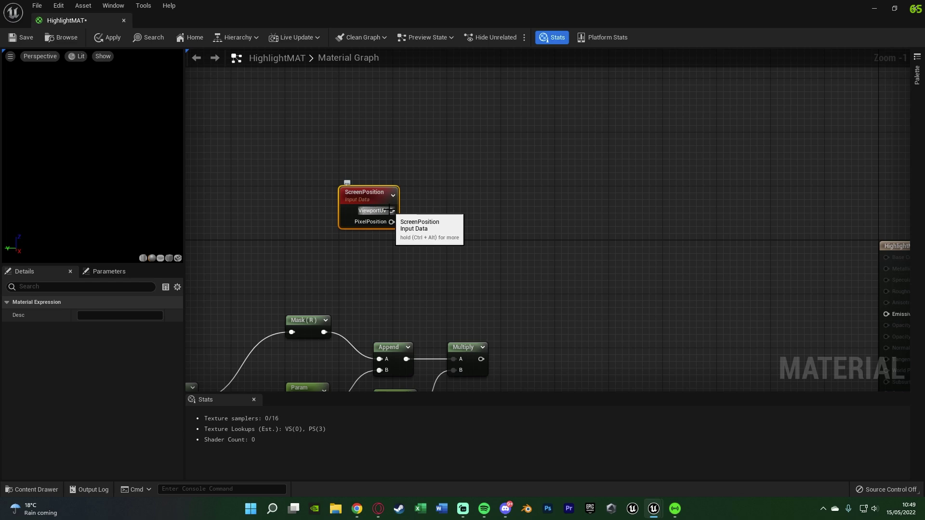
pyautogui.moveTo(391, 211); pyautogui.dragTo(461, 213)
pyautogui.write('mask')
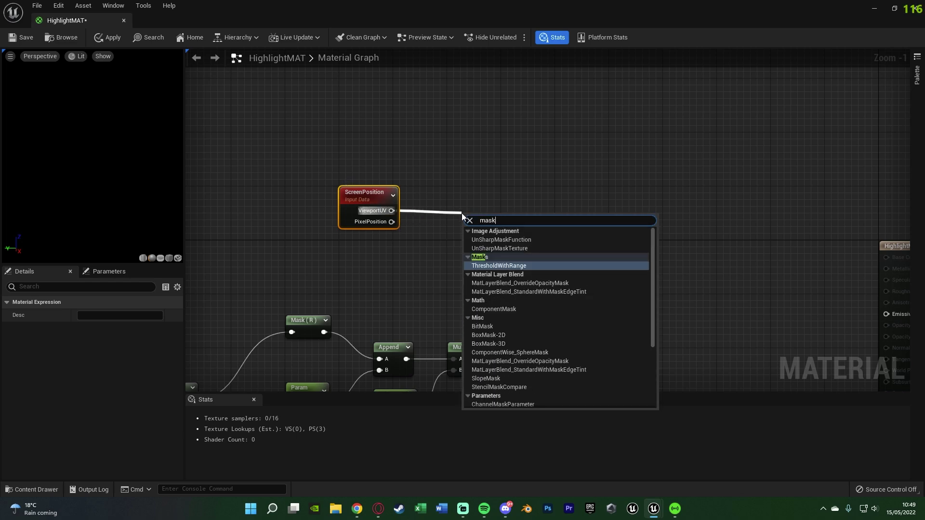
pyautogui.click(485, 309)
pyautogui.moveTo(466, 208); pyautogui.dragTo(444, 206)
# - Place four Add nodes in an aligned vertical column beyond the R G mask and the Multiply nodes
pyautogui.moveTo(550, 265); pyautogui.dragTo(427, 204, button='right')
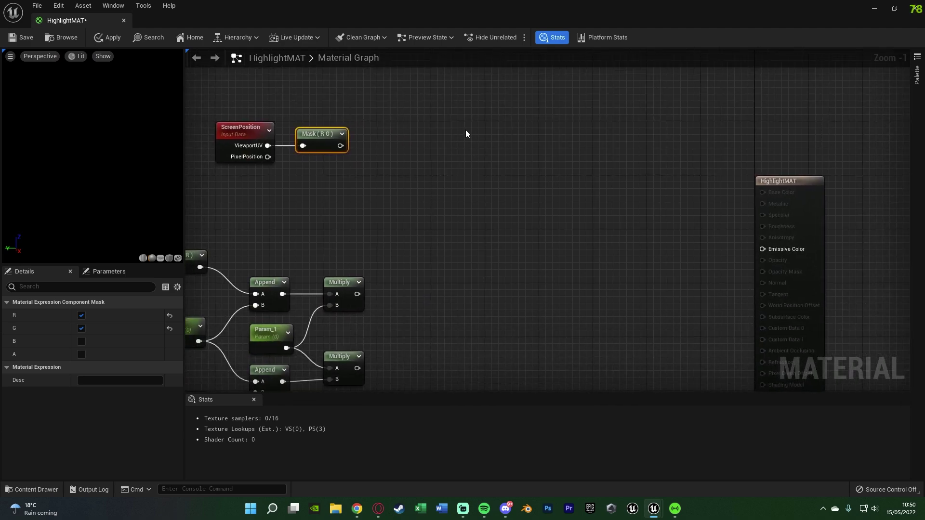
pyautogui.click(467, 131)
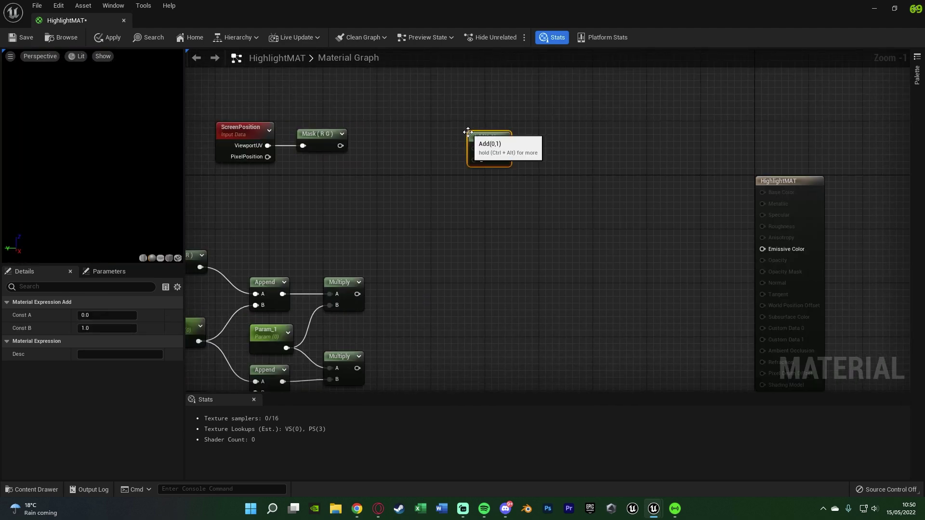
pyautogui.click(473, 209)
pyautogui.click(486, 290)
pyautogui.click(484, 370)
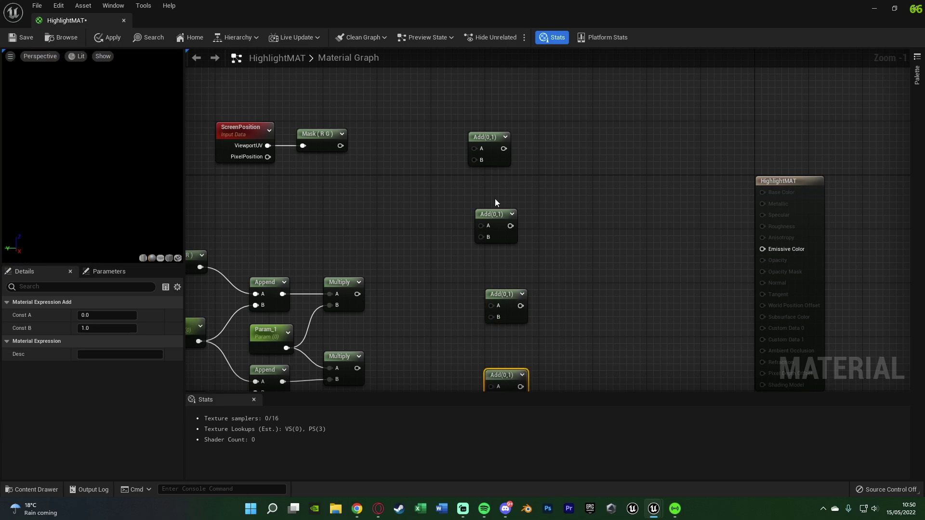
pyautogui.moveTo(495, 215); pyautogui.dragTo(485, 216)
pyautogui.moveTo(507, 295); pyautogui.dragTo(492, 296)
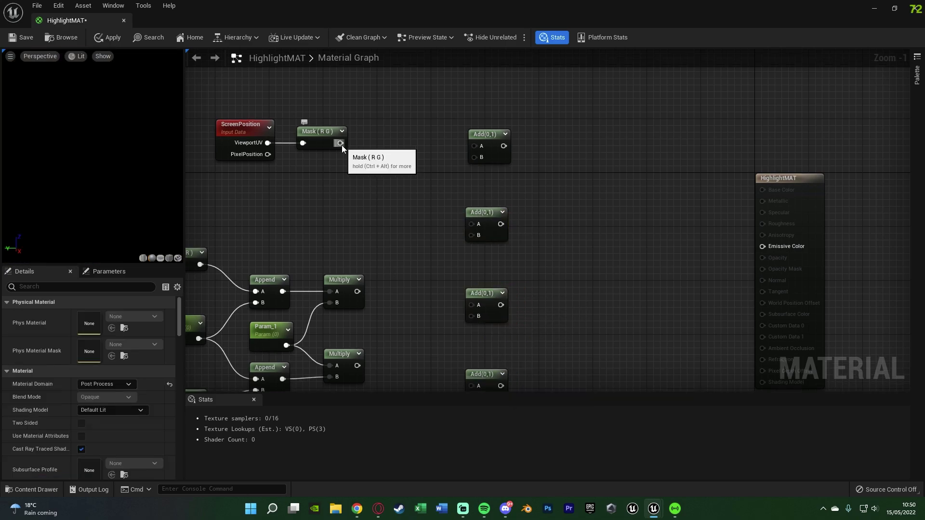
# - Connect the R G mask's output to the A input of all four Add nodes
pyautogui.moveTo(341, 144); pyautogui.dragTo(475, 146)
pyautogui.moveTo(348, 143); pyautogui.dragTo(449, 194)
pyautogui.hotkey('ctrl', 'z')
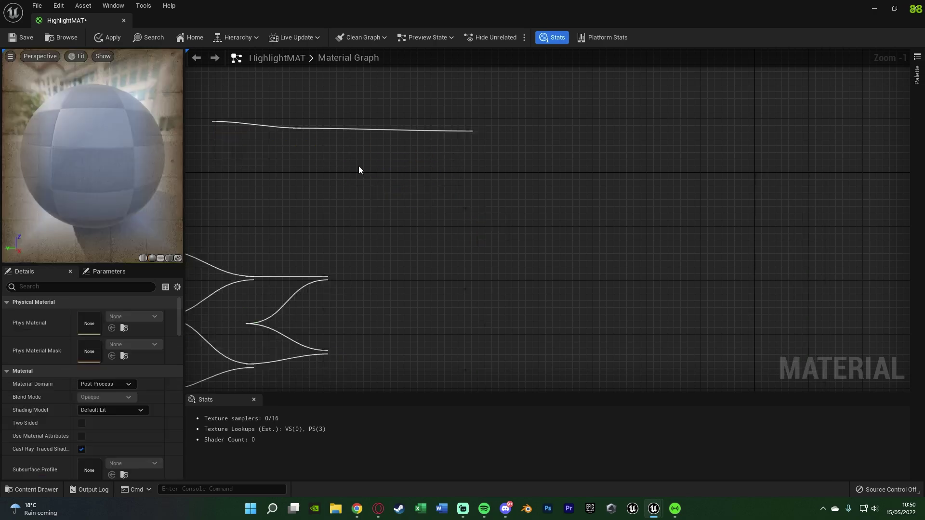
pyautogui.moveTo(340, 143); pyautogui.dragTo(477, 224)
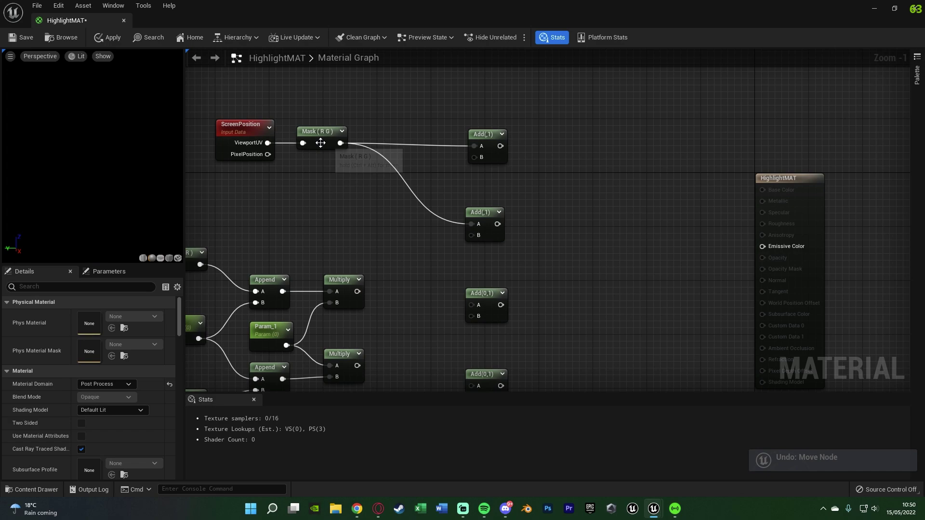
pyautogui.moveTo(340, 143); pyautogui.dragTo(479, 307)
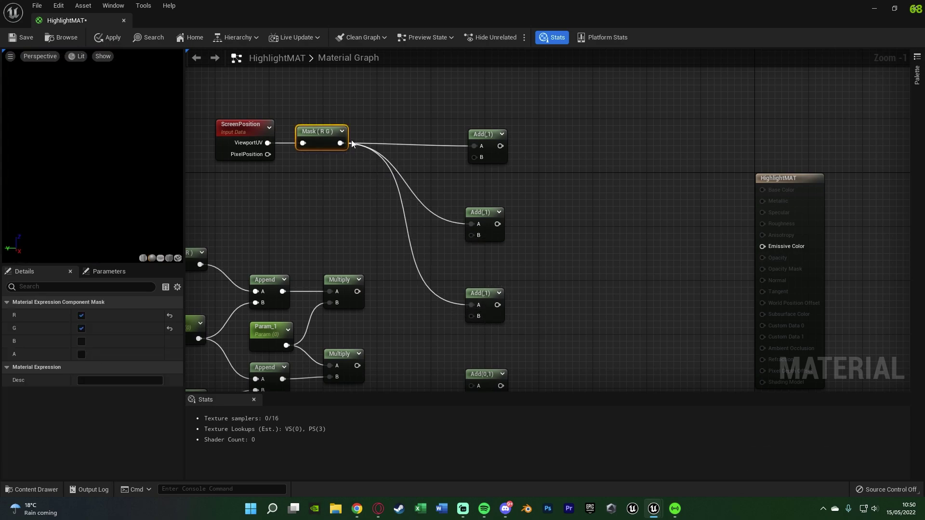
pyautogui.moveTo(340, 143); pyautogui.dragTo(471, 148)
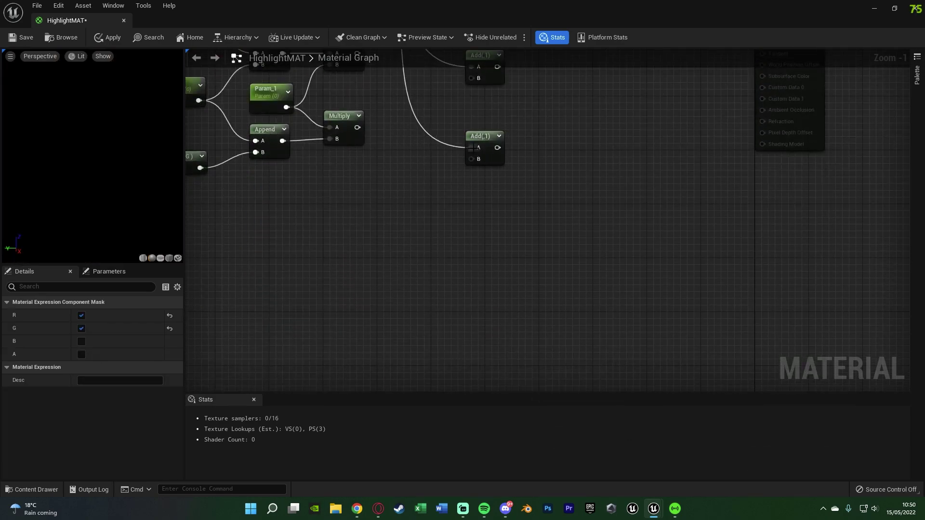
# - Connect the upper Append to the first Add's B and the upper Multiply to the second Add's B
pyautogui.moveTo(433, 158); pyautogui.dragTo(458, 368, button='right')
pyautogui.moveTo(468, 163); pyautogui.dragTo(474, 257, button='right')
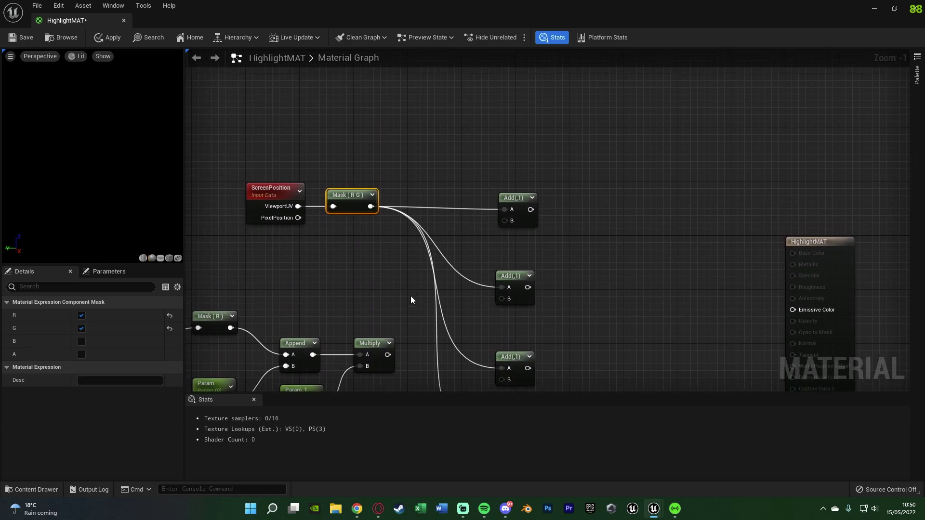
pyautogui.click(410, 296)
pyautogui.moveTo(407, 288); pyautogui.dragTo(417, 265, button='right')
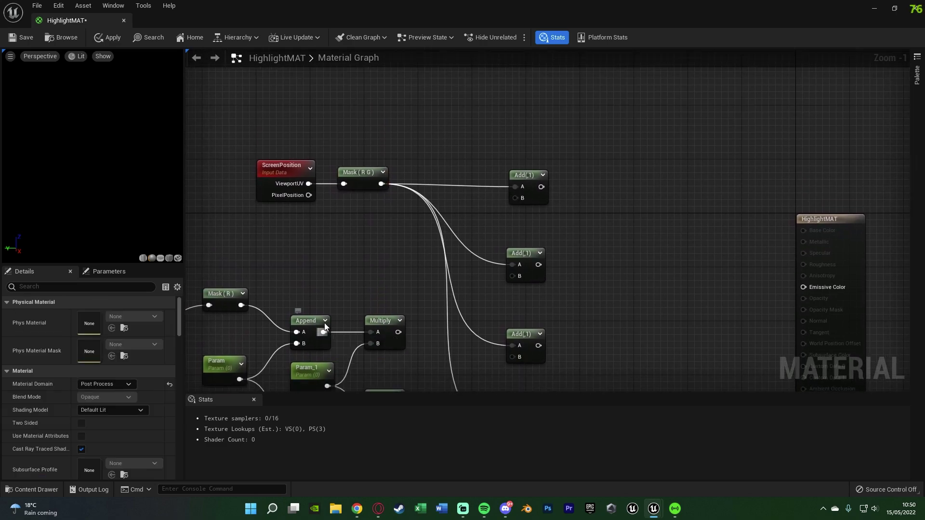
pyautogui.moveTo(324, 331); pyautogui.dragTo(516, 198)
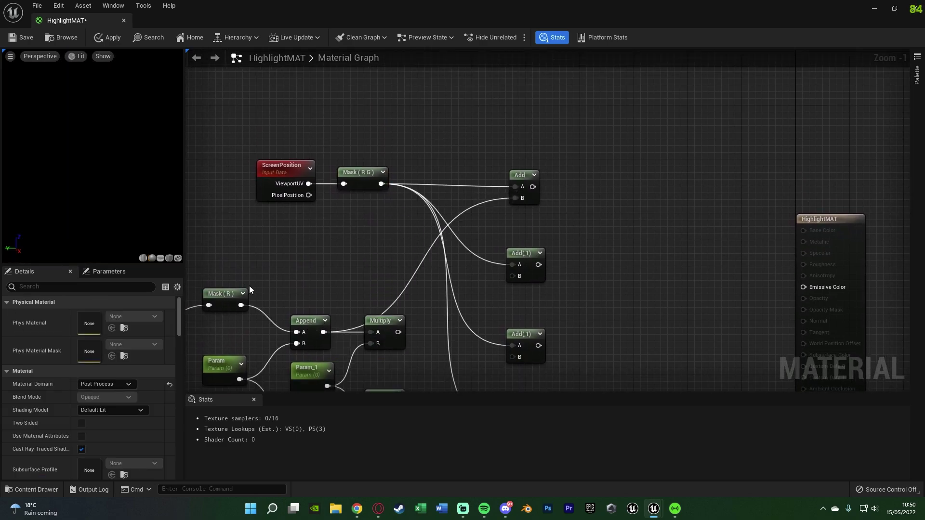
pyautogui.moveTo(515, 148); pyautogui.dragTo(509, 85, button='right')
pyautogui.moveTo(506, 212); pyautogui.dragTo(392, 268)
# - Connect the lower Append to the third Add's B and the lower Multiply to the fourth Add's B
pyautogui.moveTo(417, 288); pyautogui.dragTo(421, 239, button='right')
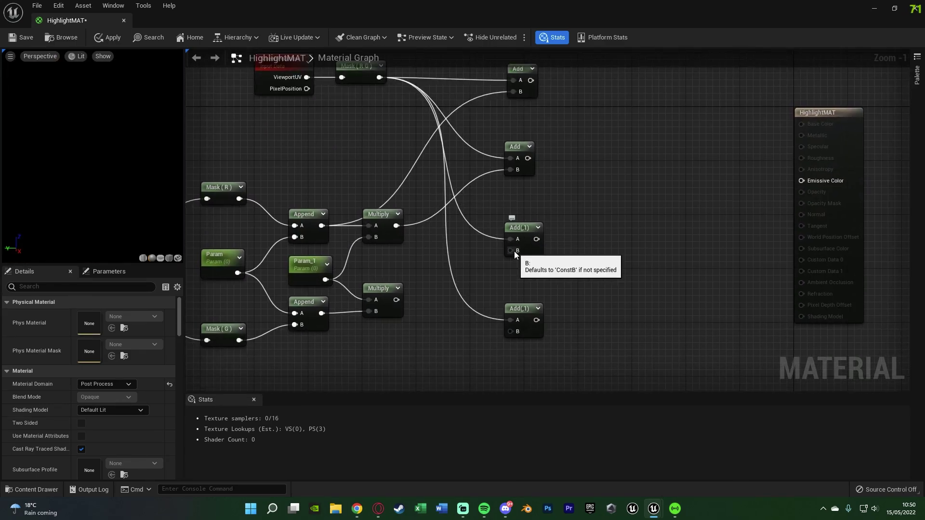
pyautogui.moveTo(512, 251); pyautogui.dragTo(396, 299)
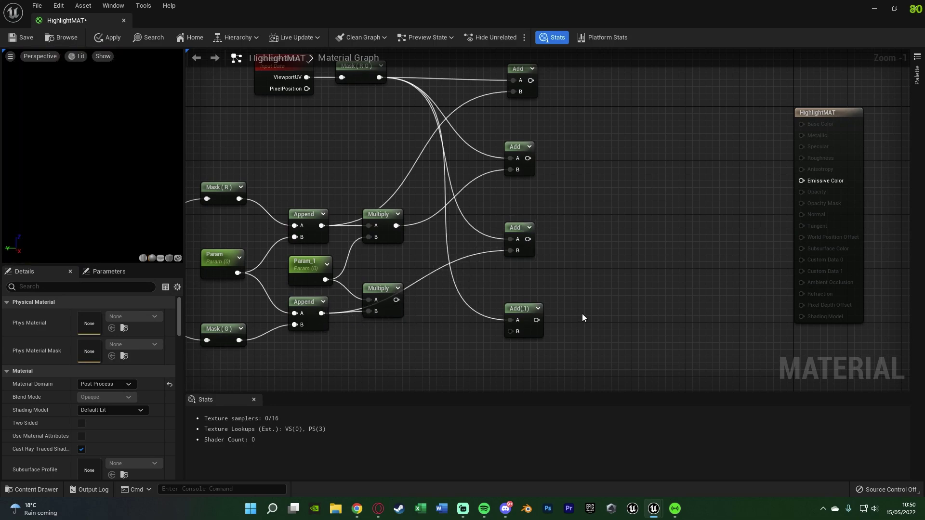
pyautogui.moveTo(512, 331); pyautogui.dragTo(395, 300)
pyautogui.moveTo(428, 273); pyautogui.dragTo(434, 290, button='right')
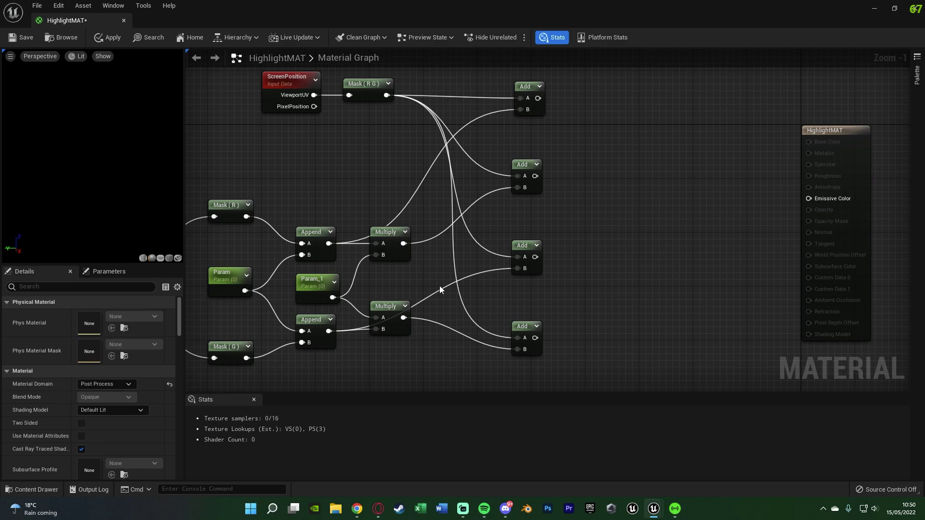
# - Insert two reroute points in the wire from the upper Append to the first Add and one in the lower Append's wire to the third Add
pyautogui.doubleClick(478, 119)
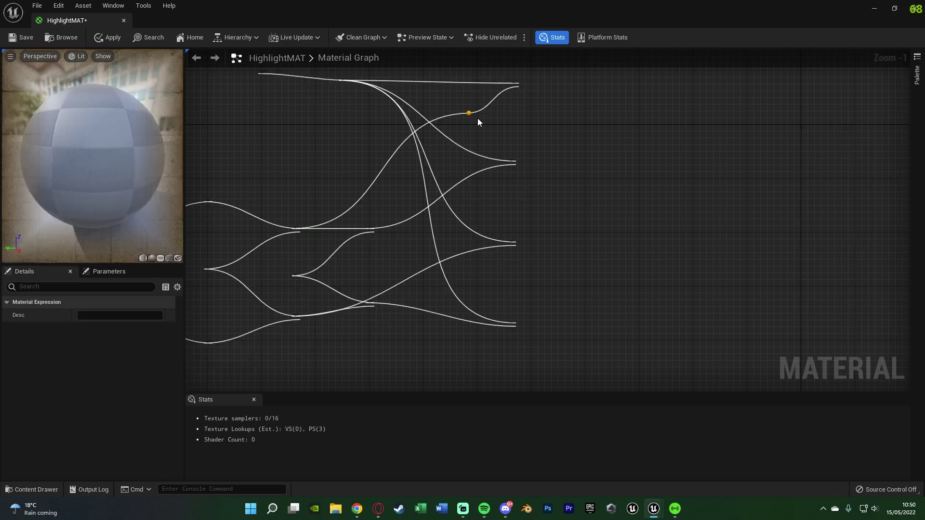
pyautogui.moveTo(478, 117); pyautogui.dragTo(365, 175)
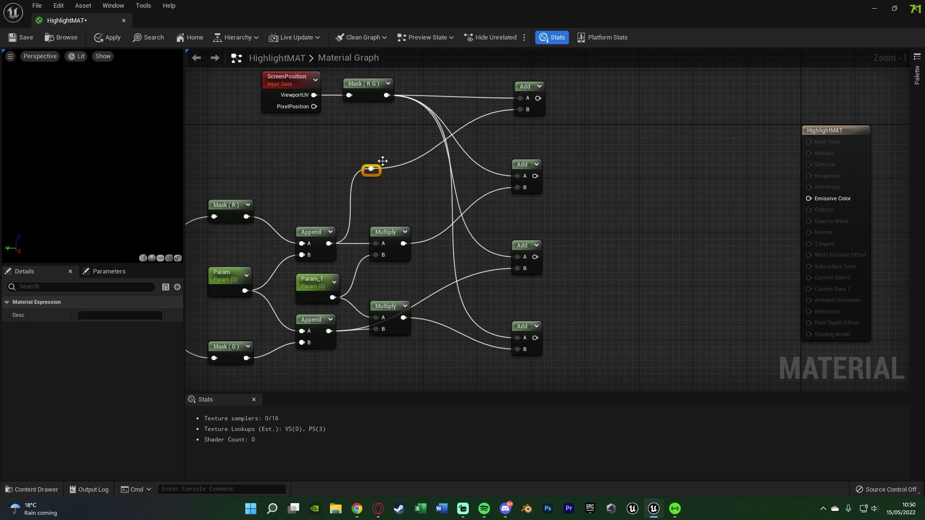
pyautogui.doubleClick(463, 129)
pyautogui.moveTo(464, 130); pyautogui.dragTo(494, 111)
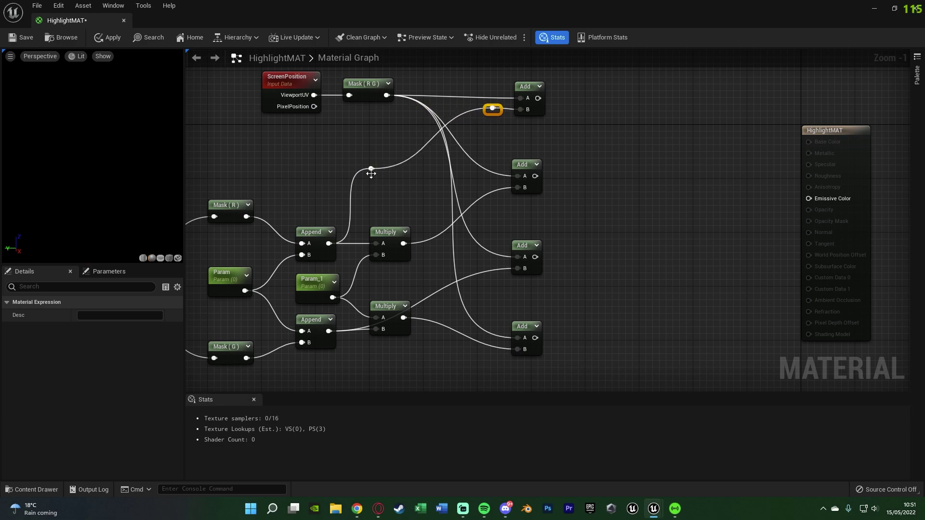
pyautogui.moveTo(371, 170)
pyautogui.mouseDown()
pyautogui.moveTo(357, 112)
pyautogui.moveTo(374, 173)
pyautogui.mouseUp()
pyautogui.moveTo(492, 109); pyautogui.dragTo(478, 128)
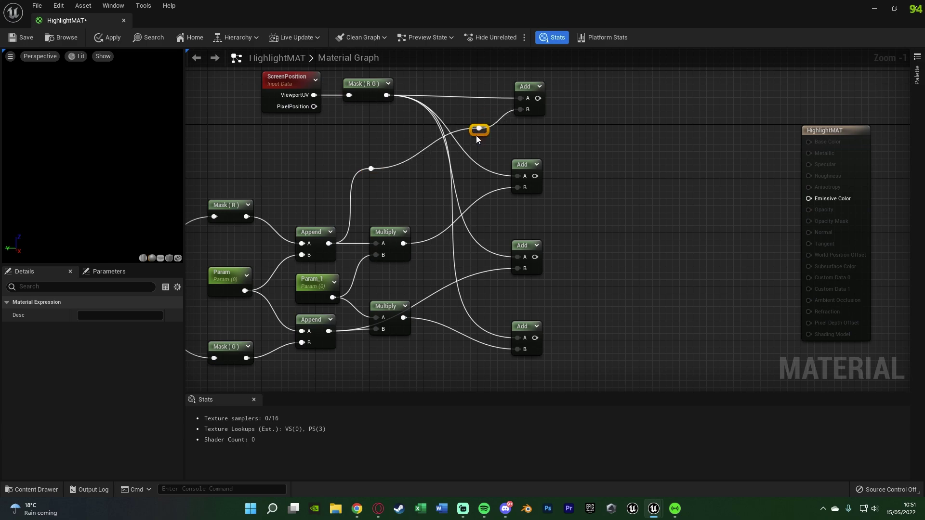
pyautogui.doubleClick(378, 278)
pyautogui.click(473, 153)
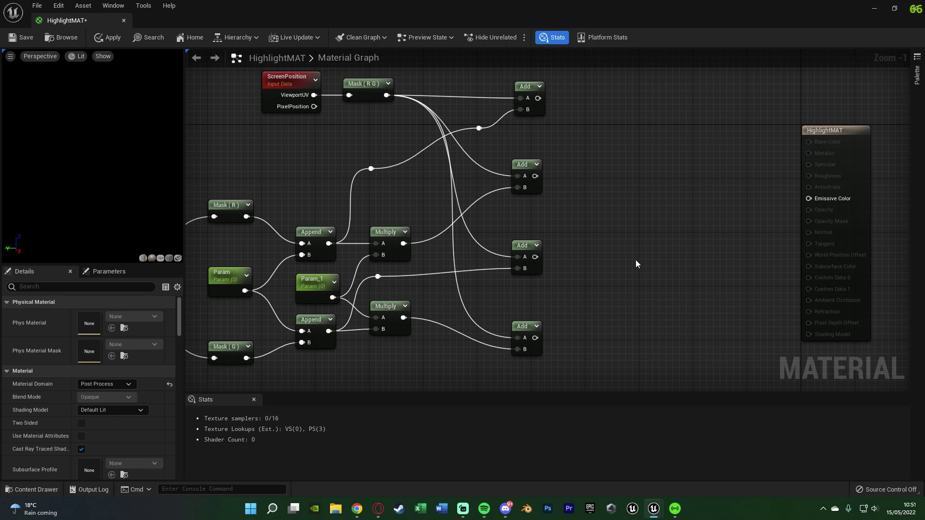
# - Move the second, third and fourth Add nodes up to tighten the spacing of the column
pyautogui.moveTo(525, 330); pyautogui.dragTo(524, 304)
pyautogui.moveTo(522, 253); pyautogui.dragTo(522, 233)
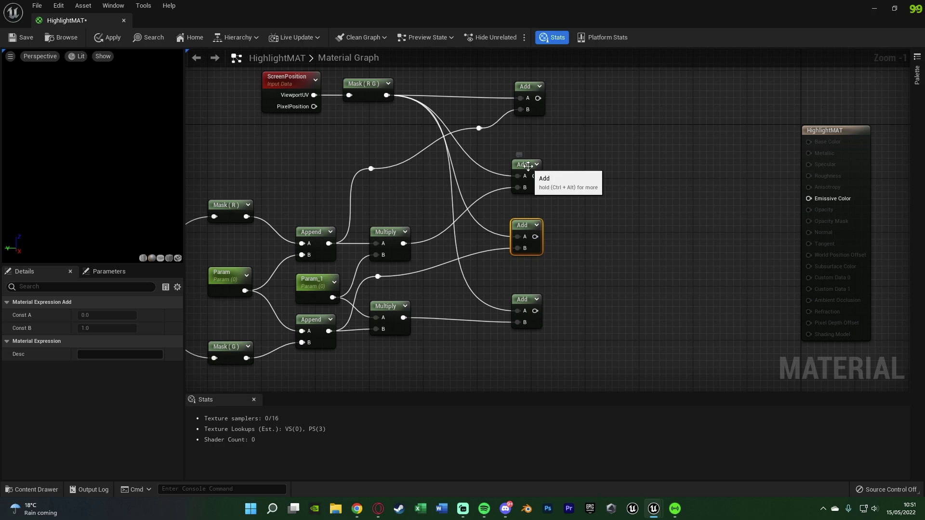
pyautogui.moveTo(525, 164); pyautogui.dragTo(525, 151)
pyautogui.click(654, 198)
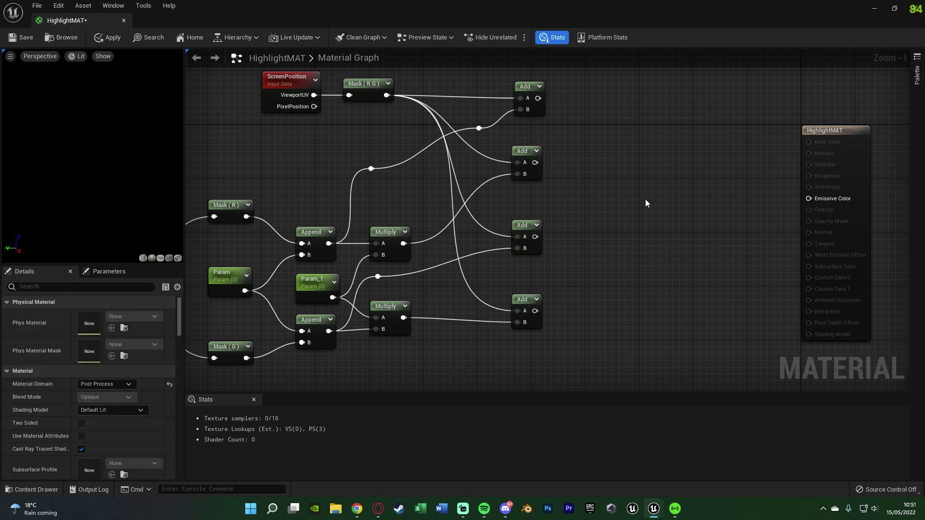
# - Shift the whole node network except the HighlightMAT output node left to widen the gap before the output
pyautogui.scroll(-4, 576, 239)
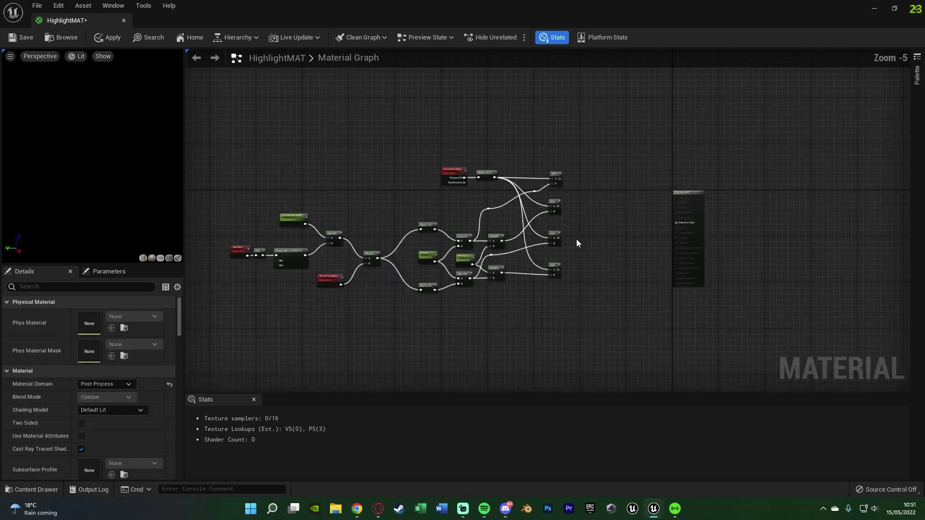
pyautogui.moveTo(576, 239); pyautogui.dragTo(611, 245, button='right')
pyautogui.moveTo(284, 160); pyautogui.dragTo(620, 336)
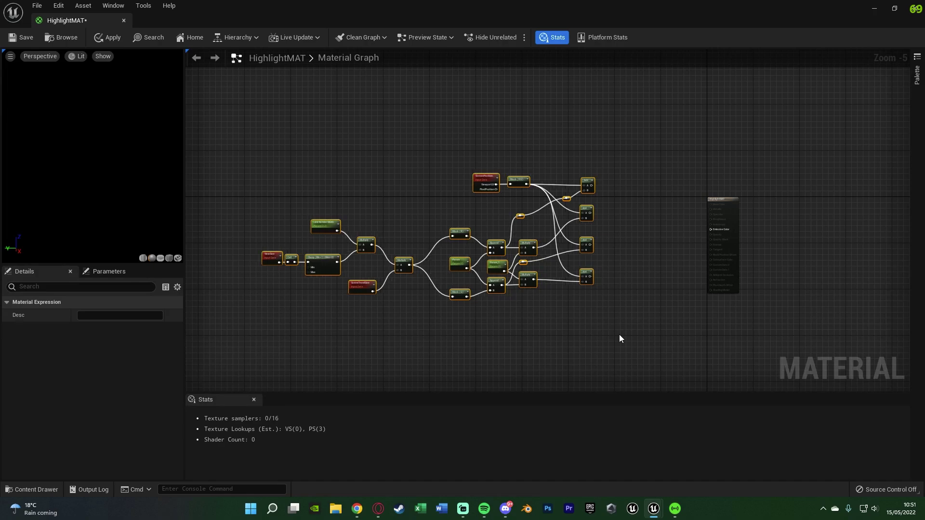
pyautogui.press('Left')
pyautogui.press('Left')
pyautogui.press('Left')
pyautogui.press('Left')
pyautogui.press('Left')
pyautogui.press('Left')
pyautogui.press('Left')
pyautogui.press('Left')
pyautogui.press('Left')
pyautogui.press('Left')
pyautogui.press('Left')
pyautogui.press('Left')
pyautogui.press('Left')
pyautogui.press('Left')
pyautogui.press('Left')
pyautogui.press('Left')
pyautogui.press('Left')
pyautogui.press('Left')
pyautogui.press('Left')
pyautogui.press('Left')
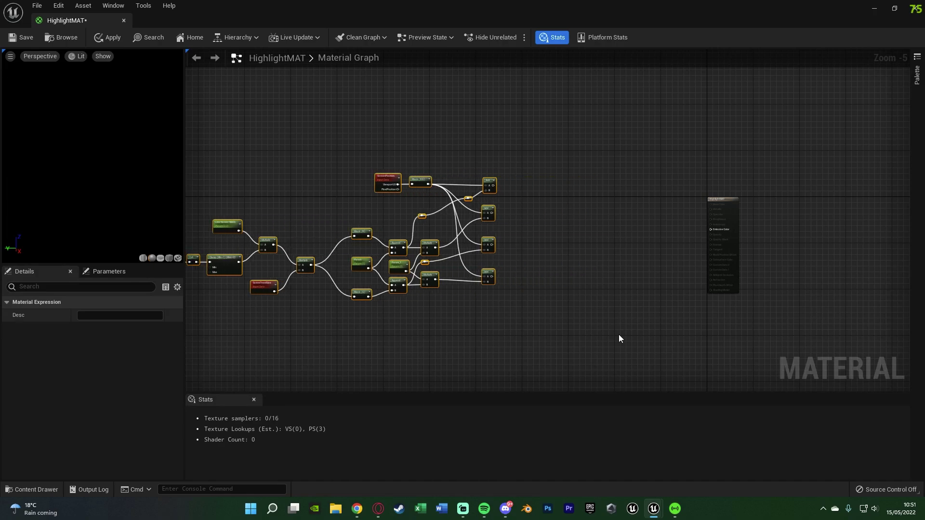
pyautogui.click(512, 188)
# - Add a SceneTexture node above and beyond the first Add node and set its Scene Texture Id to CustomDepth
pyautogui.moveTo(512, 188); pyautogui.dragTo(505, 187, button='right')
pyautogui.scroll(3, 416, 216)
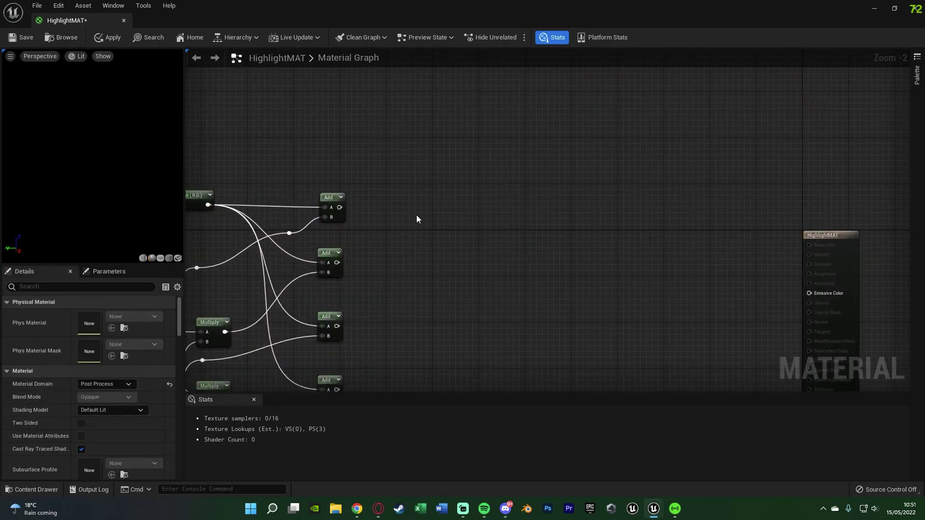
pyautogui.rightClick(408, 180)
pyautogui.write('s')
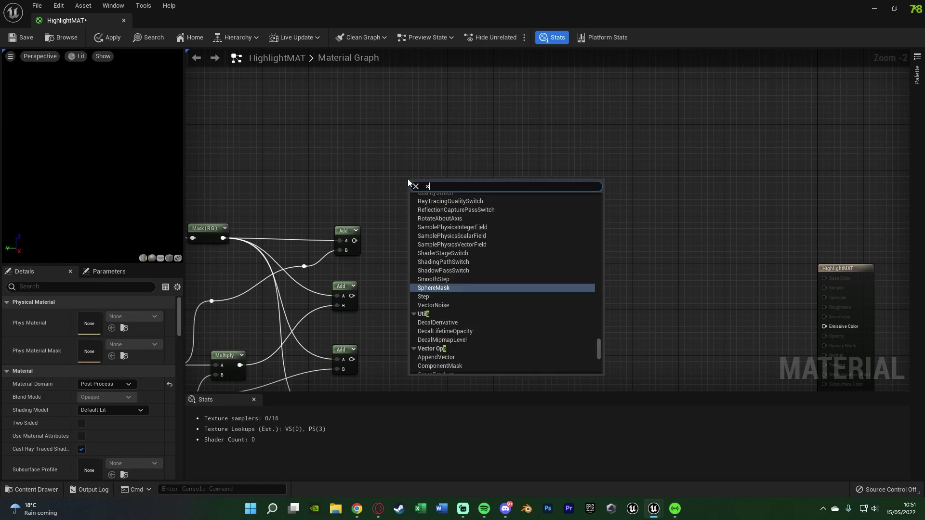
pyautogui.write('cenetex')
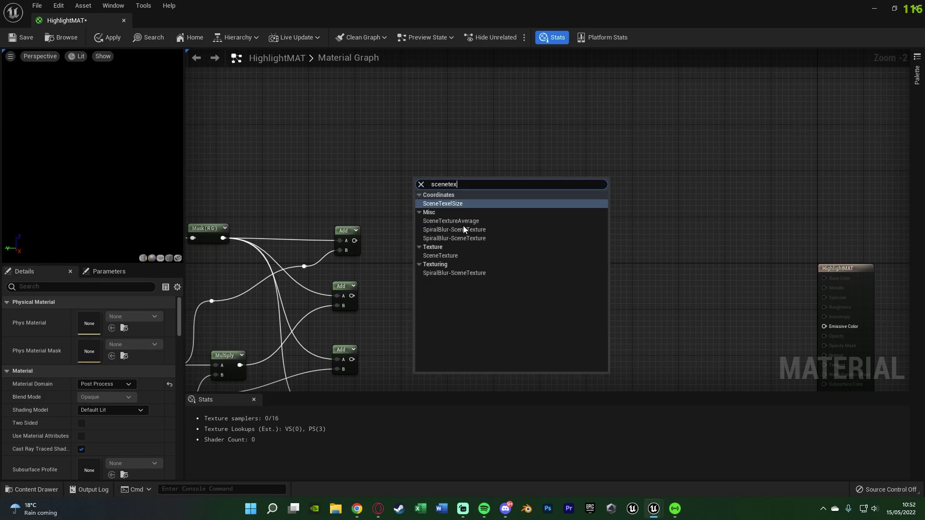
pyautogui.click(463, 255)
pyautogui.moveTo(446, 203); pyautogui.dragTo(432, 178)
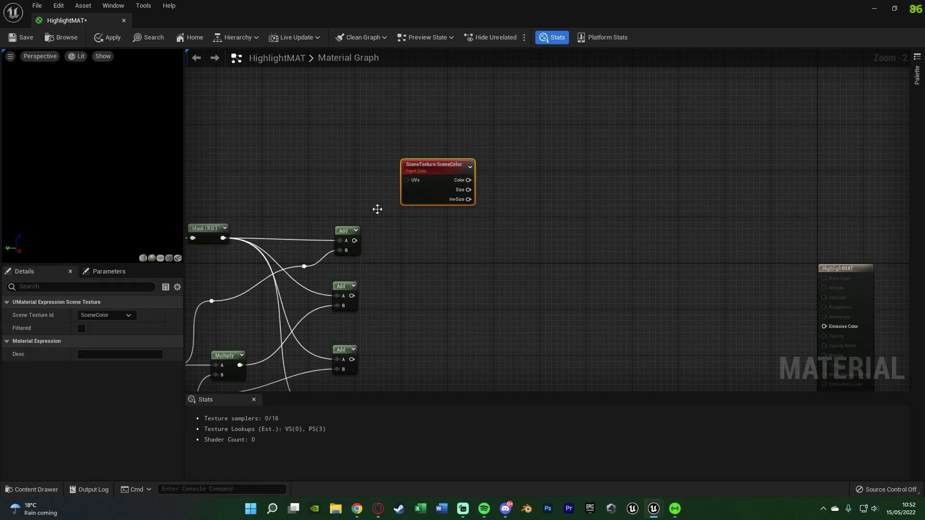
pyautogui.click(112, 316)
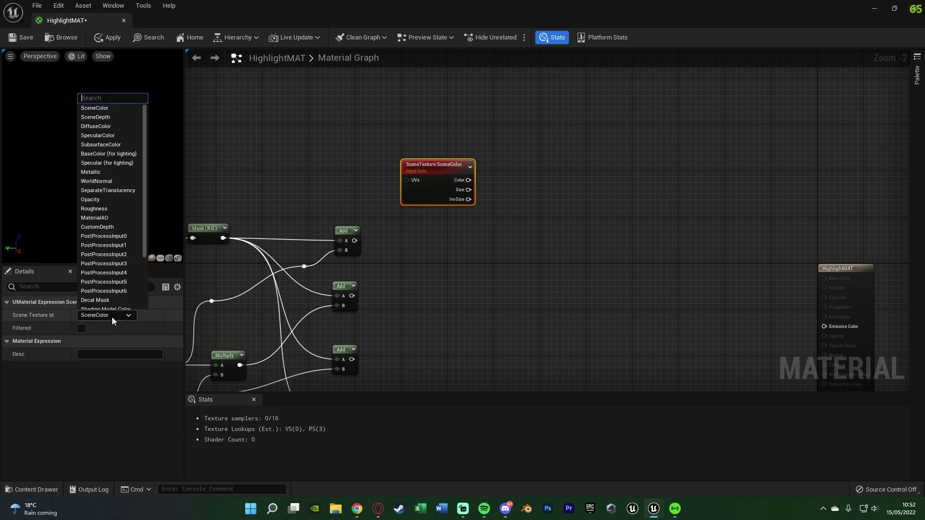
pyautogui.write('cust')
pyautogui.click(112, 336)
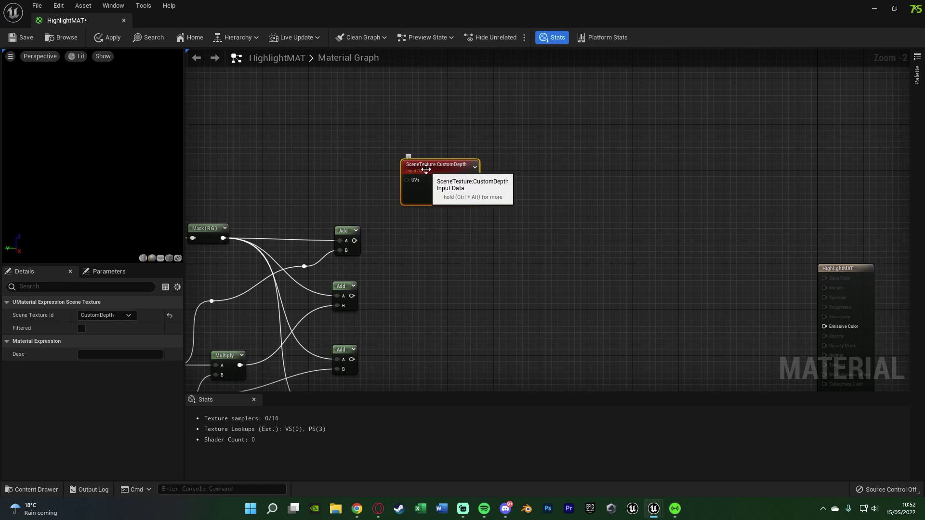
# - Place four copies of the CustomDepth SceneTexture node below the original and line all five up in a column
pyautogui.moveTo(426, 169); pyautogui.dragTo(433, 143)
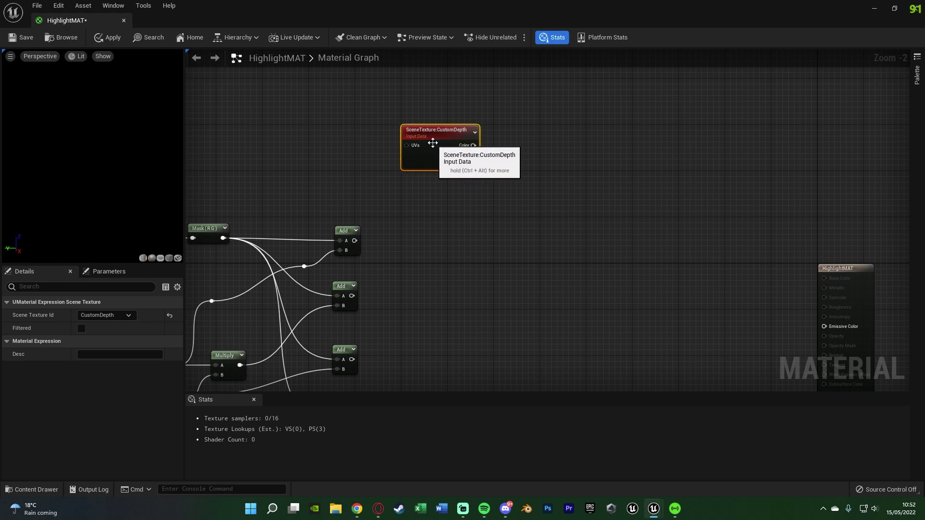
pyautogui.hotkey('ctrl', 'v')
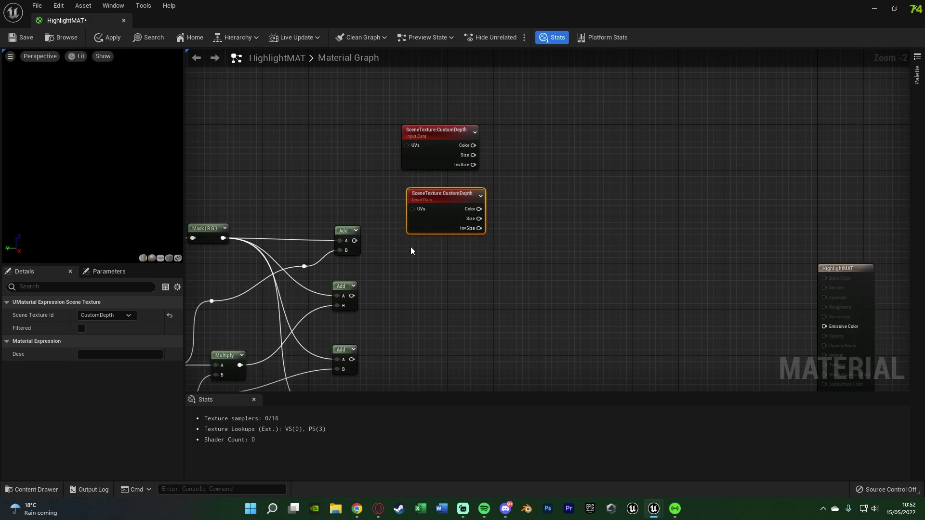
pyautogui.hotkey('ctrl', 'v')
pyautogui.hotkey('ctrl', 'v')
pyautogui.hotkey('ctrl', 'v')
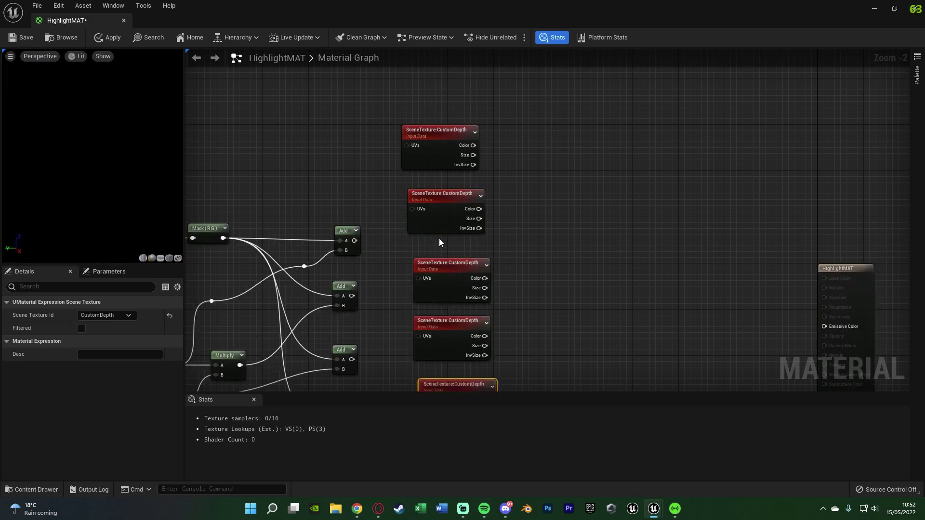
pyautogui.moveTo(430, 204); pyautogui.dragTo(424, 204)
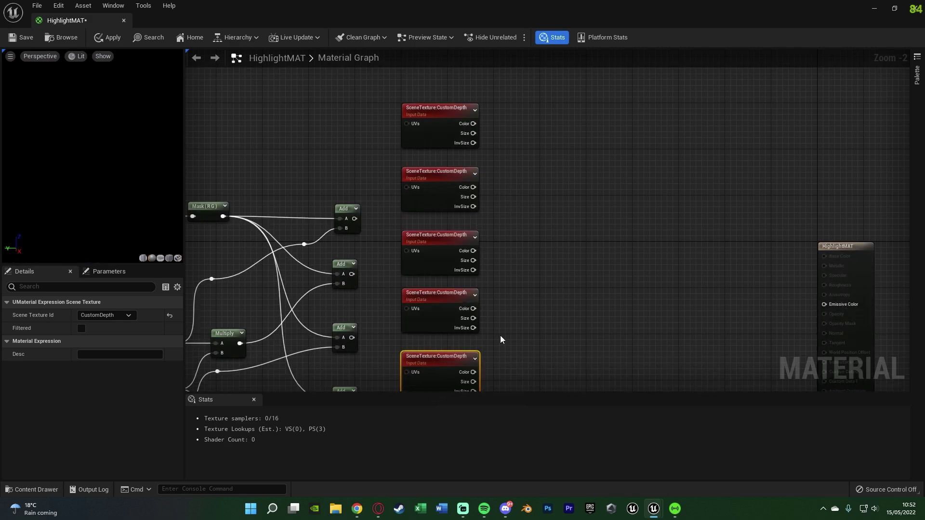
pyautogui.scroll(-2, 500, 335)
pyautogui.moveTo(524, 346); pyautogui.dragTo(452, 173)
pyautogui.click(566, 193)
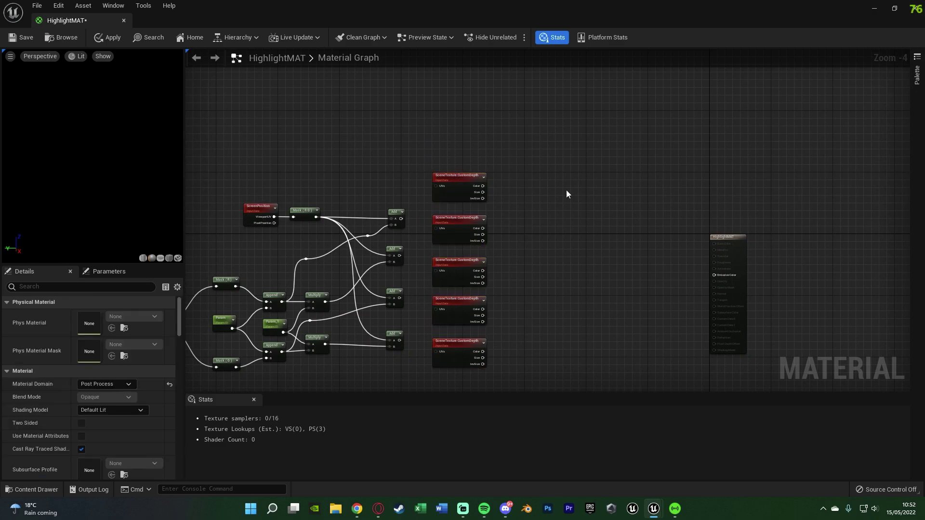
# - Shift the whole column of five SceneTexture nodes up so its lower four sit beside the four Add nodes
pyautogui.scroll(2, 512, 198)
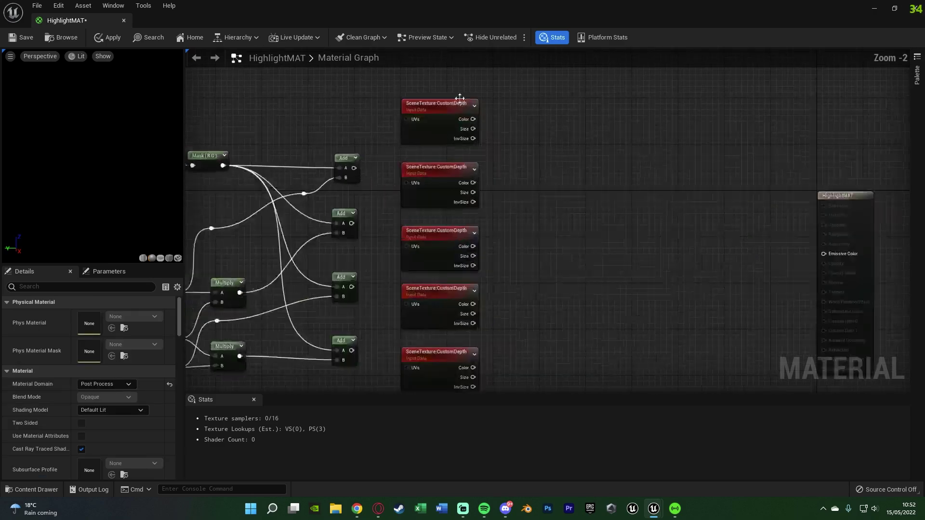
pyautogui.moveTo(378, 208); pyautogui.dragTo(361, 172, button='right')
pyautogui.moveTo(485, 363); pyautogui.dragTo(389, 86)
pyautogui.moveTo(399, 127); pyautogui.dragTo(400, 120)
pyautogui.press('Up')
pyautogui.press('Up')
pyautogui.click(499, 138)
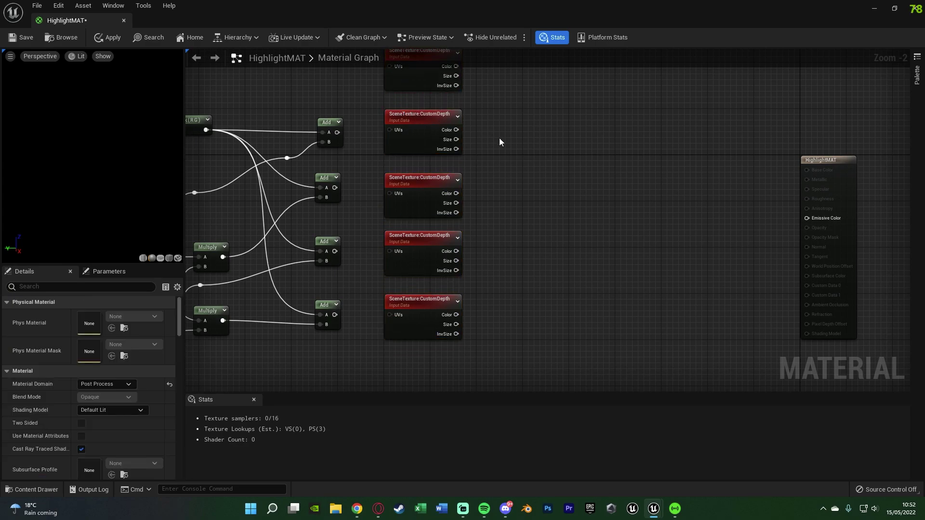
# - Connect each of the four Add outputs to the UVs of its neighbouring SceneTexture node and raise the third SceneTexture to straighten its wire
pyautogui.moveTo(499, 138); pyautogui.dragTo(523, 194, button='right')
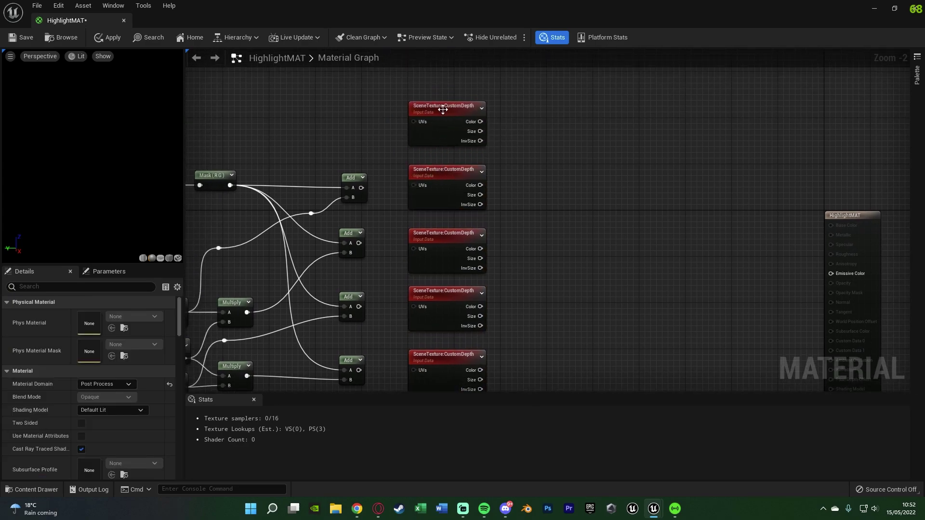
pyautogui.moveTo(426, 222); pyautogui.dragTo(443, 179, button='right')
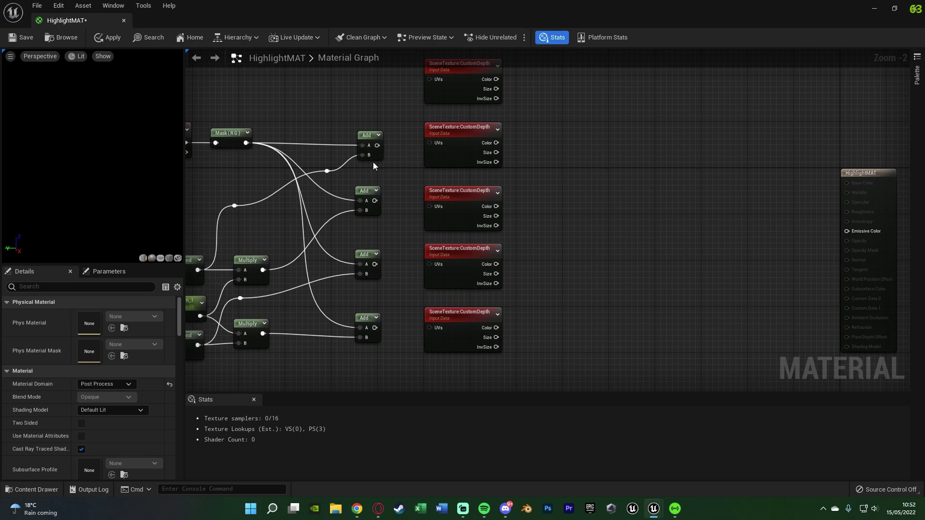
pyautogui.moveTo(429, 143); pyautogui.dragTo(377, 145)
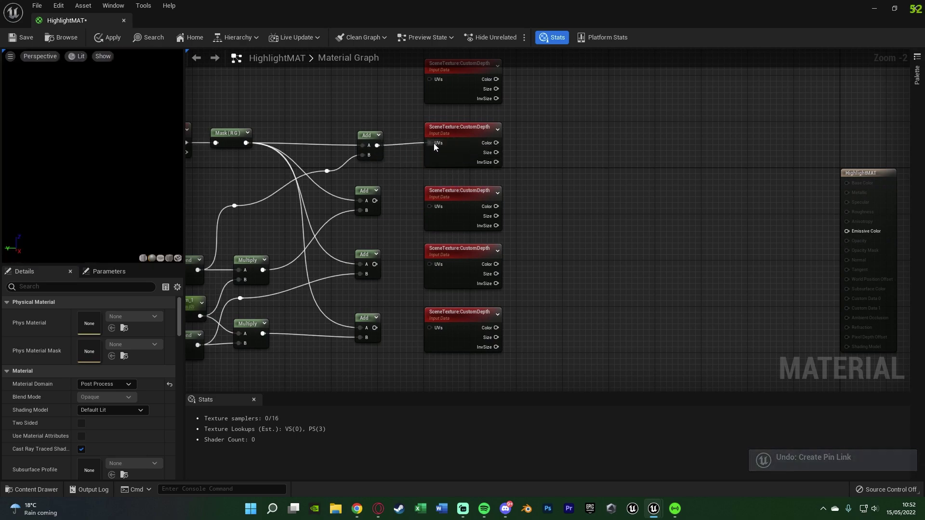
pyautogui.moveTo(375, 200); pyautogui.dragTo(430, 206)
pyautogui.moveTo(374, 264); pyautogui.dragTo(429, 264)
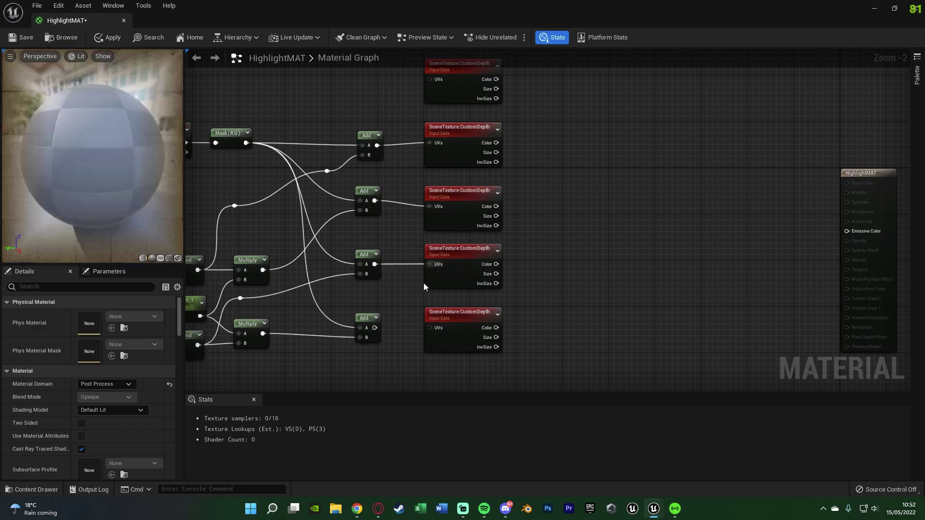
pyautogui.moveTo(374, 327); pyautogui.dragTo(443, 332)
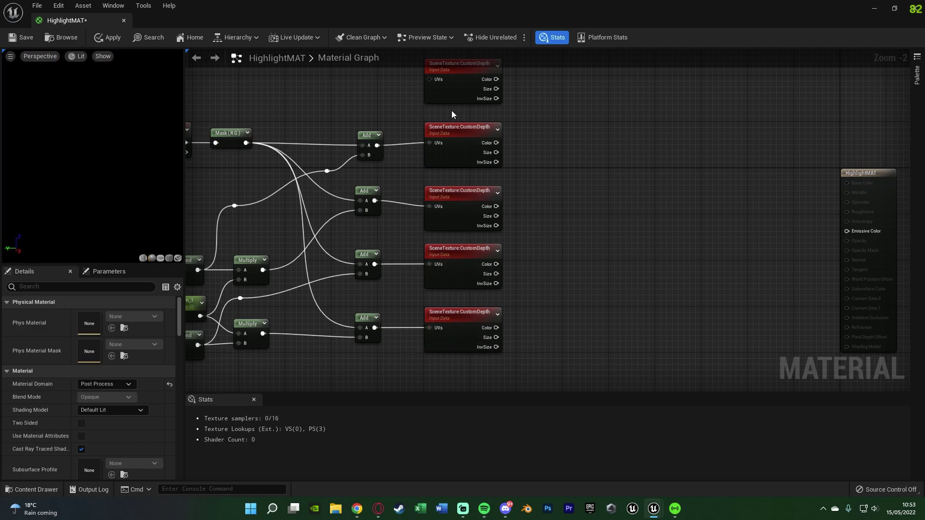
pyautogui.moveTo(459, 199); pyautogui.dragTo(459, 192)
pyautogui.click(542, 223)
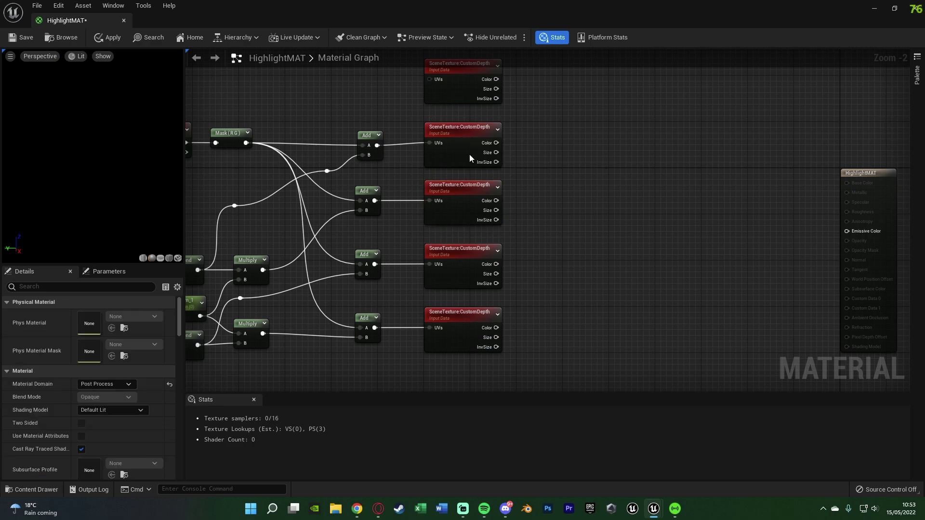
# - Add a Subtract node beyond the second SceneTexture node and duplicate it three times below
pyautogui.scroll(-2, 469, 157)
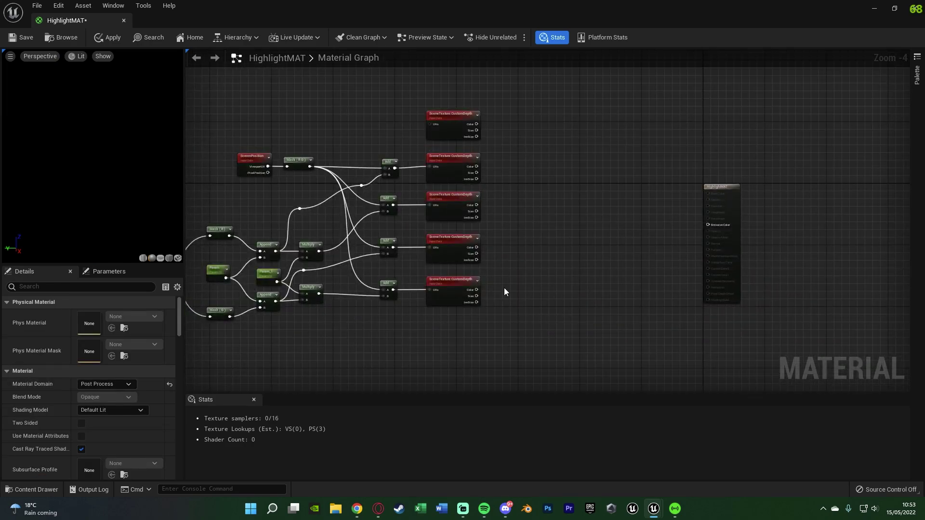
pyautogui.moveTo(504, 288); pyautogui.dragTo(511, 278, button='right')
pyautogui.scroll(1, 513, 277)
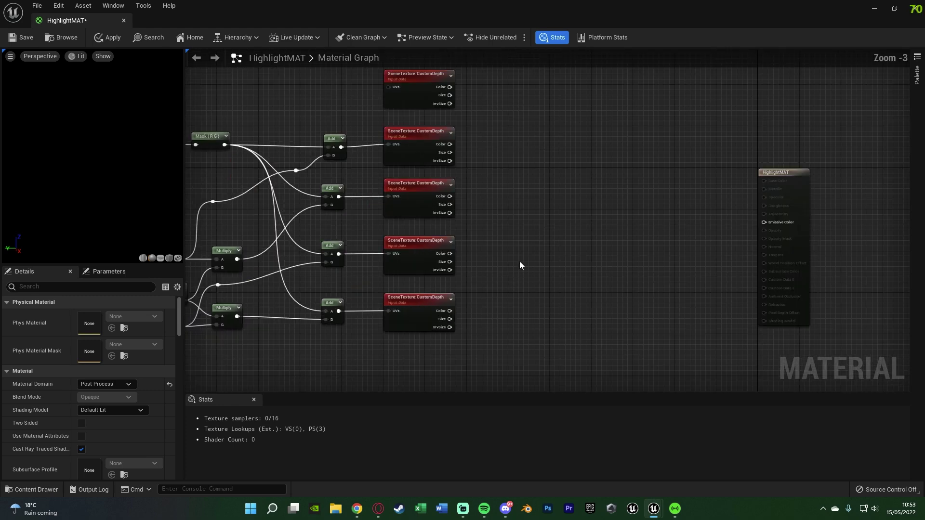
pyautogui.rightClick(437, 156)
pyautogui.write('subtract')
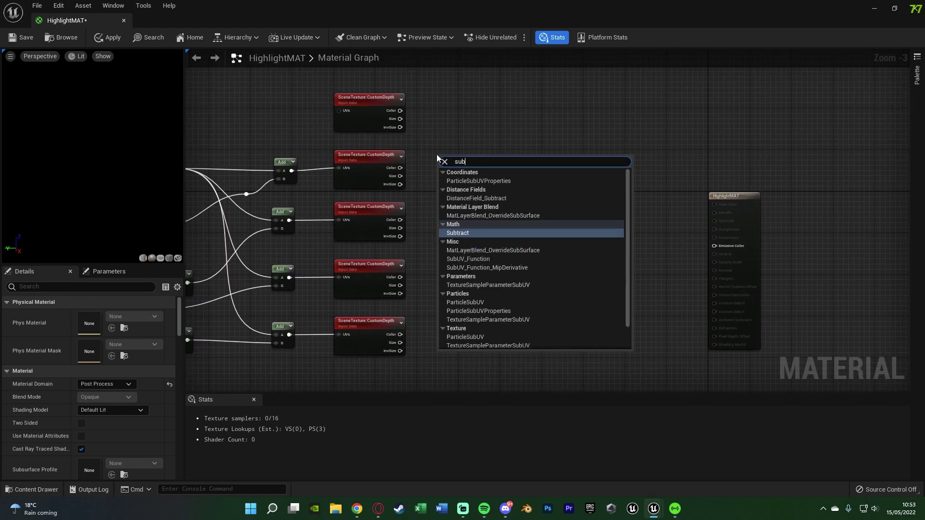
pyautogui.press('Return')
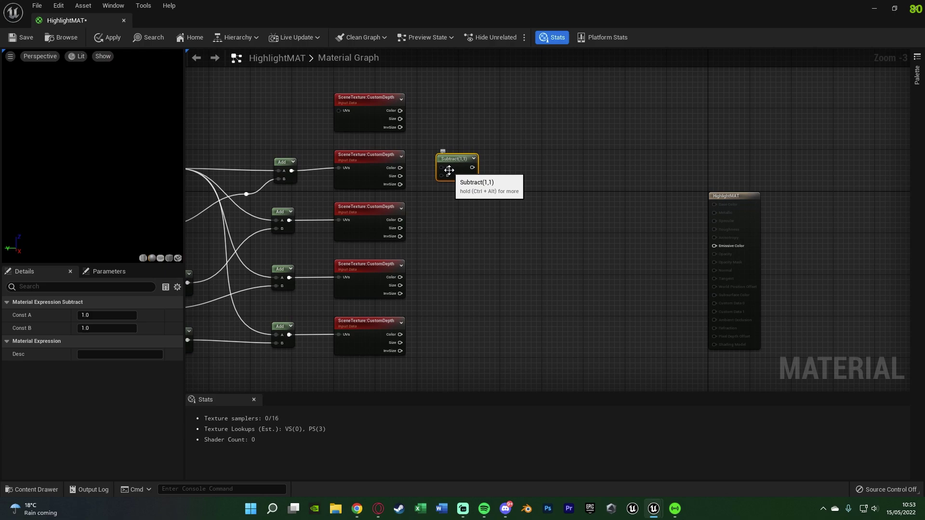
pyautogui.hotkey('ctrl', 'd')
pyautogui.hotkey('ctrl', 'd')
pyautogui.hotkey('ctrl', 'd')
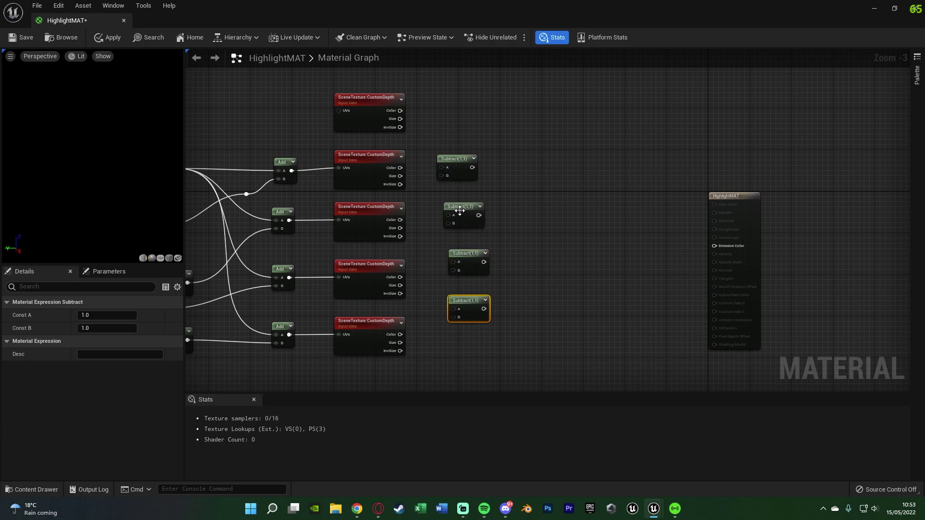
# - Align the three duplicate Subtract nodes in a vertical column under the first one
pyautogui.scroll(2, 461, 211)
pyautogui.moveTo(460, 211); pyautogui.dragTo(453, 211)
pyautogui.moveTo(465, 270); pyautogui.dragTo(452, 271)
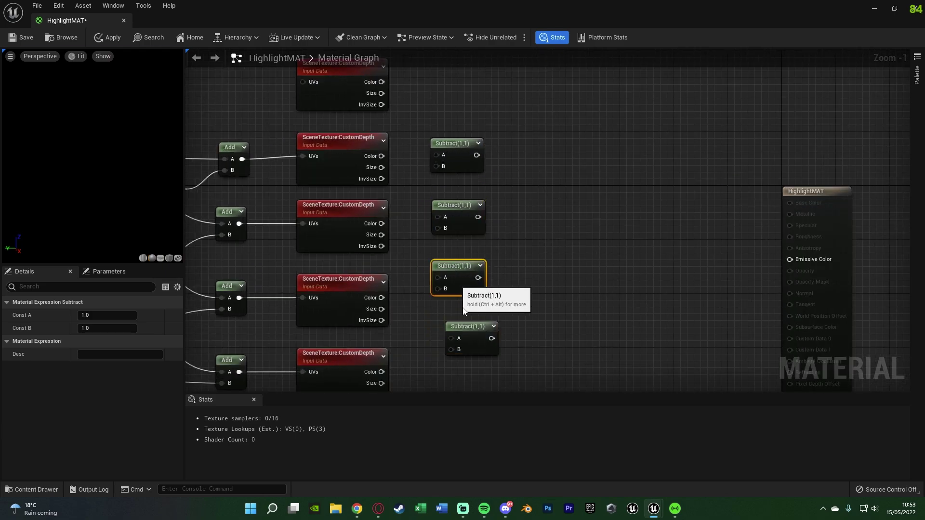
pyautogui.moveTo(466, 326); pyautogui.dragTo(451, 326)
pyautogui.scroll(-3, 520, 322)
pyautogui.moveTo(535, 324); pyautogui.dragTo(520, 293, button='right')
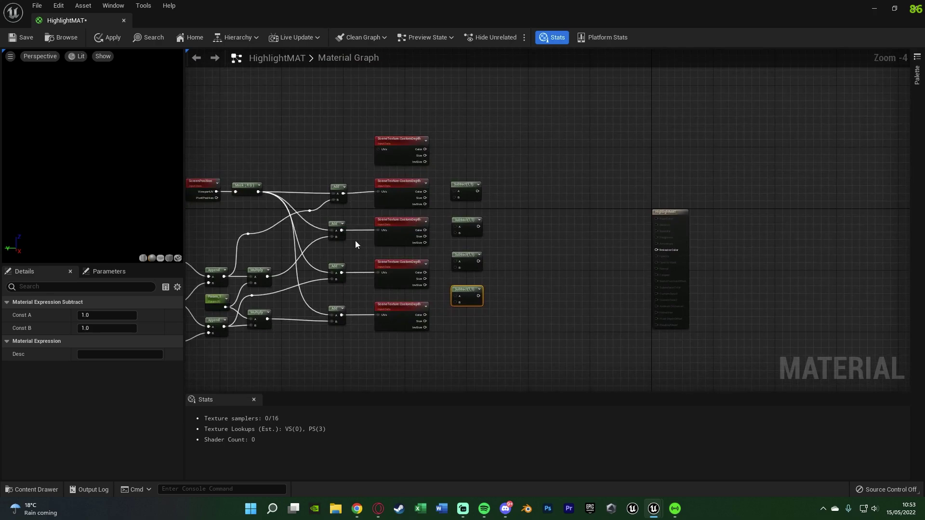
# - Connect the topmost SceneTexture's Color output to input A of all four Subtract nodes and move the Subtract column closer to the output node
pyautogui.scroll(2, 377, 246)
pyautogui.moveTo(545, 227); pyautogui.dragTo(526, 198, button='right')
pyautogui.moveTo(438, 76); pyautogui.dragTo(389, 134, button='right')
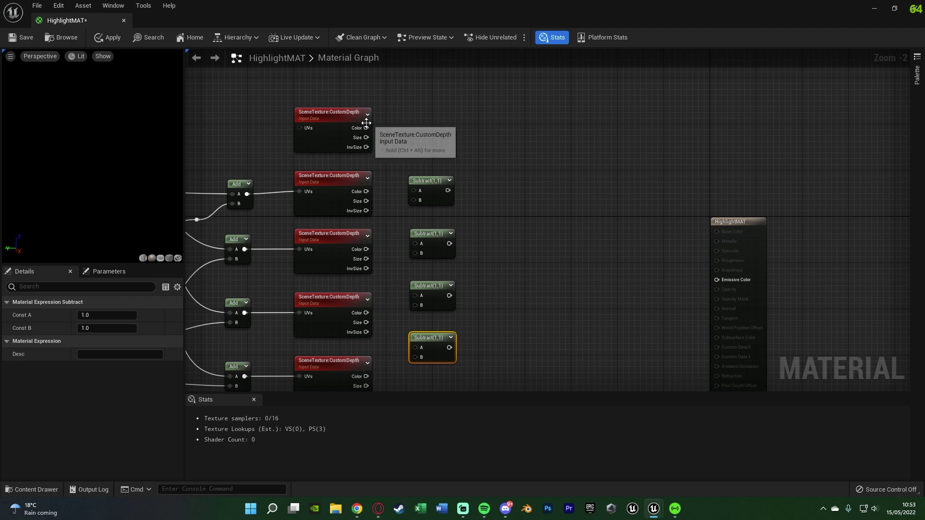
pyautogui.moveTo(366, 127); pyautogui.dragTo(415, 190)
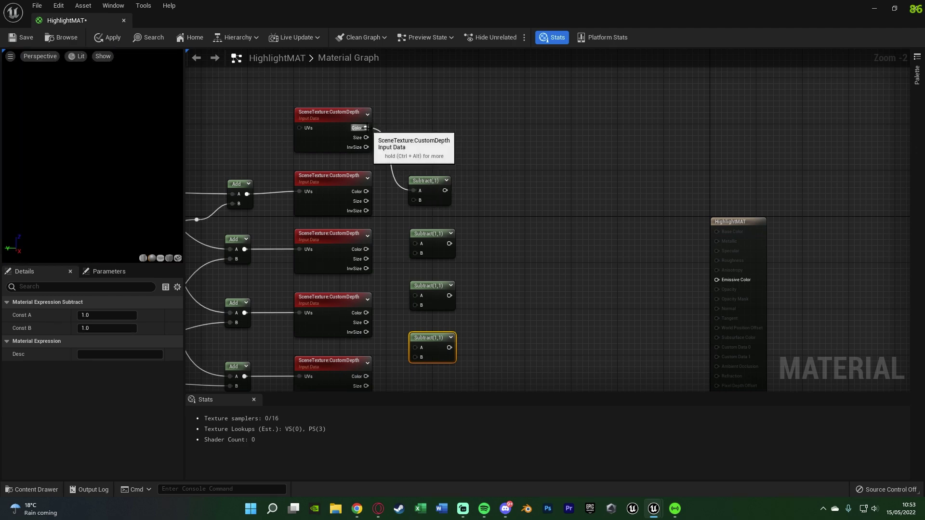
pyautogui.moveTo(366, 128); pyautogui.dragTo(422, 243)
pyautogui.moveTo(366, 128); pyautogui.dragTo(420, 296)
pyautogui.moveTo(366, 127); pyautogui.dragTo(481, 198)
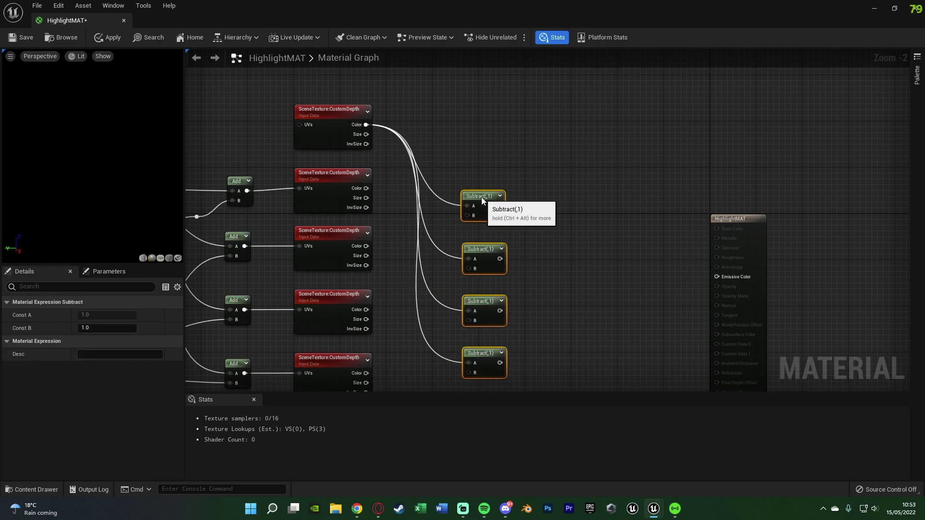
pyautogui.click(516, 258)
# - Connect the Color outputs of the lower four SceneTexture nodes to input B of their matching Subtract nodes
pyautogui.moveTo(516, 258); pyautogui.dragTo(498, 217, button='right')
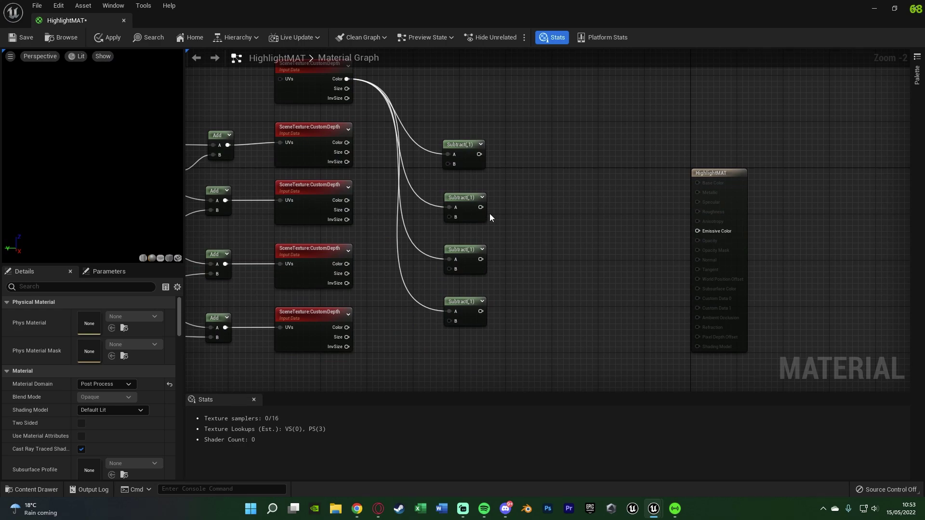
pyautogui.moveTo(344, 140); pyautogui.dragTo(449, 164)
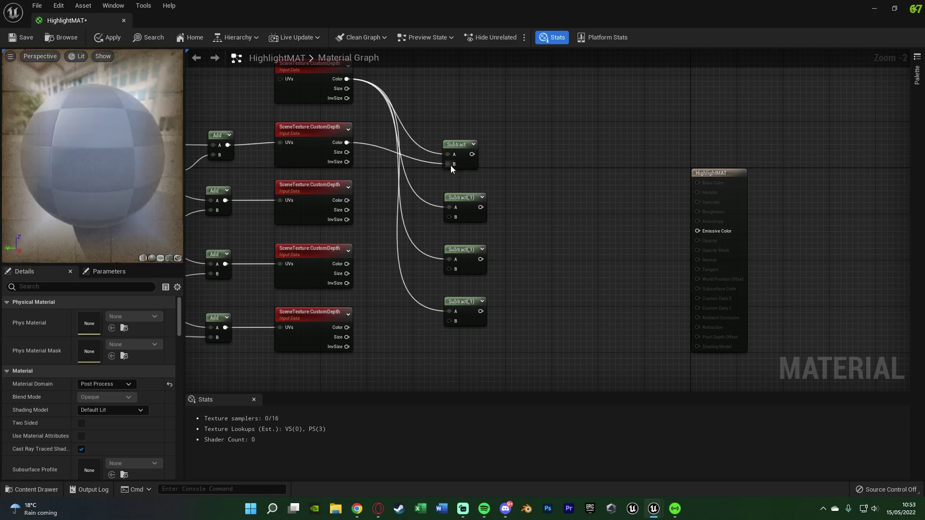
pyautogui.moveTo(347, 200); pyautogui.dragTo(457, 217)
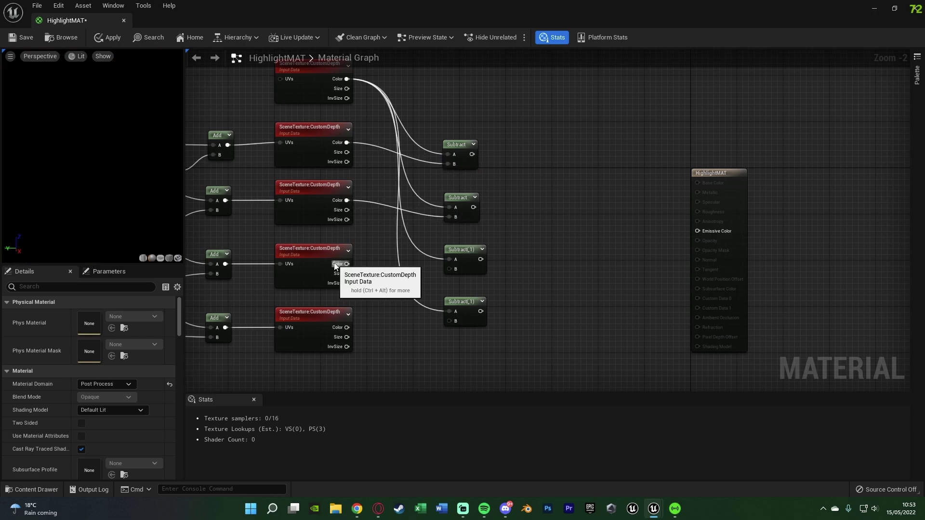
pyautogui.moveTo(347, 264); pyautogui.dragTo(455, 270)
pyautogui.moveTo(347, 327); pyautogui.dragTo(462, 321)
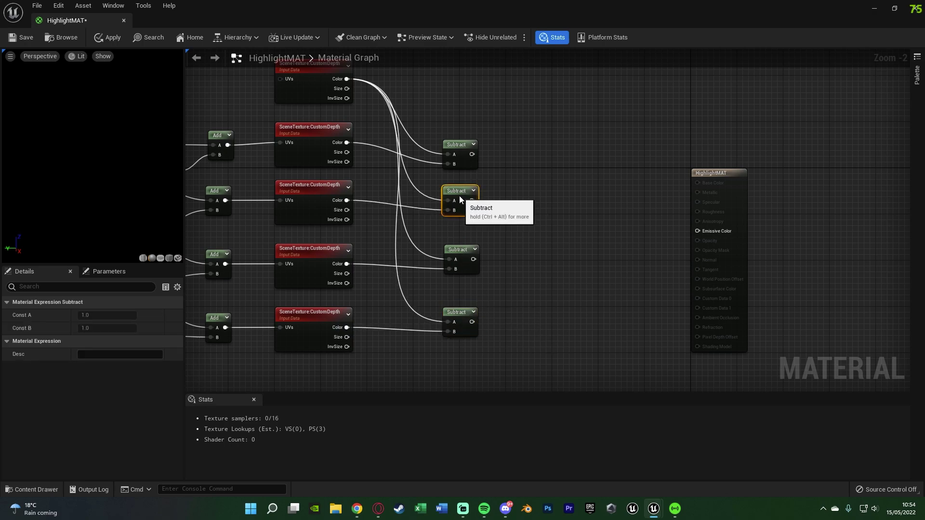
# - Move the first and second Subtract nodes up to straighten their wires from the SceneTexture nodes
pyautogui.moveTo(459, 196); pyautogui.dragTo(459, 183)
pyautogui.moveTo(460, 147); pyautogui.dragTo(460, 130)
pyautogui.click(518, 191)
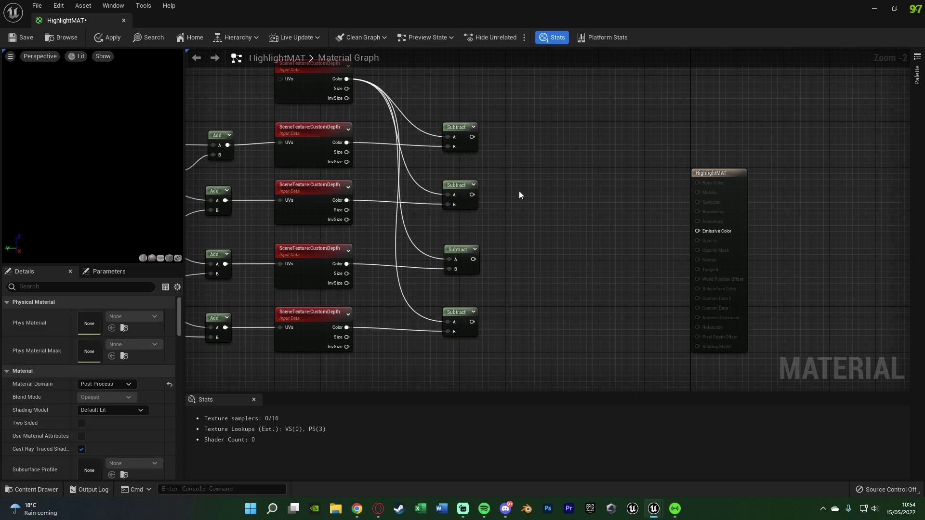
# - Add two Add nodes beyond the Subtract column, one beside the upper pair and one beside the lower pair
pyautogui.moveTo(519, 191); pyautogui.dragTo(452, 210, button='right')
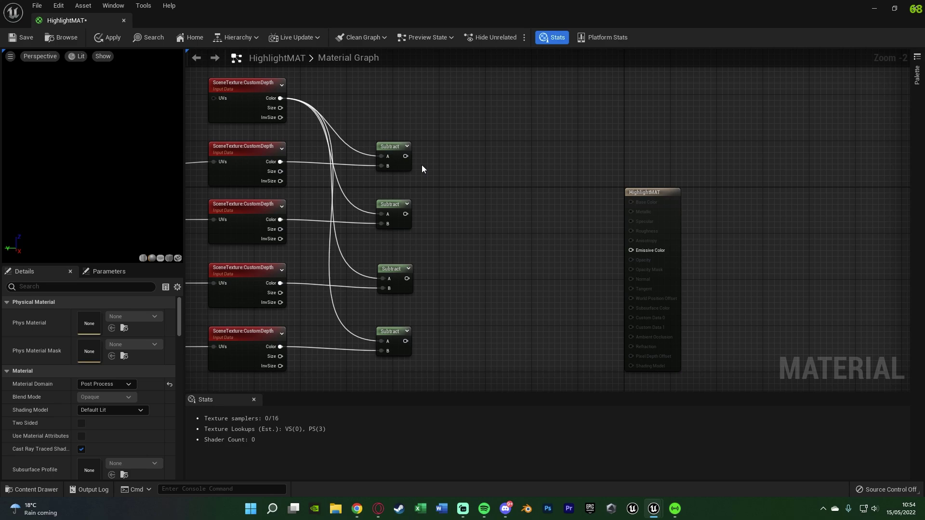
pyautogui.press('a')
pyautogui.click(449, 171)
pyautogui.press('a')
pyautogui.click(453, 303)
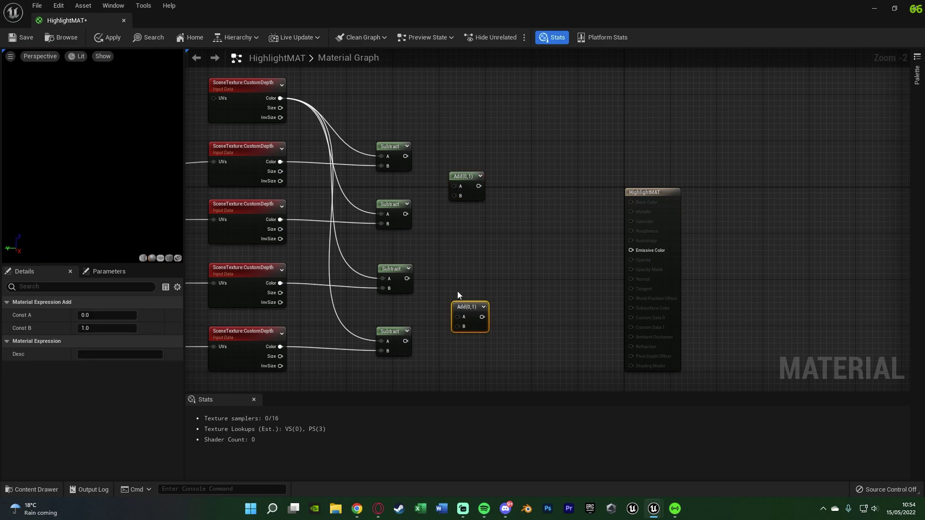
# - Wire the upper two Subtract nodes into the upper Add and the lower two into the lower Add, moving both Add nodes closer
pyautogui.moveTo(406, 156); pyautogui.dragTo(453, 186)
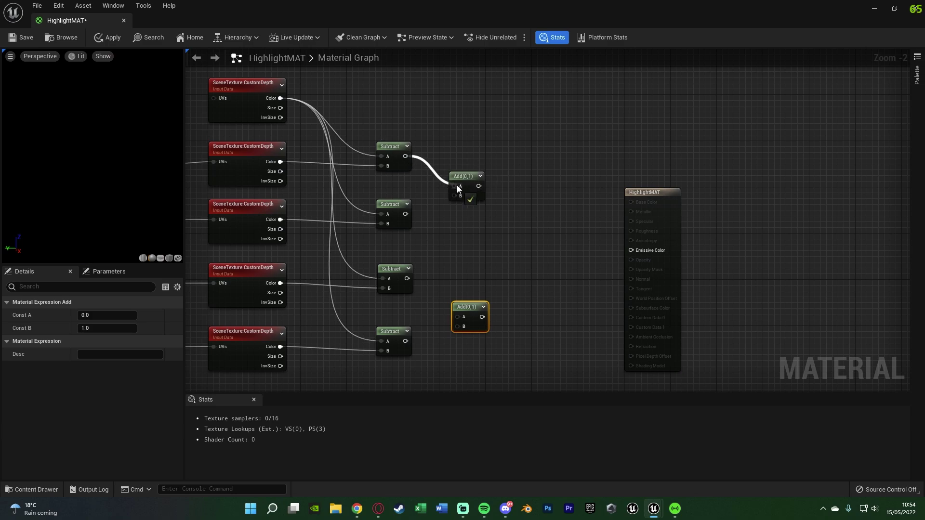
pyautogui.moveTo(406, 214); pyautogui.dragTo(452, 169)
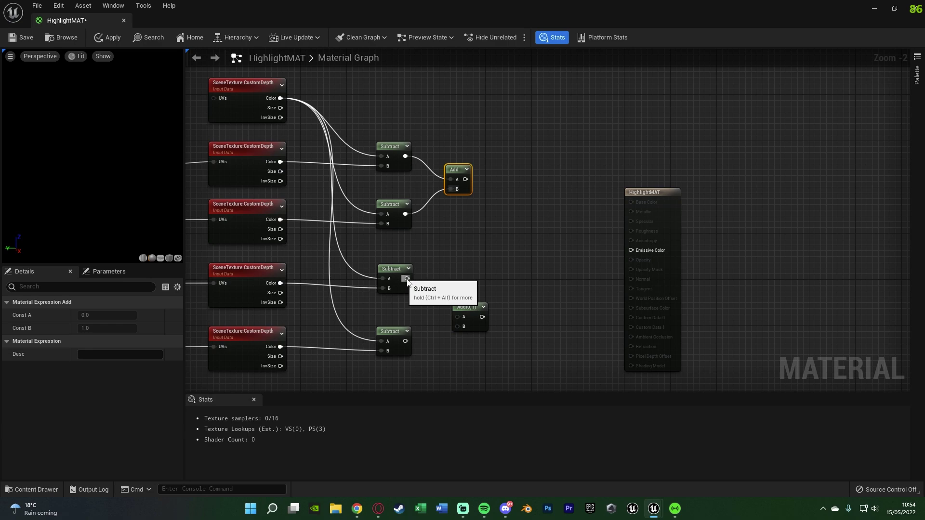
pyautogui.moveTo(406, 278); pyautogui.dragTo(405, 341)
pyautogui.moveTo(462, 307)
pyautogui.mouseDown()
pyautogui.moveTo(455, 291)
pyautogui.moveTo(450, 297)
pyautogui.mouseUp()
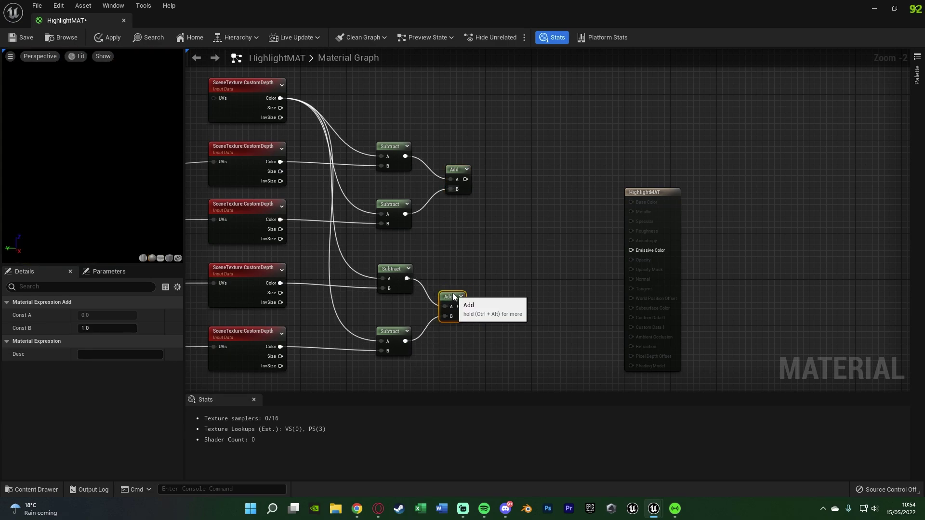
pyautogui.click(487, 250)
# - Align the upper Add node with the lower one and feed both into a third Add node placed between and beyond them
pyautogui.moveTo(486, 250); pyautogui.dragTo(444, 248, button='right')
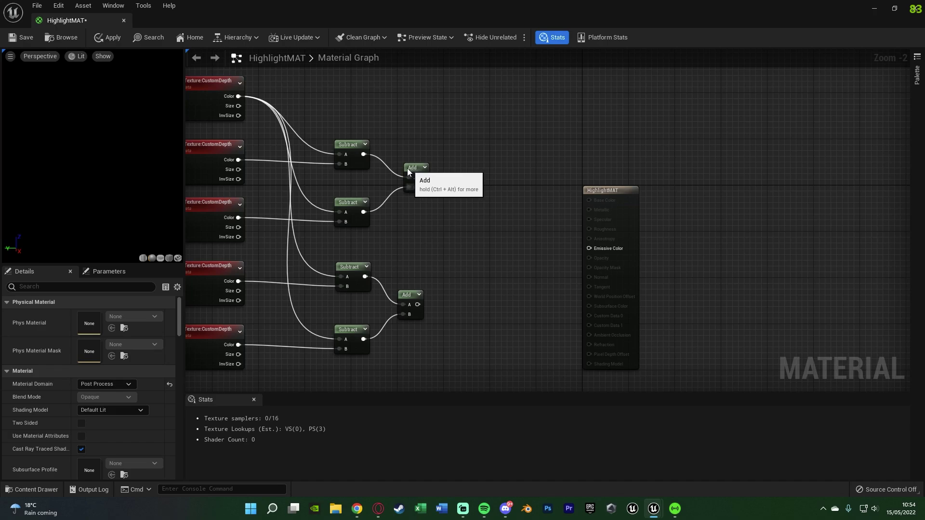
pyautogui.click(408, 172)
pyautogui.moveTo(402, 170); pyautogui.dragTo(418, 305)
pyautogui.press('a')
pyautogui.click(470, 219)
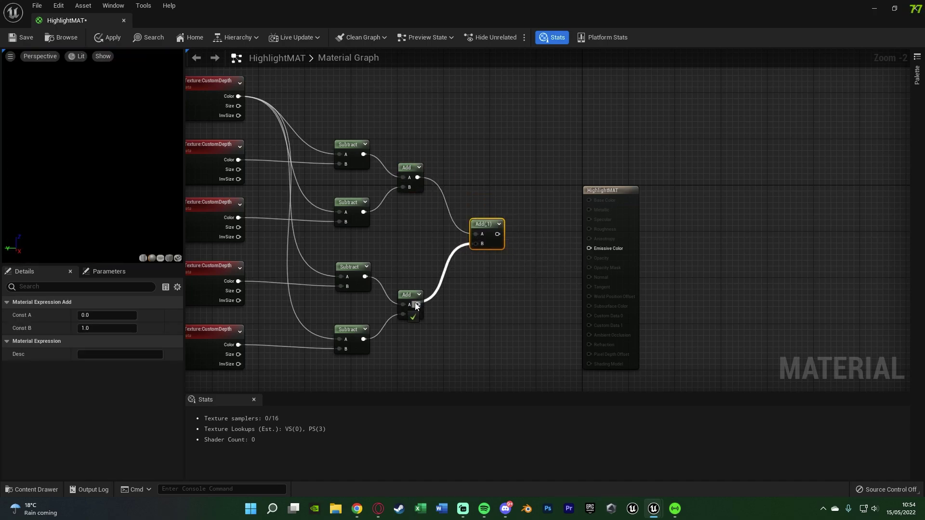
pyautogui.moveTo(479, 226); pyautogui.dragTo(463, 227)
pyautogui.click(463, 199)
pyautogui.scroll(-1, 463, 199)
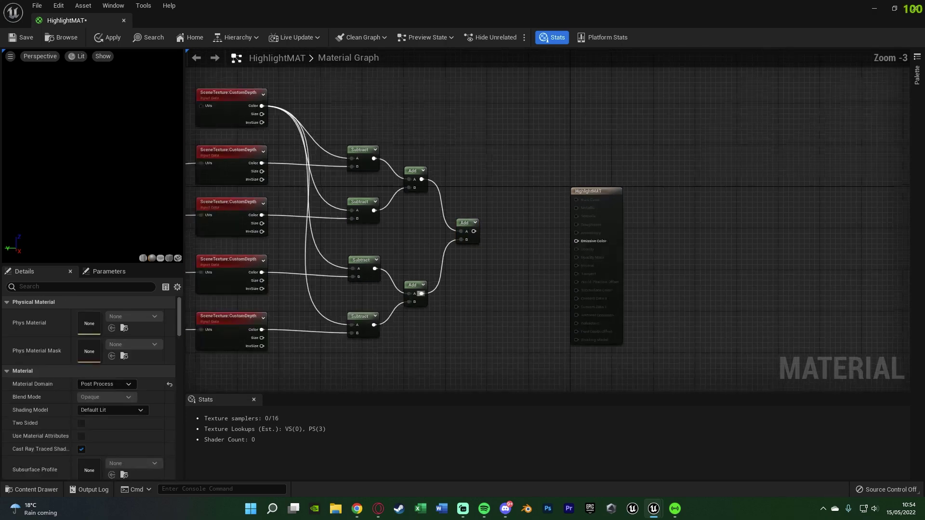
# - Select the whole node network except the HighlightMAT output node and nudge it left to make room
pyautogui.moveTo(312, 131); pyautogui.dragTo(451, 129, button='right')
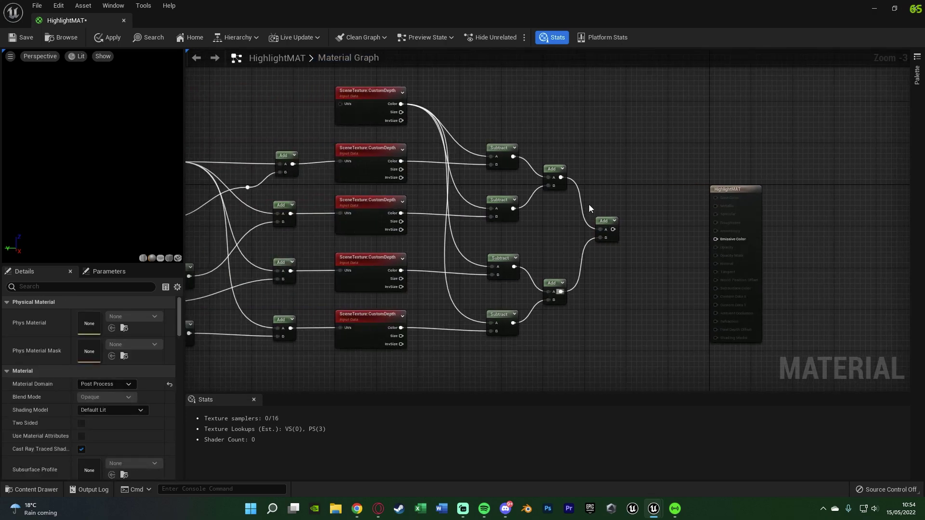
pyautogui.scroll(-4, 596, 203)
pyautogui.moveTo(529, 228); pyautogui.dragTo(554, 219, button='right')
pyautogui.moveTo(254, 147); pyautogui.dragTo(587, 320)
pyautogui.press('Left')
pyautogui.scroll(5, 525, 227)
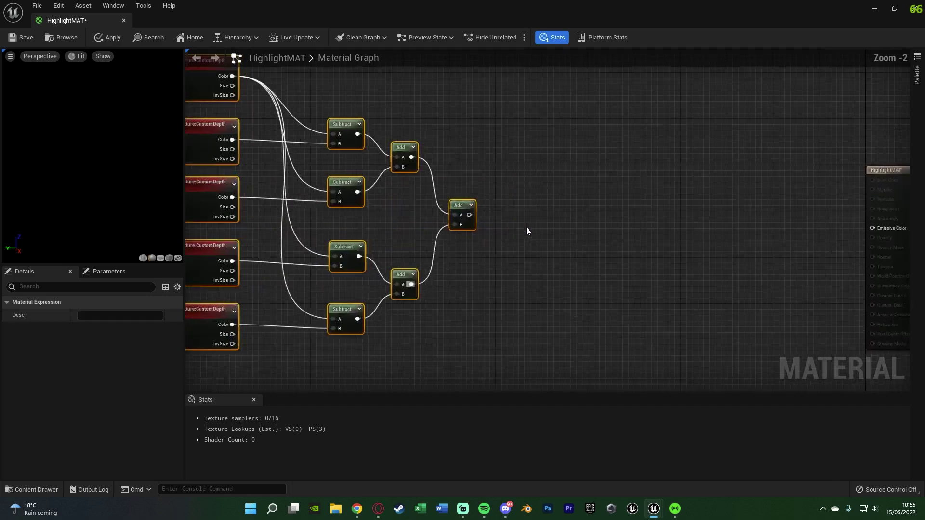
pyautogui.press('Left')
pyautogui.press('Left')
pyautogui.press('Left')
pyautogui.press('Left')
pyautogui.press('Left')
pyautogui.click(481, 219)
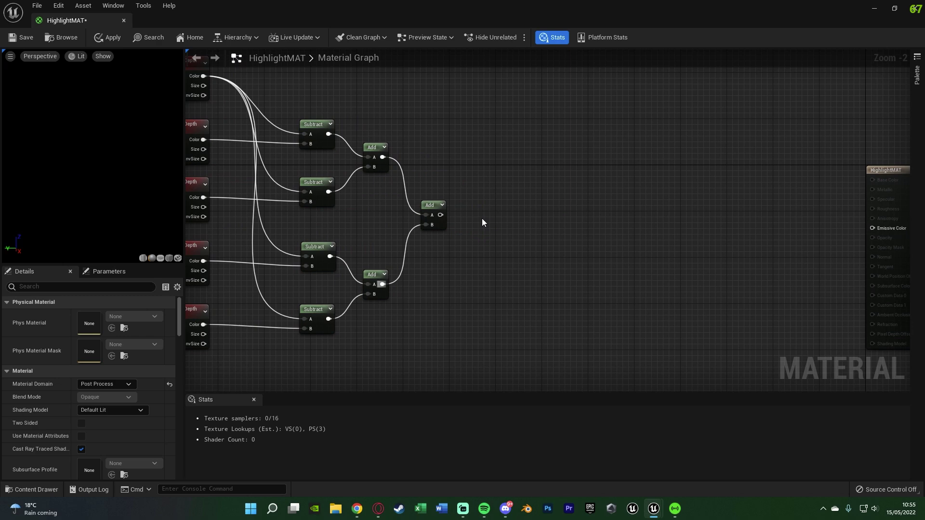
# - Add a Divide node with input A fed by the final Add node's output
pyautogui.scroll(2, 472, 221)
pyautogui.moveTo(473, 221); pyautogui.dragTo(452, 201, button='right')
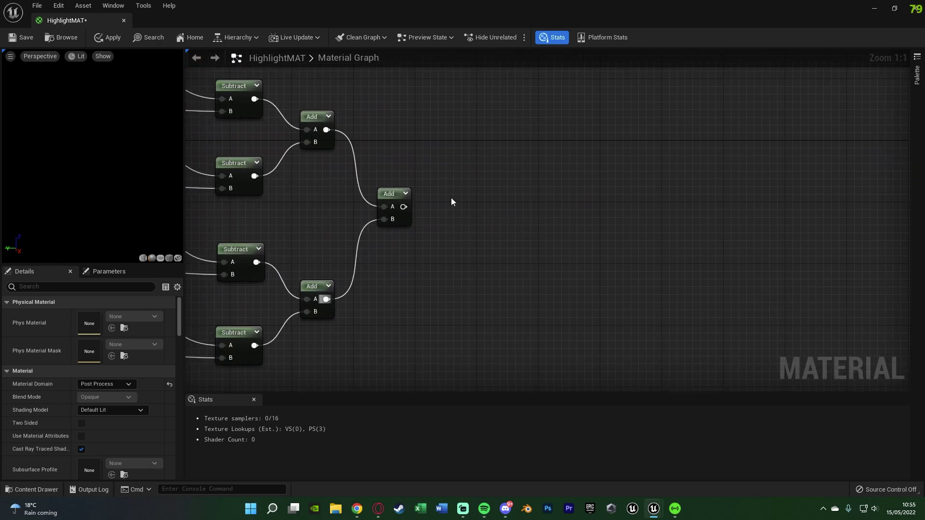
pyautogui.moveTo(403, 207); pyautogui.dragTo(498, 212)
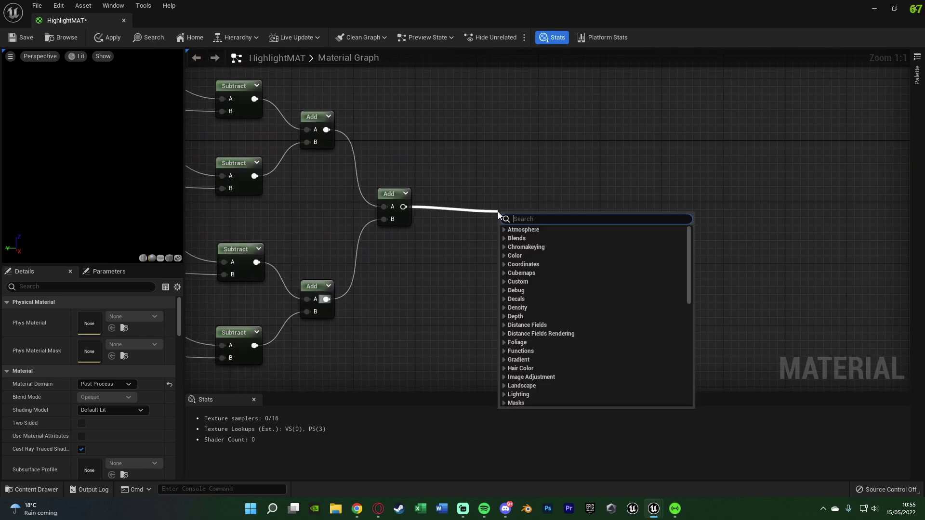
pyautogui.write('divi')
pyautogui.press('Return')
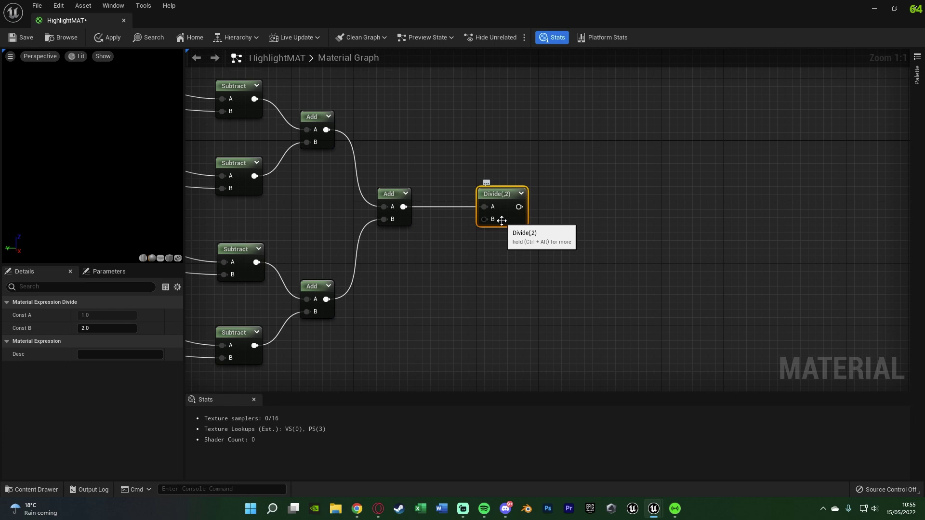
# - Create a scalar parameter named Edge Angle Falloff below the final Add node and connect it to the Divide node's input B
pyautogui.click(391, 259)
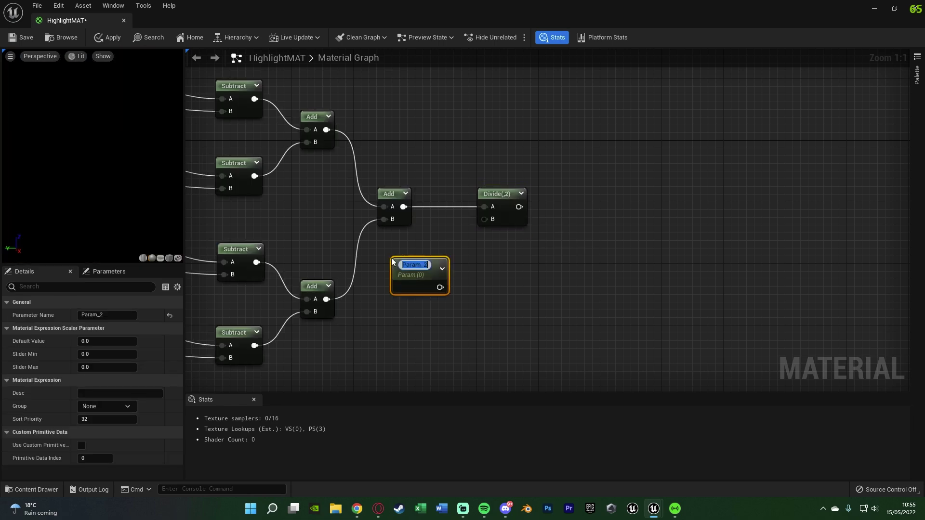
pyautogui.write('Edg')
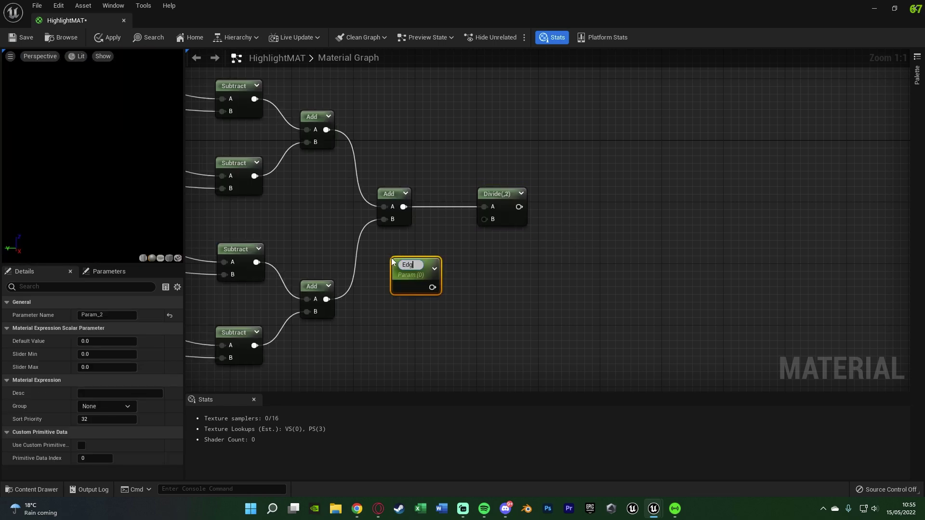
pyautogui.write('e Angle Falloff')
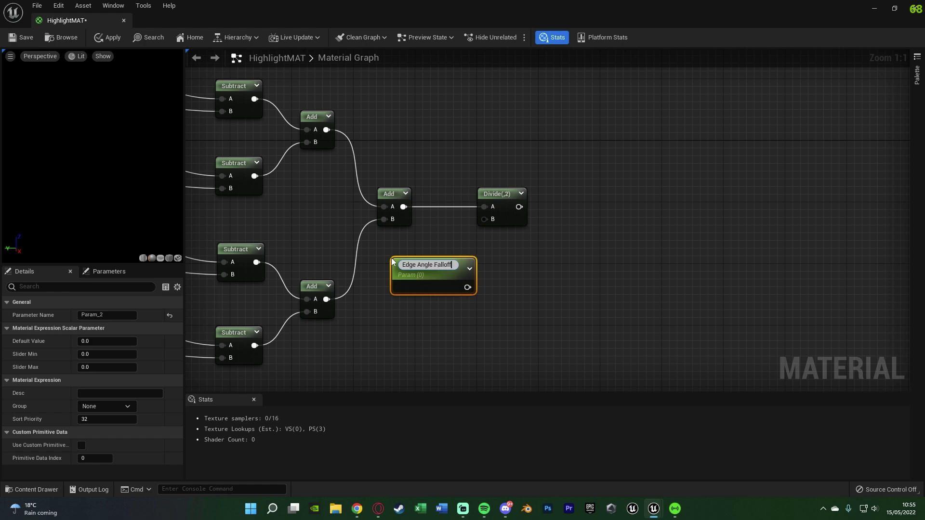
pyautogui.press('Return')
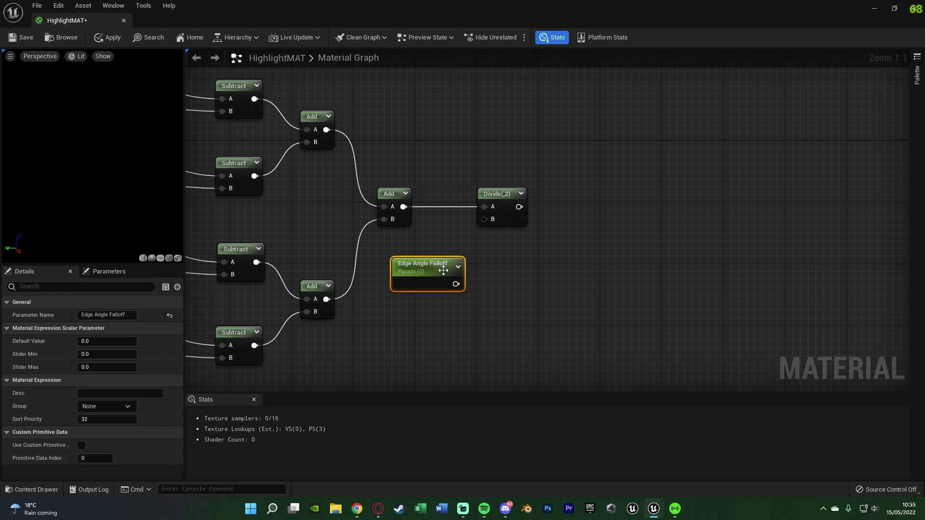
pyautogui.moveTo(456, 284); pyautogui.dragTo(486, 219)
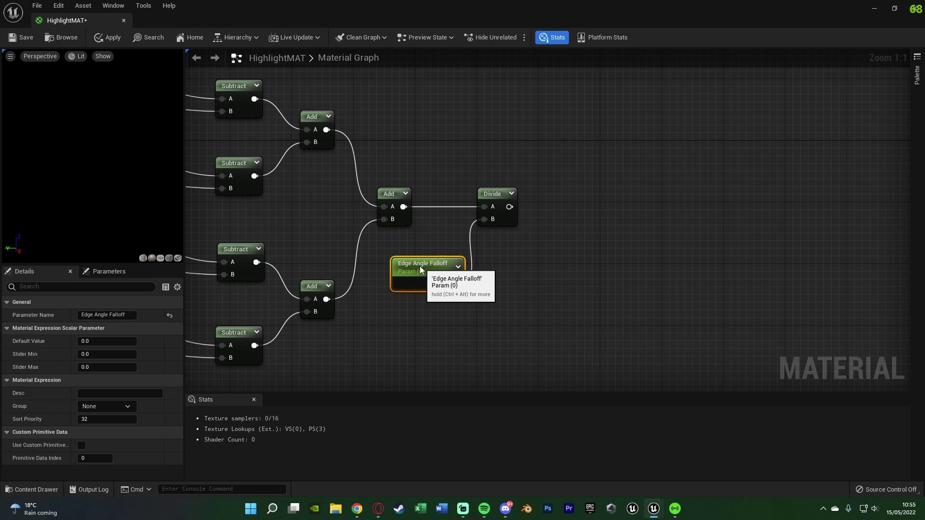
pyautogui.moveTo(420, 265); pyautogui.dragTo(405, 257)
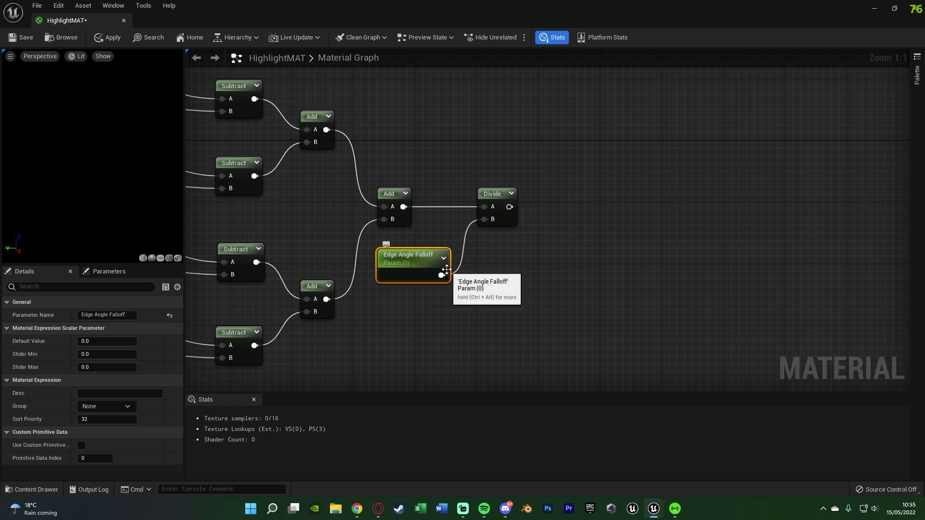
# - Set the Edge Angle Falloff parameter's default value to -100
pyautogui.click(102, 342)
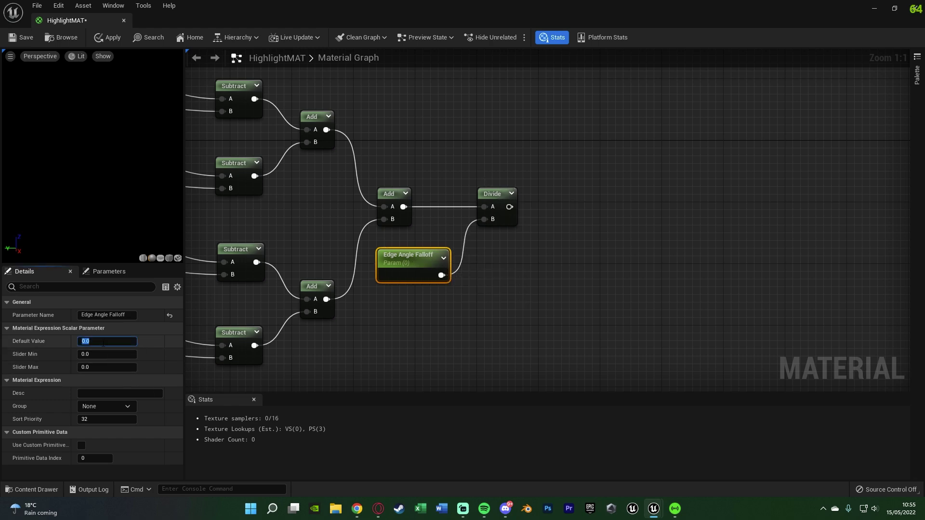
pyautogui.write('-100')
pyautogui.press('Return')
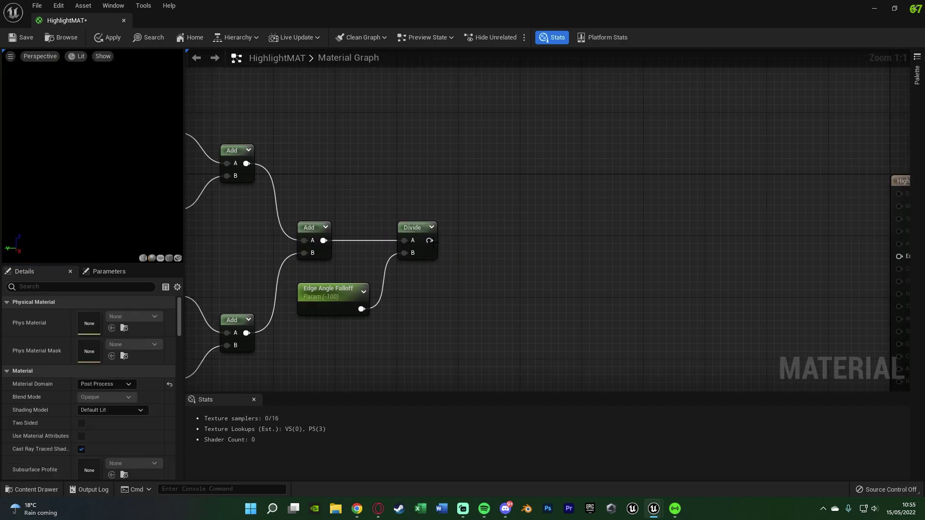
# - Add a Subtract node fed by the Divide output into input A and line it up beside the Divide node
pyautogui.moveTo(429, 240); pyautogui.dragTo(470, 243)
pyautogui.write('subs')
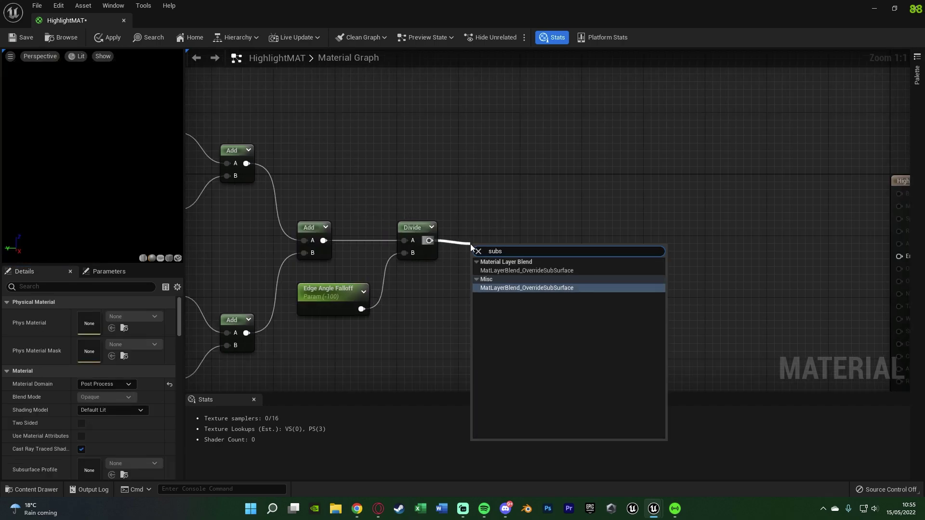
pyautogui.write('t')
pyautogui.press('BackSpace')
pyautogui.press('BackSpace')
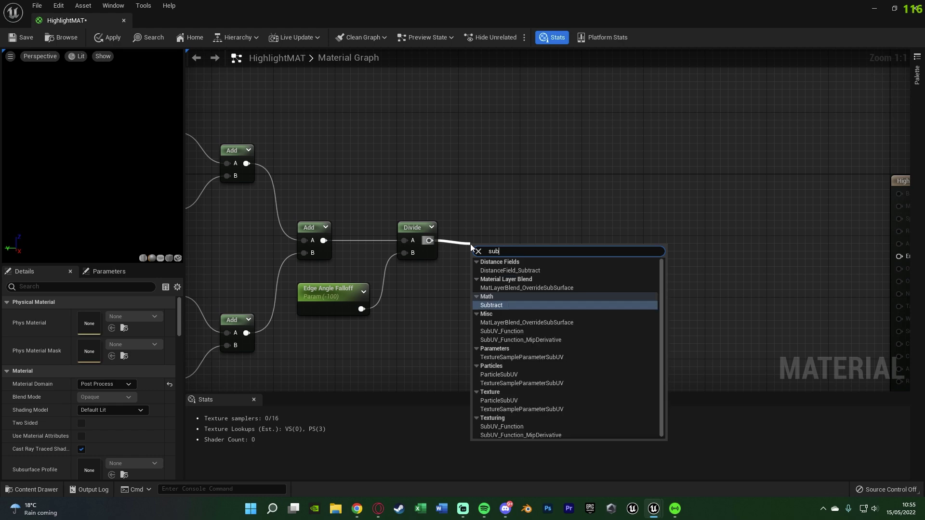
pyautogui.write('tr')
pyautogui.press('Return')
pyautogui.moveTo(510, 259); pyautogui.dragTo(499, 236)
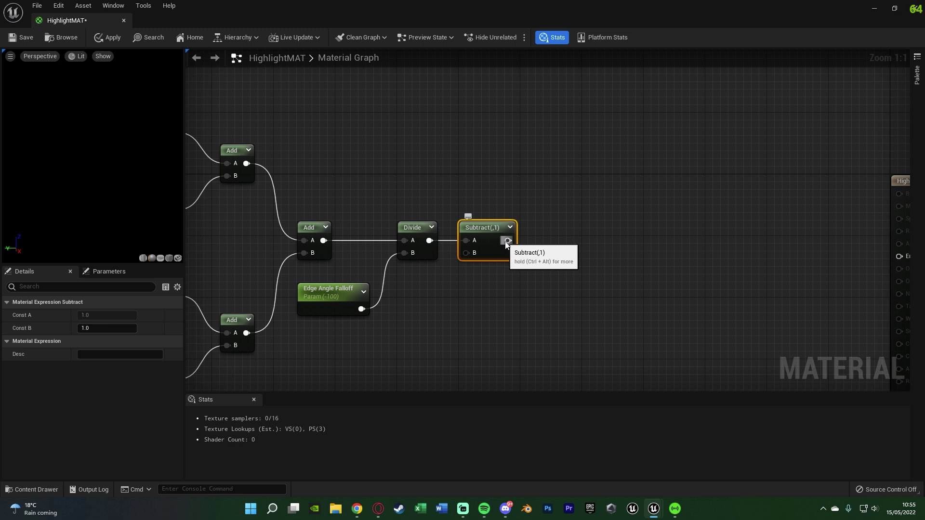
# - Add a Clamp node fed by the new Subtract node's output and line it up in the same row
pyautogui.moveTo(508, 241); pyautogui.dragTo(562, 239)
pyautogui.write('cl')
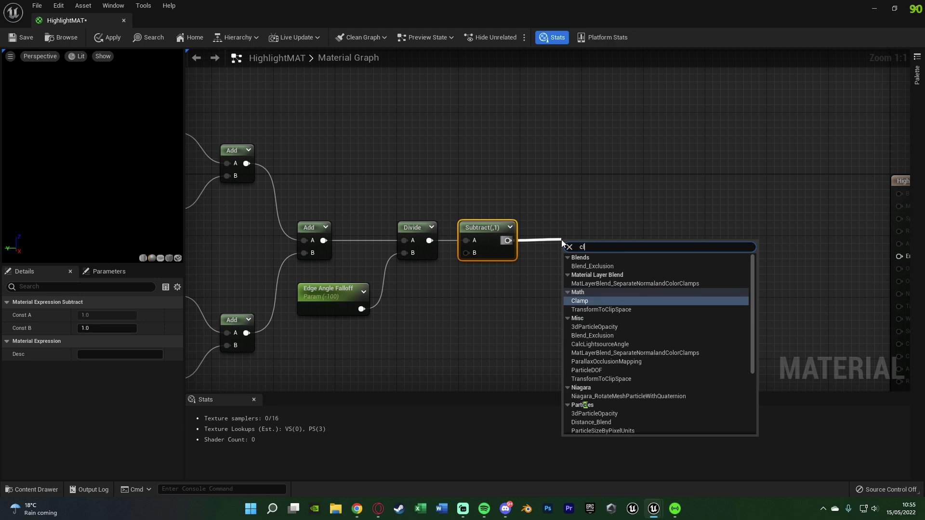
pyautogui.write('amp')
pyautogui.press('Return')
pyautogui.moveTo(595, 246); pyautogui.dragTo(570, 228)
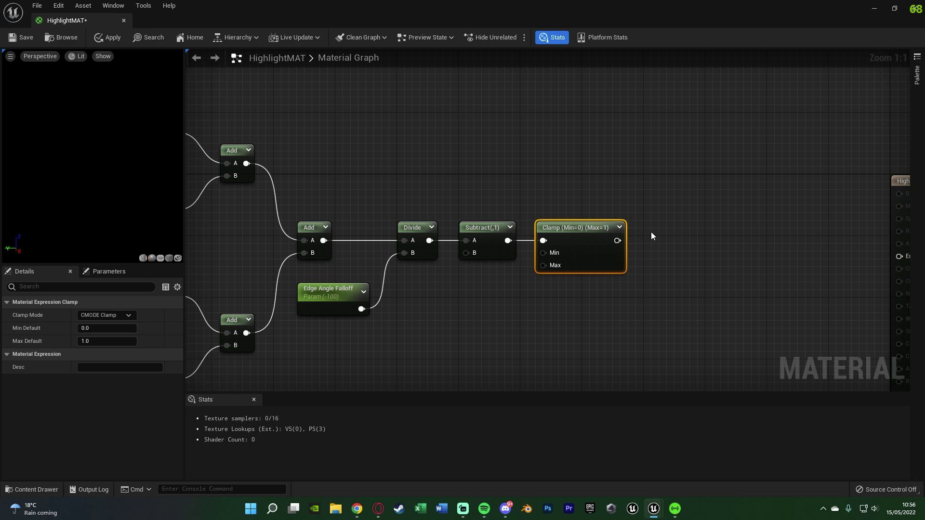
pyautogui.click(692, 239)
# - Add a SceneTexture node above the Clamp node and set its Scene Texture Id to PostProcessInput0
pyautogui.scroll(-2, 594, 248)
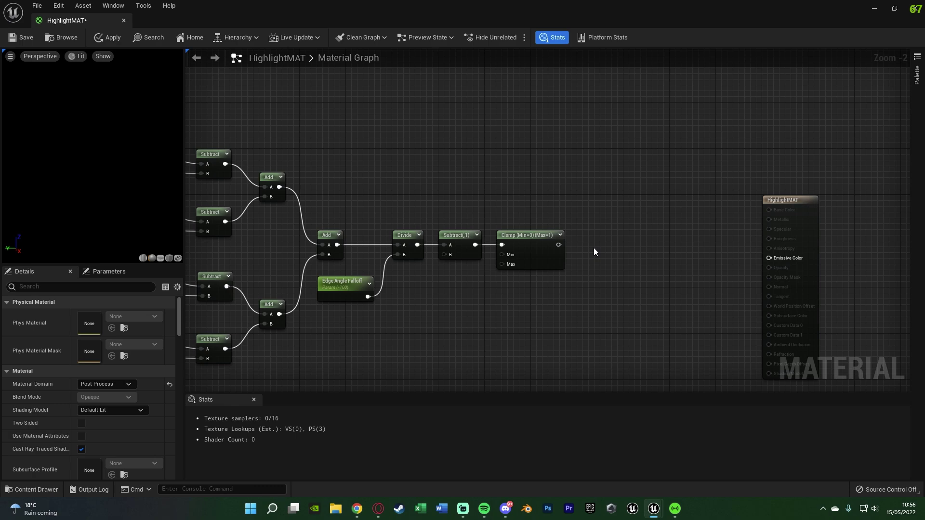
pyautogui.moveTo(594, 247); pyautogui.dragTo(582, 294, button='right')
pyautogui.rightClick(507, 164)
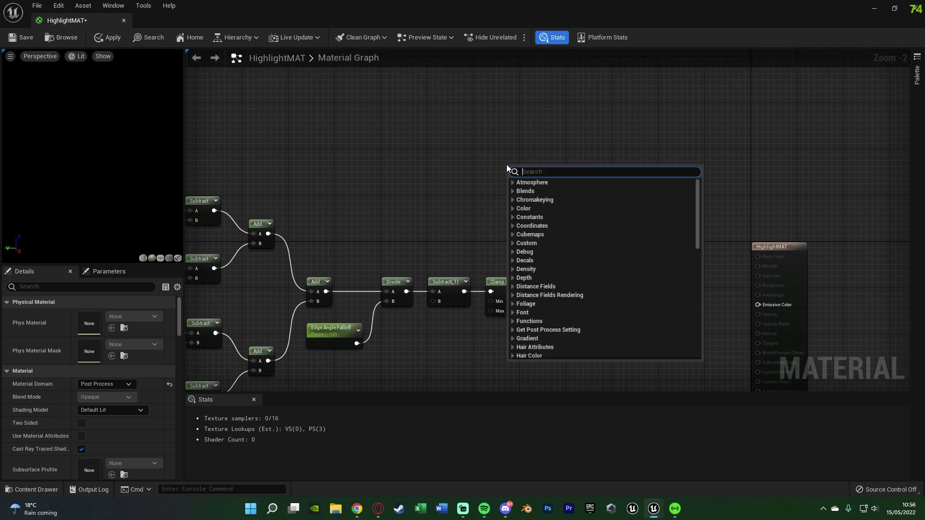
pyautogui.write('scenete')
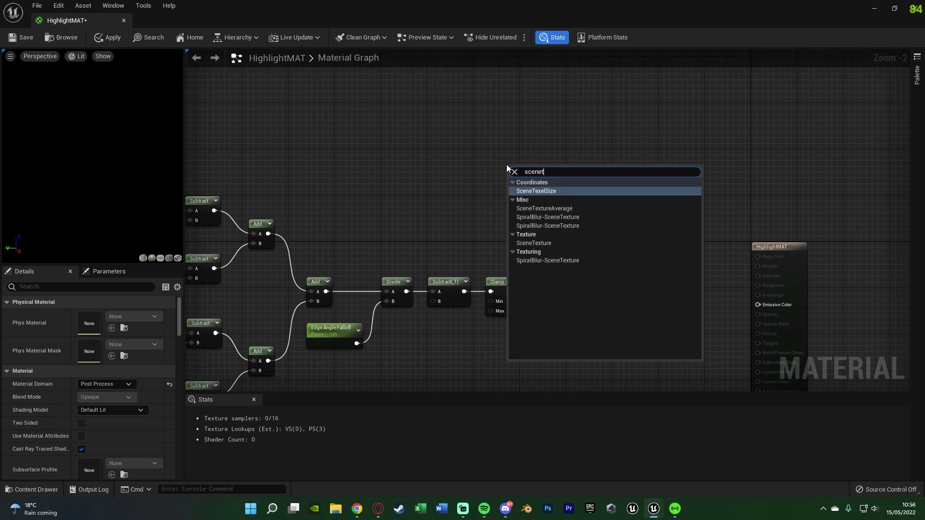
pyautogui.click(540, 243)
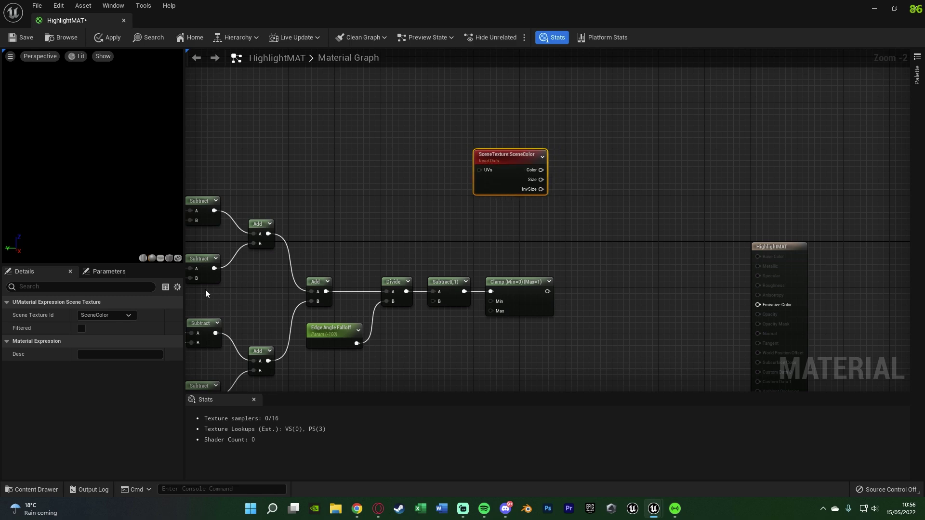
pyautogui.click(96, 316)
pyautogui.write('post')
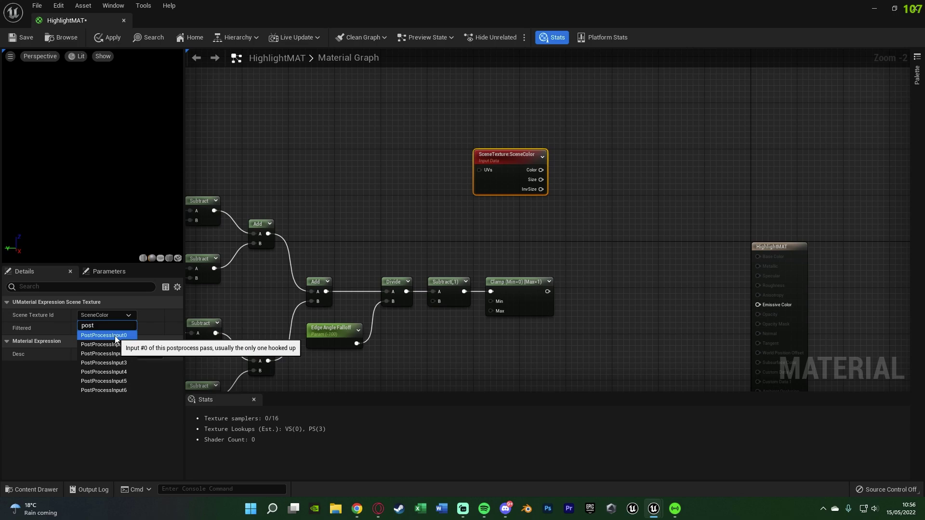
pyautogui.click(104, 336)
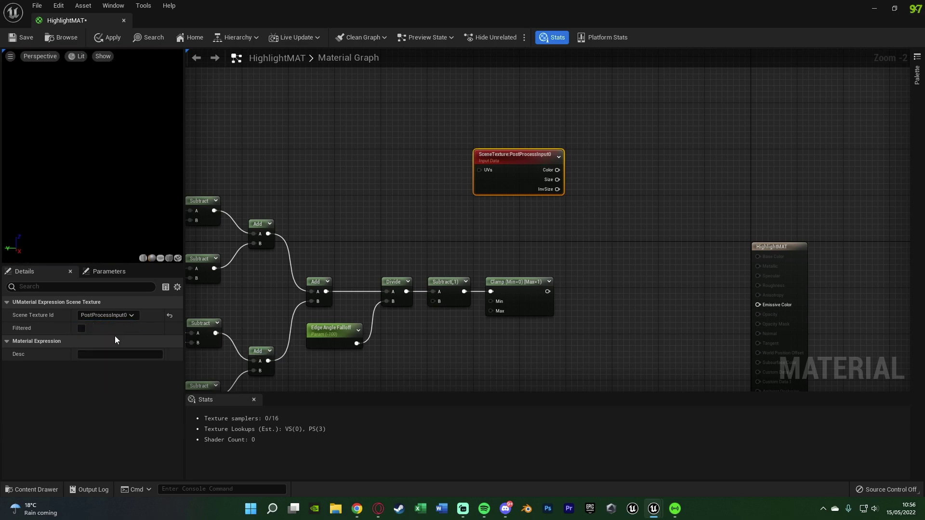
pyautogui.click(526, 219)
# - Add a Lerp node before the material output and connect the PostProcessInput0 Color output to its input A
pyautogui.moveTo(573, 188); pyautogui.dragTo(492, 178, button='right')
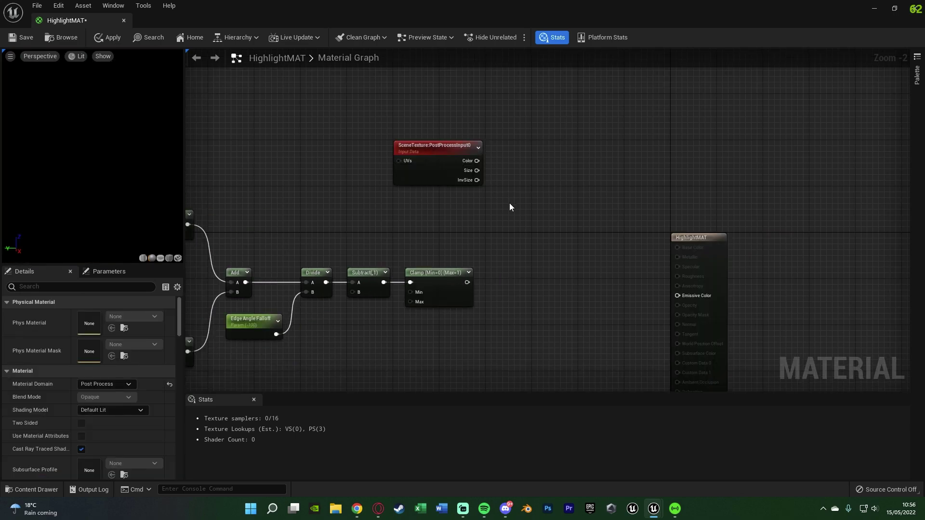
pyautogui.click(536, 225)
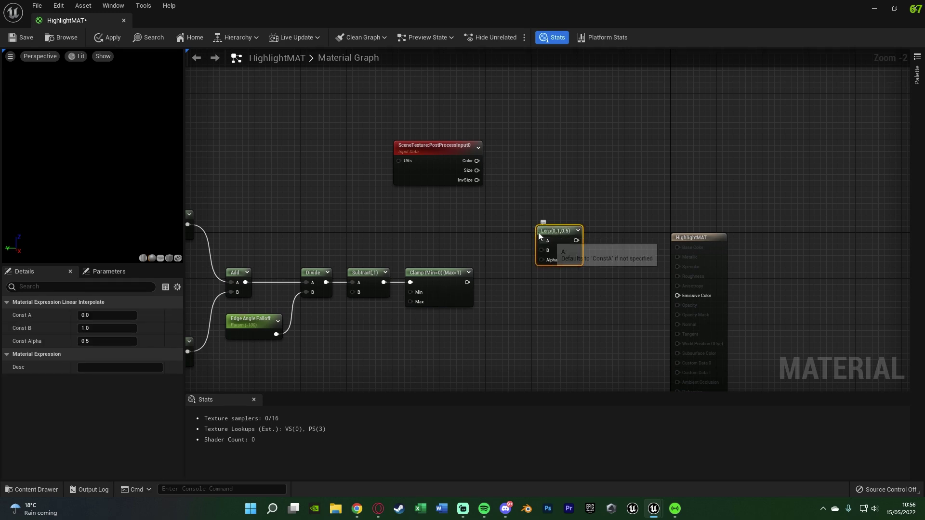
pyautogui.moveTo(541, 241); pyautogui.dragTo(476, 161)
pyautogui.moveTo(552, 246); pyautogui.dragTo(546, 242)
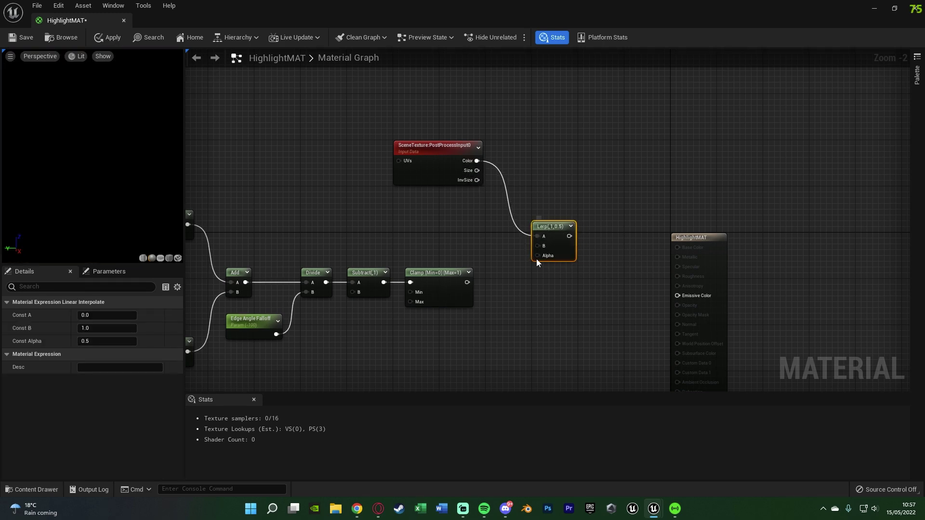
pyautogui.scroll(1, 487, 243)
pyautogui.click(559, 287)
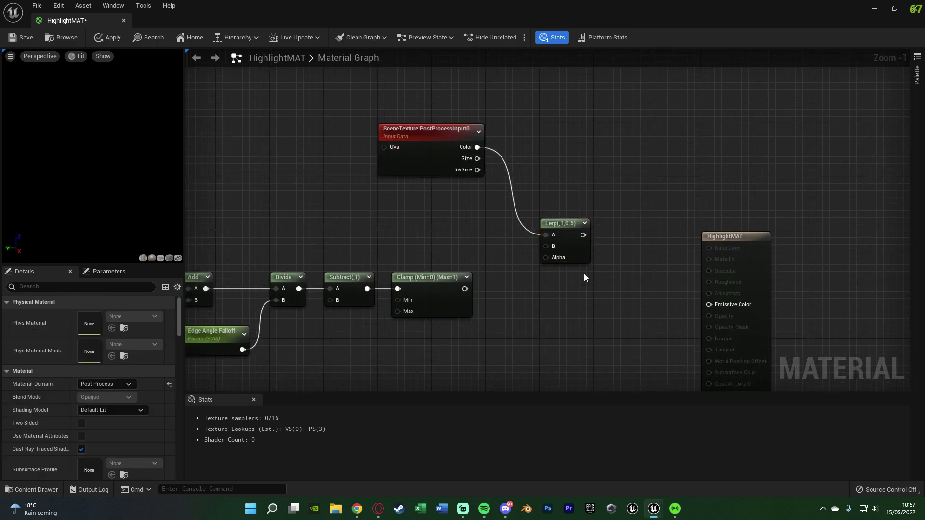
# - Move the PostProcessInput0 node up and add a Constant3Vector below it, coloured yellow (1, 0.936, 0)
pyautogui.moveTo(467, 179); pyautogui.dragTo(468, 115)
pyautogui.click(406, 170)
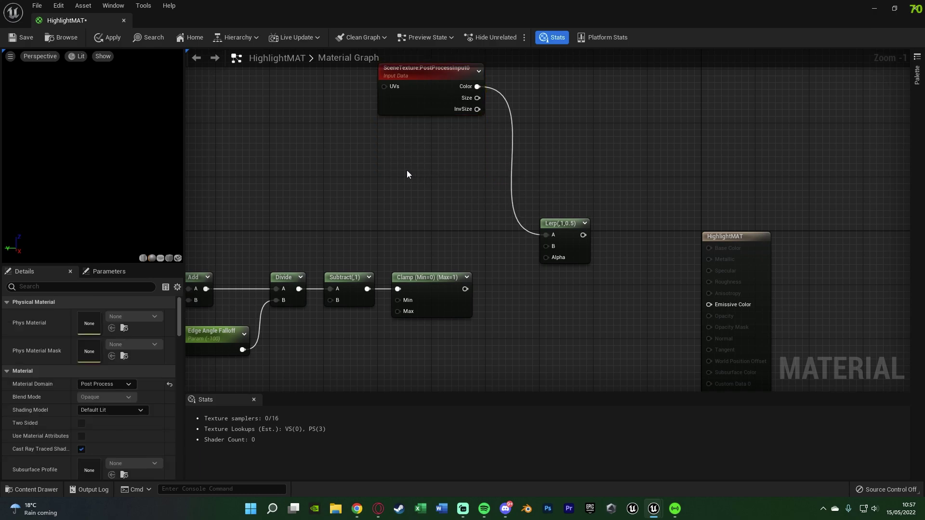
pyautogui.click(380, 160)
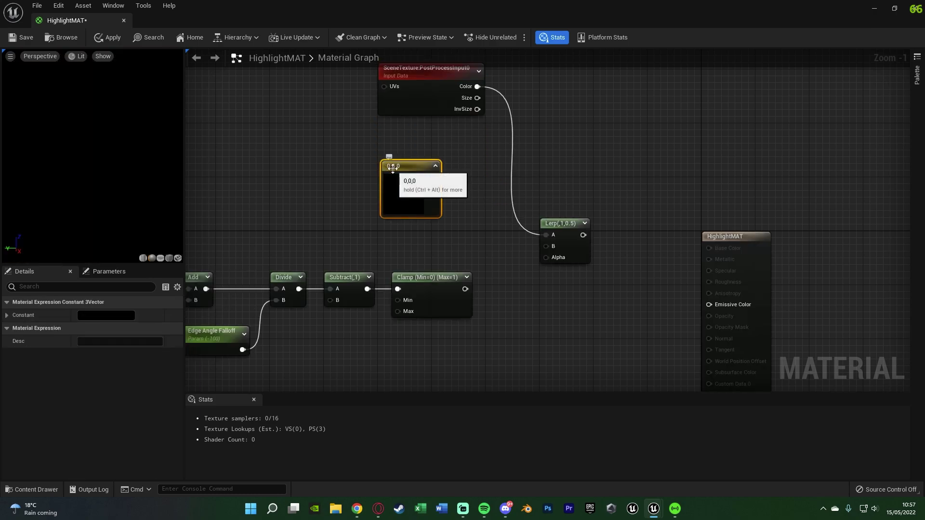
pyautogui.click(104, 316)
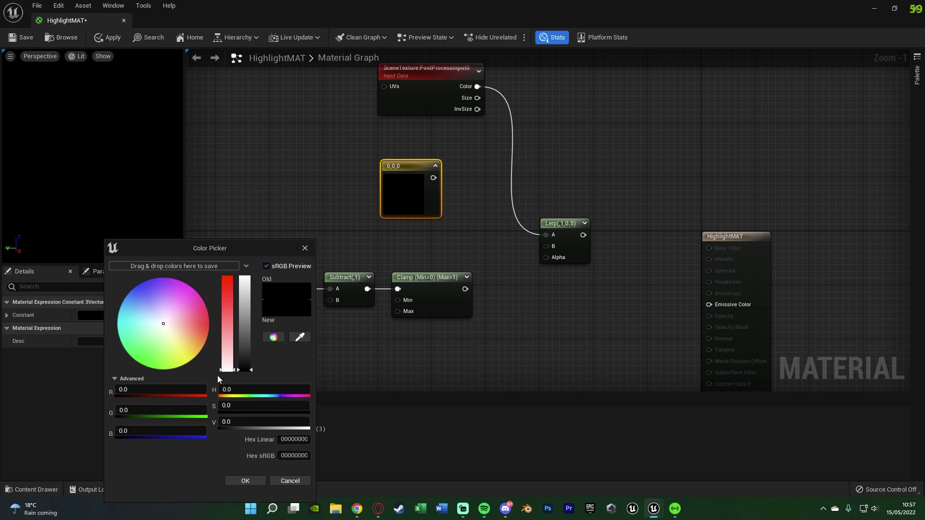
pyautogui.moveTo(175, 348); pyautogui.dragTo(197, 374)
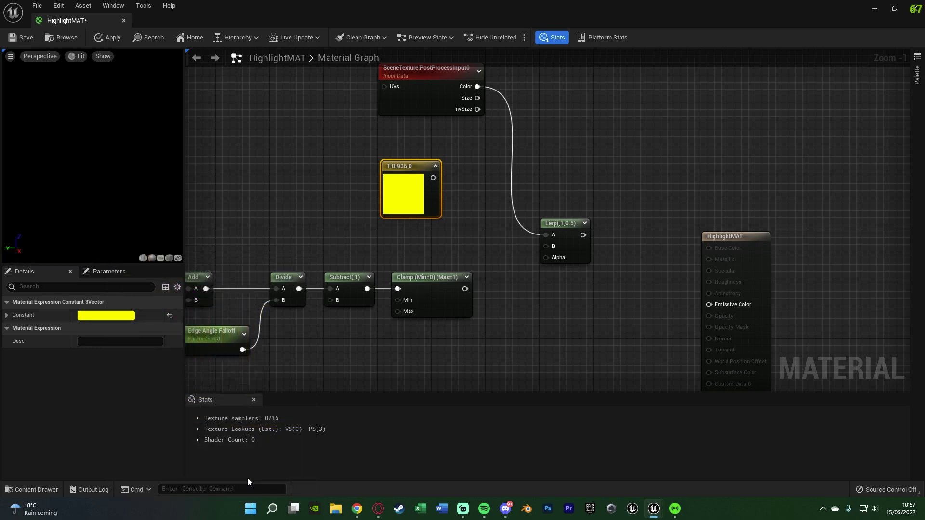
pyautogui.hotkey('ctrl', 'z')
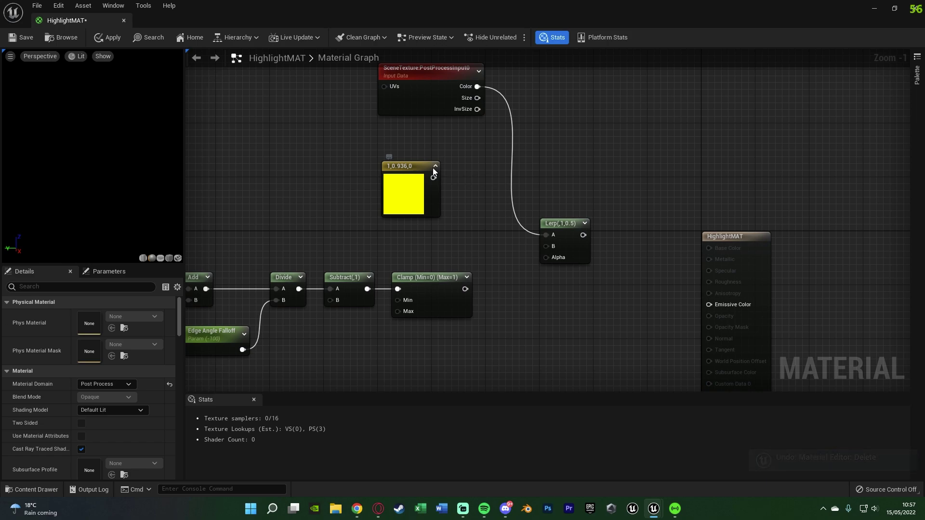
# - Convert the yellow constant to a parameter named Highlight Colour and place it just below the PostProcessInput0 node
pyautogui.rightClick(432, 168)
pyautogui.click(458, 187)
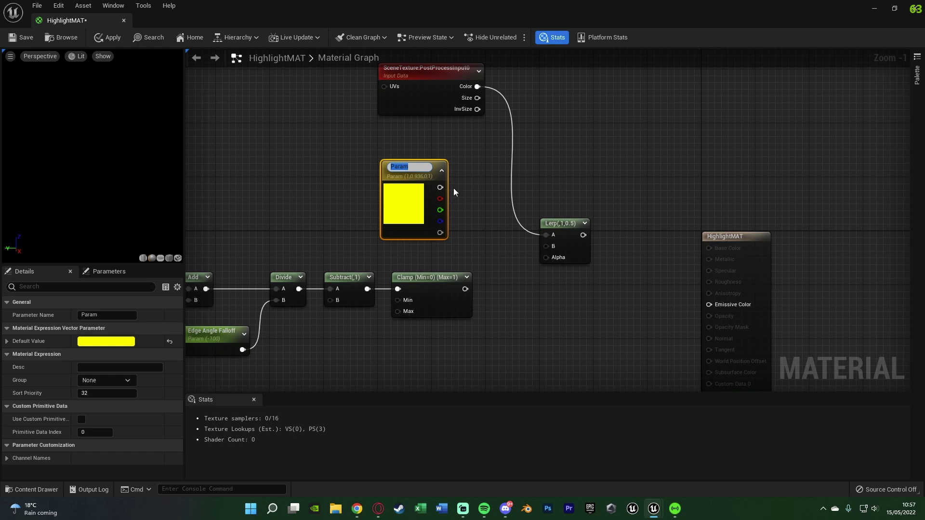
pyautogui.write('Highlight Colour')
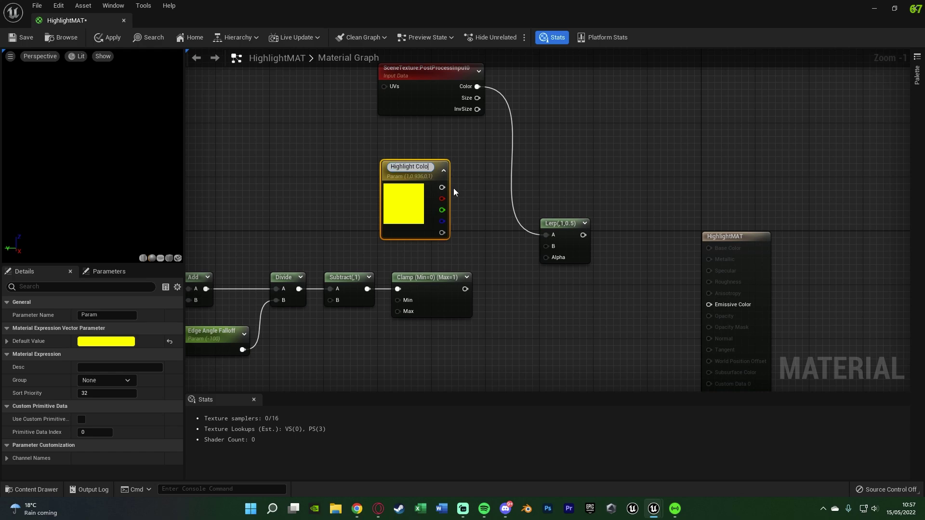
pyautogui.press('Return')
pyautogui.moveTo(420, 191); pyautogui.dragTo(414, 163)
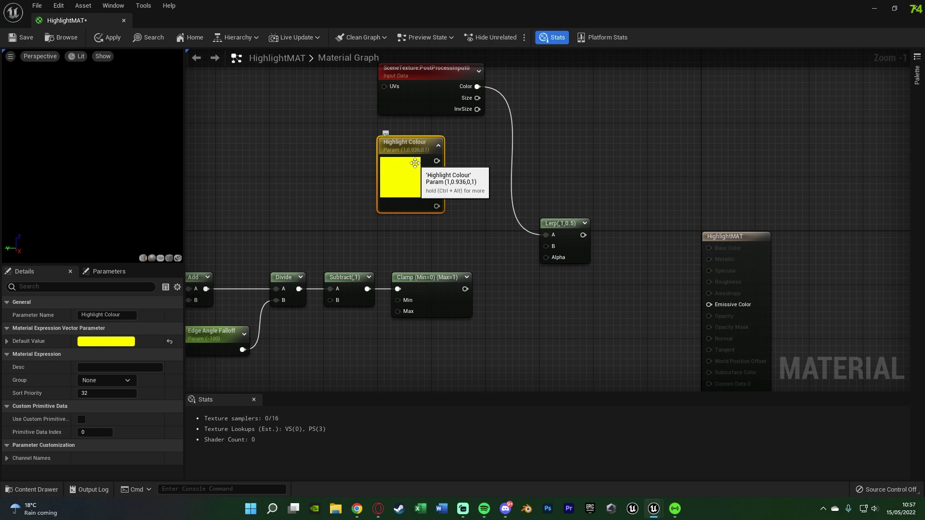
pyautogui.hotkey('ctrl', 'y')
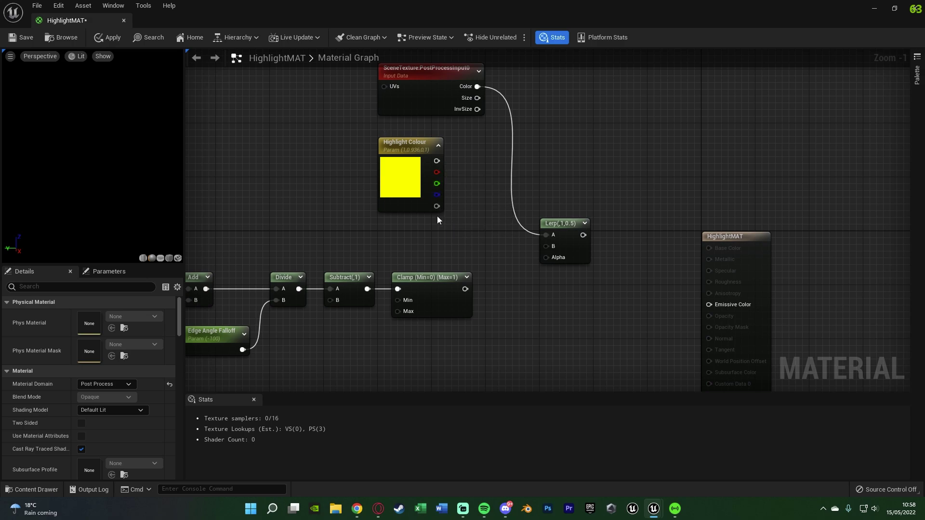
# - Add a MakeFloat4 node and wire Highlight Colour's red, green, blue and alpha outputs to its X, Y, Z and A
pyautogui.moveTo(437, 172); pyautogui.dragTo(461, 177)
pyautogui.write('makefloat')
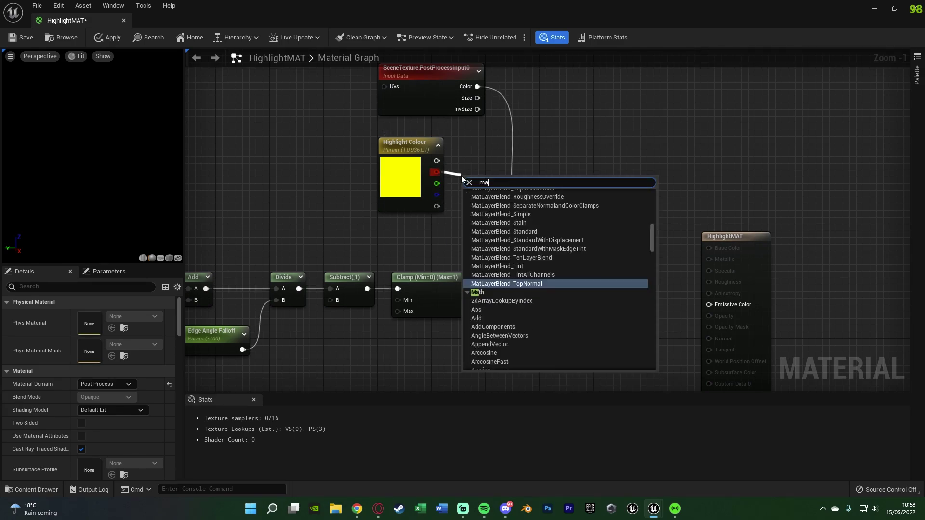
pyautogui.press('Down')
pyautogui.press('Down')
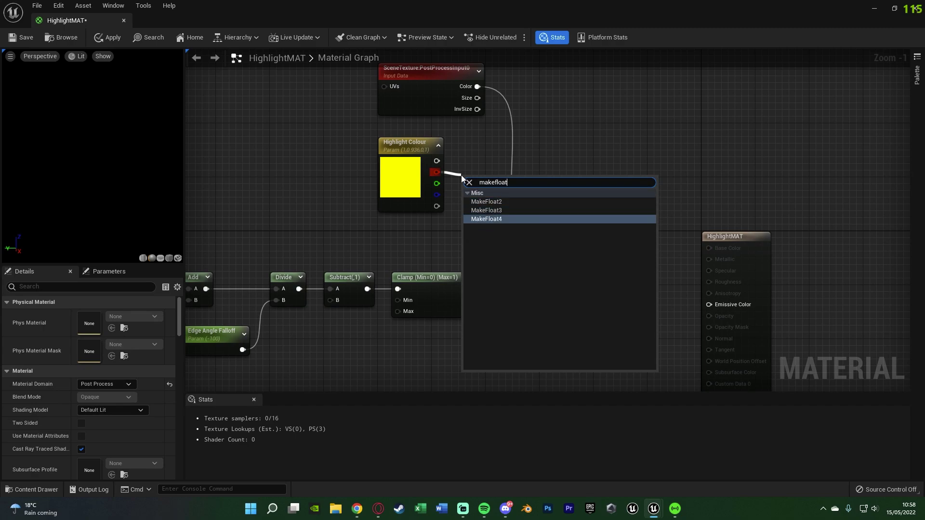
pyautogui.press('Return')
pyautogui.click(482, 150)
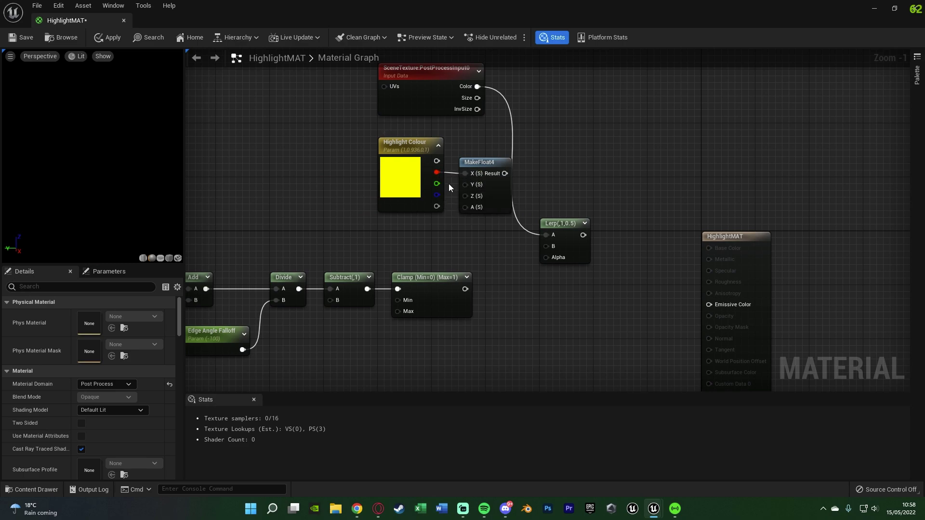
pyautogui.moveTo(435, 183); pyautogui.dragTo(466, 207)
# - Move the Lerp node farther from MakeFloat4 and add a Multiply node carrying the MakeFloat4 result into Lerp input B
pyautogui.scroll(-2, 547, 224)
pyautogui.moveTo(536, 229); pyautogui.dragTo(464, 261, button='right')
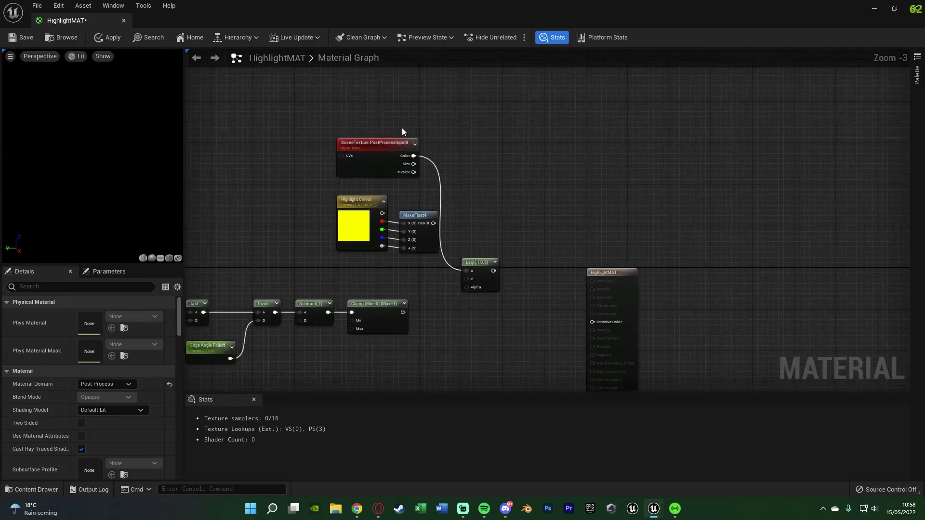
pyautogui.moveTo(399, 124); pyautogui.dragTo(434, 177)
pyautogui.moveTo(480, 202); pyautogui.dragTo(492, 305)
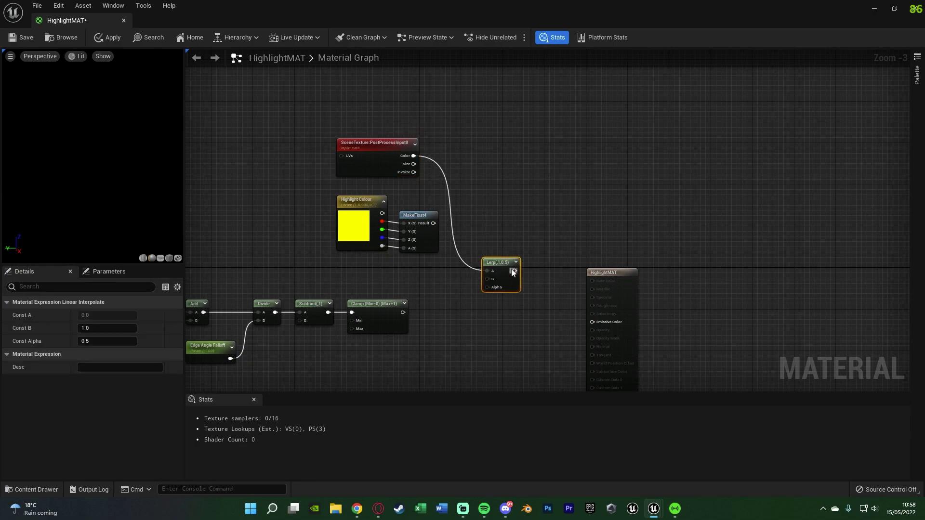
pyautogui.scroll(4, 499, 233)
pyautogui.moveTo(406, 139); pyautogui.dragTo(539, 222)
pyautogui.write('multiply')
pyautogui.press('Return')
pyautogui.scroll(-6, 517, 228)
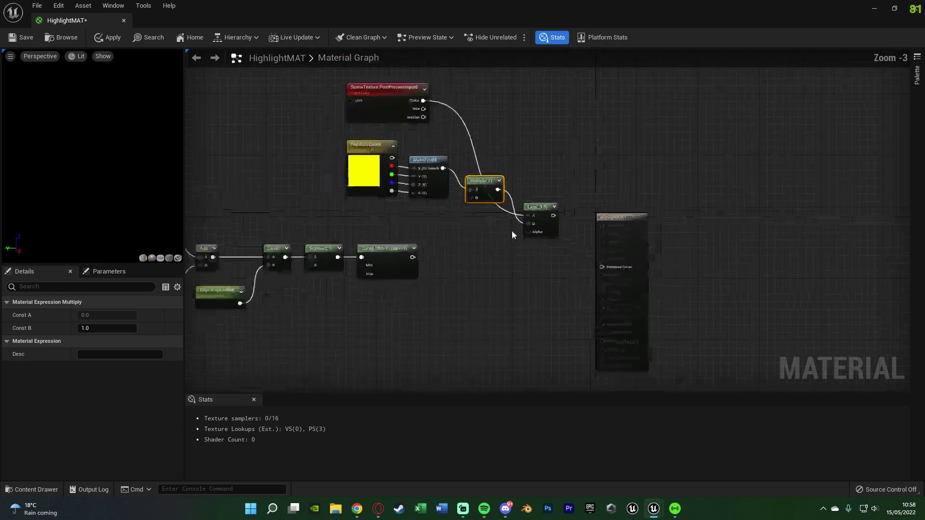
pyautogui.scroll(3, 474, 246)
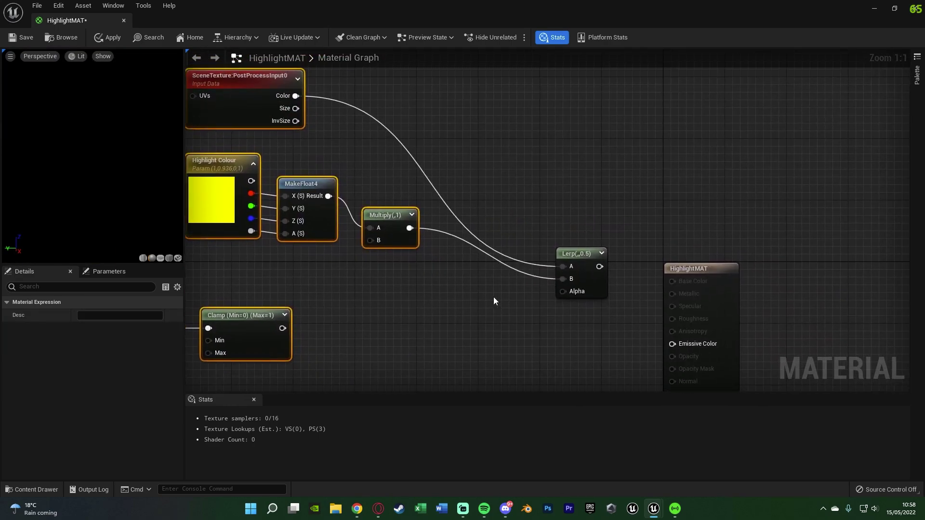
pyautogui.click(493, 301)
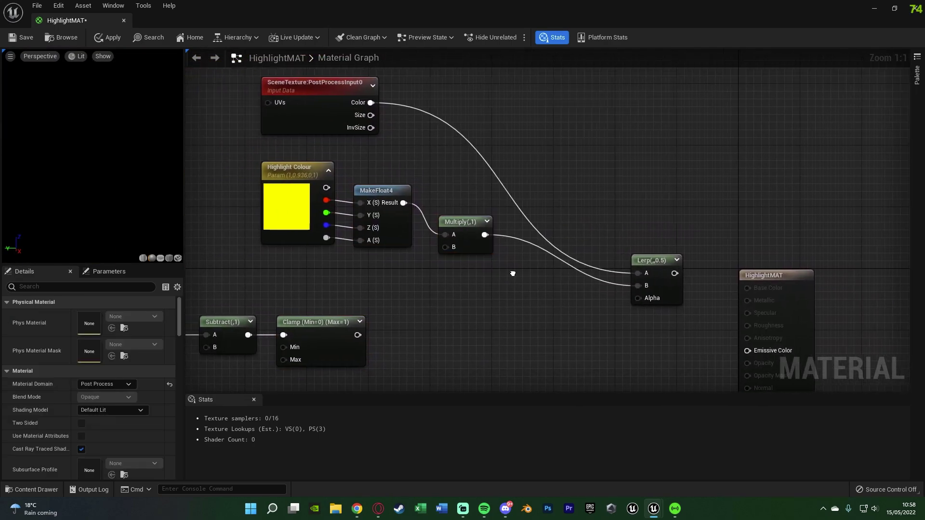
# - Shift the PostProcessInput0, Highlight Colour, MakeFloat4 and Multiply nodes up together, leaving space above the Clamp row
pyautogui.scroll(-2, 494, 301)
pyautogui.click(470, 237)
pyautogui.scroll(1, 475, 242)
pyautogui.moveTo(225, 88); pyautogui.dragTo(501, 268)
pyautogui.press('Up')
pyautogui.press('Up')
pyautogui.press('Up')
pyautogui.press('Up')
pyautogui.press('Up')
pyautogui.click(489, 268)
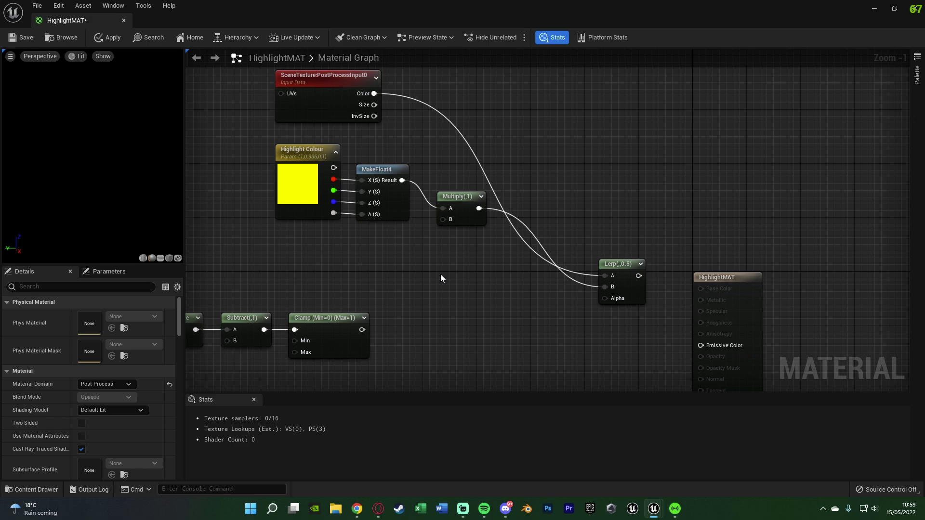
# - Add a scalar parameter named Outline Glow Intensity and place it beneath the Highlight Colour node
pyautogui.click(352, 261)
pyautogui.write('ss')
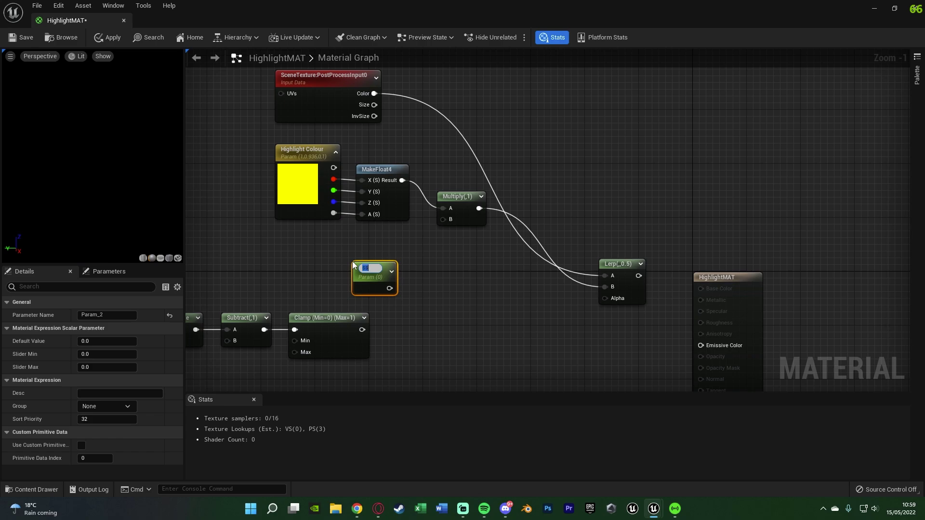
pyautogui.write('utline Glow ')
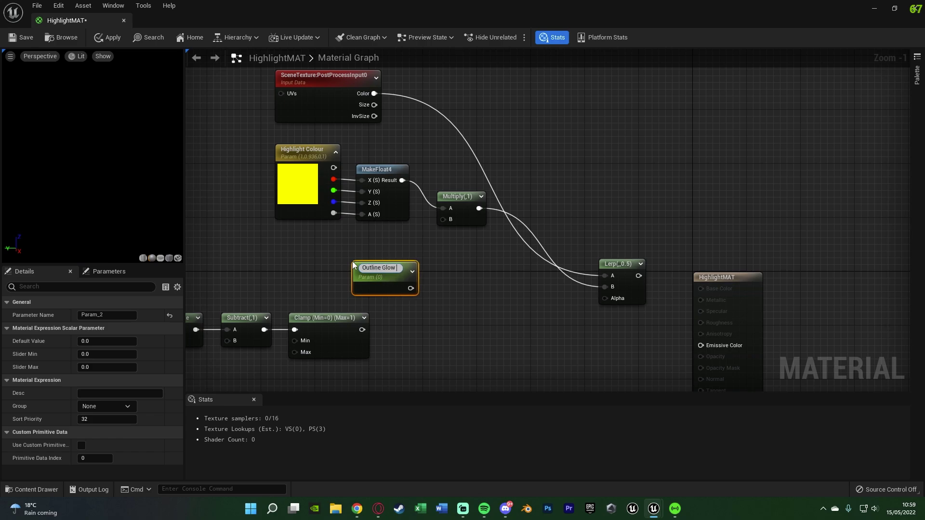
pyautogui.write('Intensity')
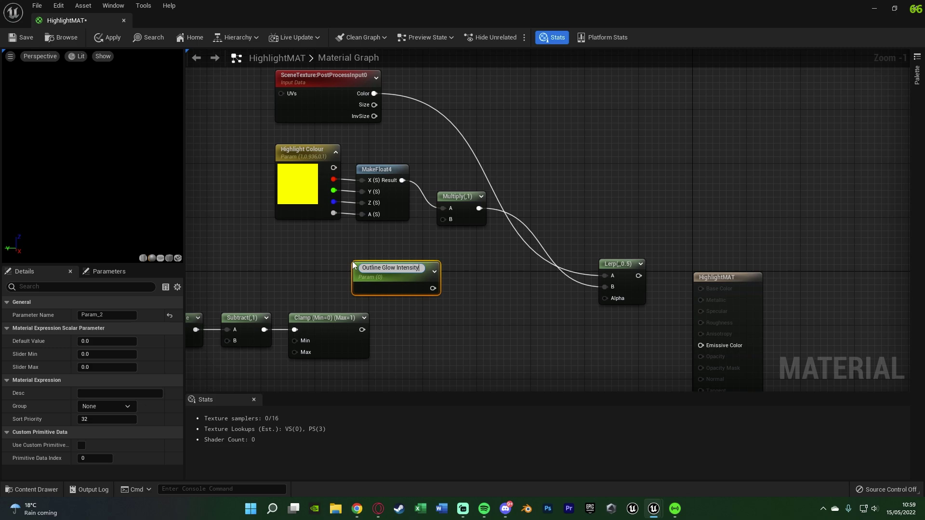
pyautogui.press('Return')
pyautogui.moveTo(364, 272); pyautogui.dragTo(286, 262)
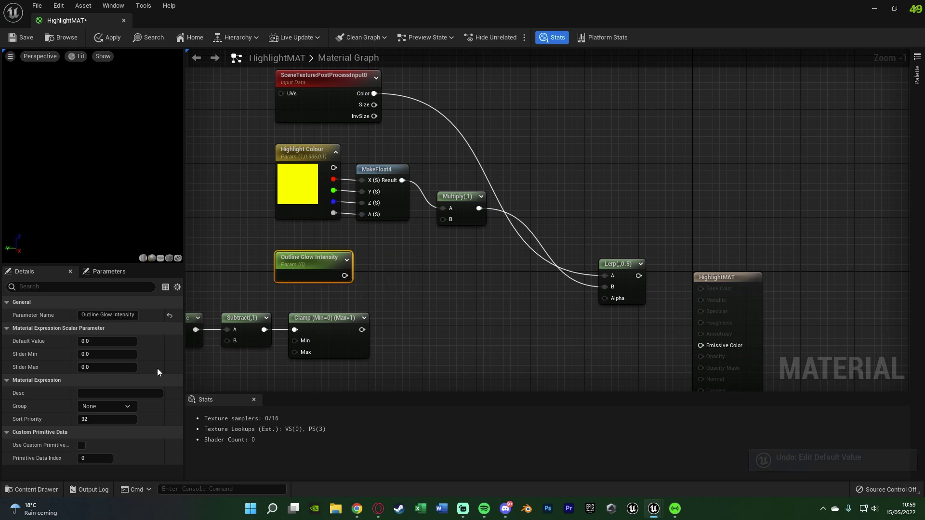
# - Set the default value of Outline Glow Intensity to 0.5
pyautogui.click(125, 341)
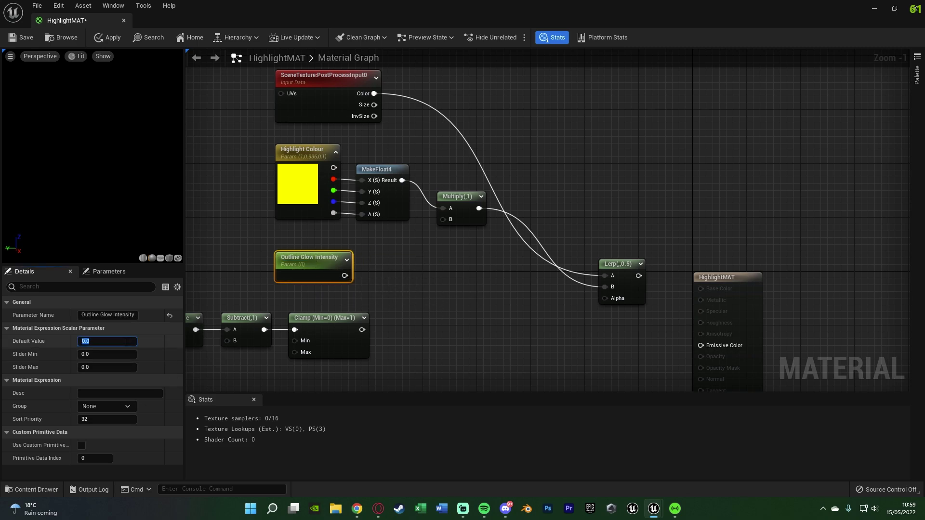
pyautogui.write('0.5')
pyautogui.press('Return')
pyautogui.click(458, 297)
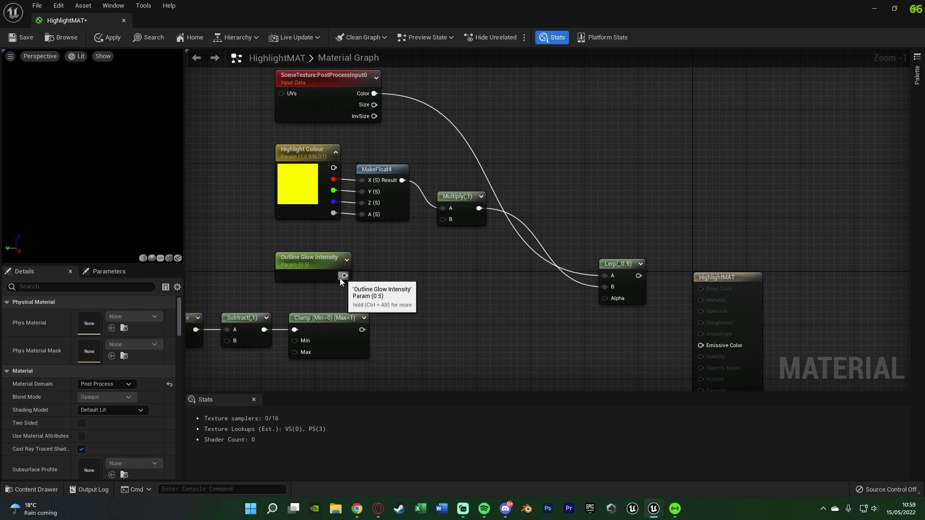
# - Connect Outline Glow Intensity to Multiply input B and tidy the positions of both nodes
pyautogui.moveTo(343, 276)
pyautogui.mouseDown()
pyautogui.moveTo(454, 221)
pyautogui.moveTo(343, 276)
pyautogui.mouseUp()
pyautogui.moveTo(315, 268); pyautogui.dragTo(372, 255)
pyautogui.moveTo(466, 220); pyautogui.dragTo(465, 226)
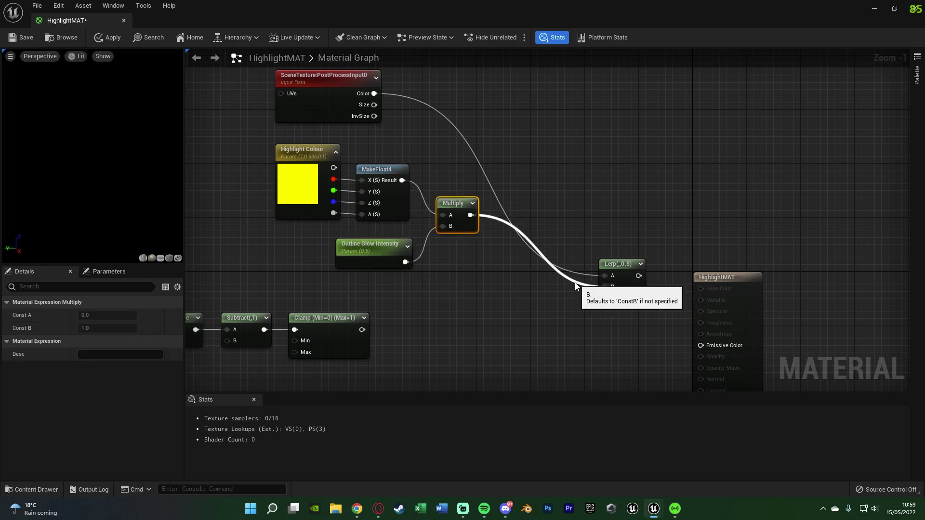
# - Connect the Clamp output to the Lerp's Alpha and the Lerp output to HighlightMAT's Emissive Color
pyautogui.moveTo(560, 285); pyautogui.dragTo(466, 280, button='right')
pyautogui.moveTo(460, 328); pyautogui.dragTo(559, 293, button='right')
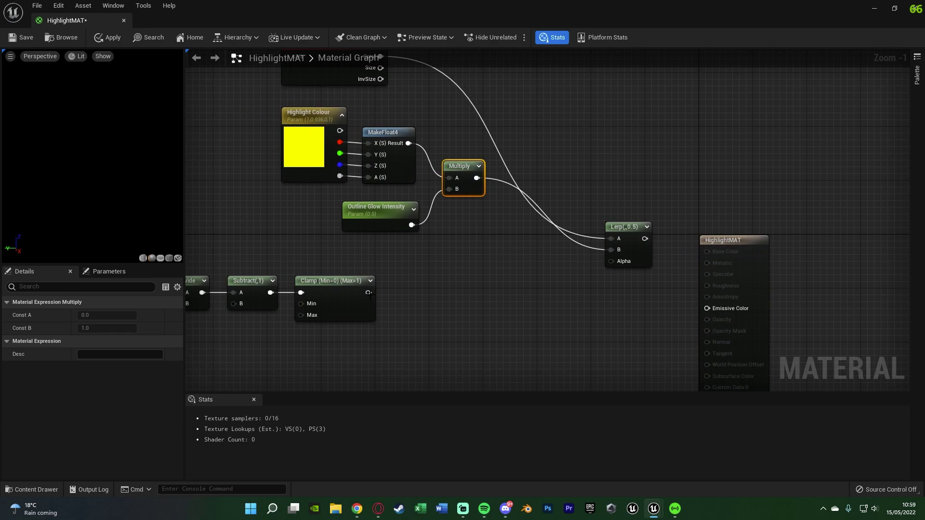
pyautogui.moveTo(369, 292); pyautogui.dragTo(611, 261)
pyautogui.scroll(-2, 509, 263)
pyautogui.moveTo(317, 85); pyautogui.dragTo(392, 218)
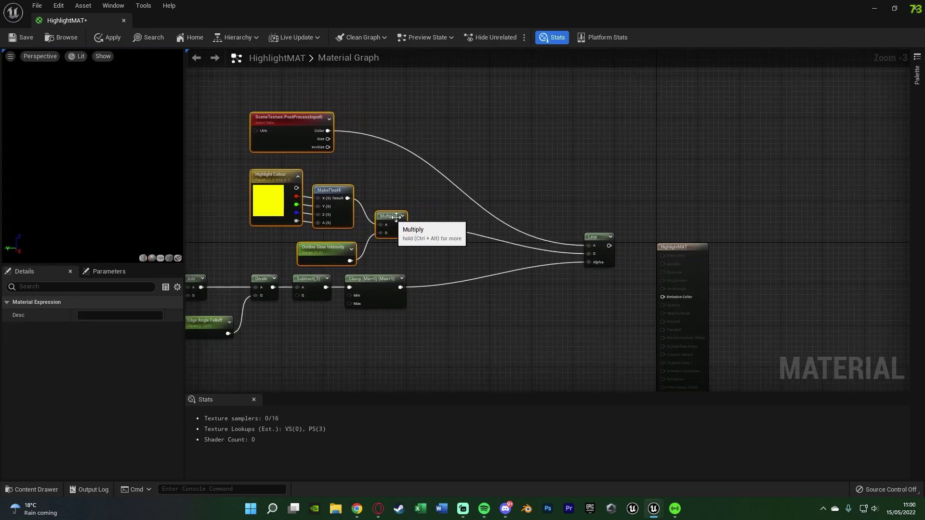
pyautogui.moveTo(590, 238); pyautogui.dragTo(670, 301)
pyautogui.scroll(-5, 519, 259)
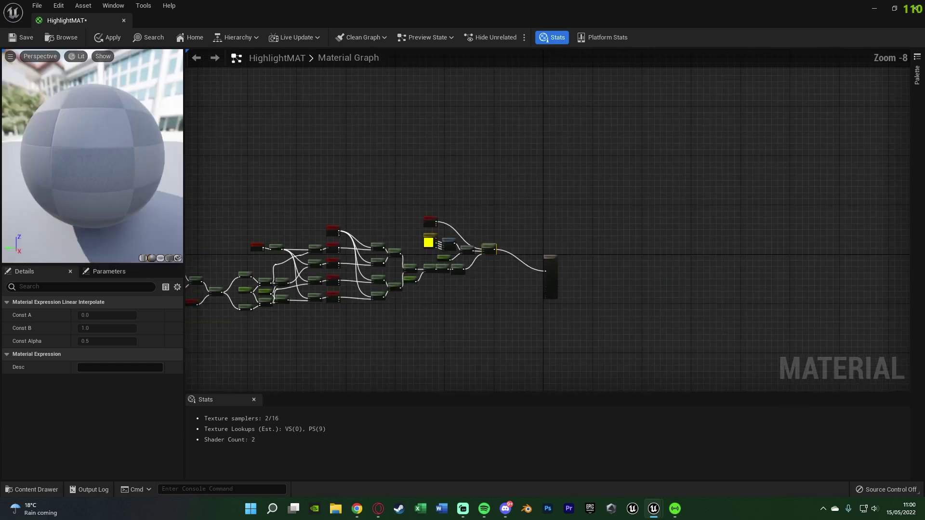
# - Select the whole node network and move it close to the HighlightMAT output node
pyautogui.moveTo(245, 153); pyautogui.dragTo(592, 320)
pyautogui.scroll(5, 458, 172)
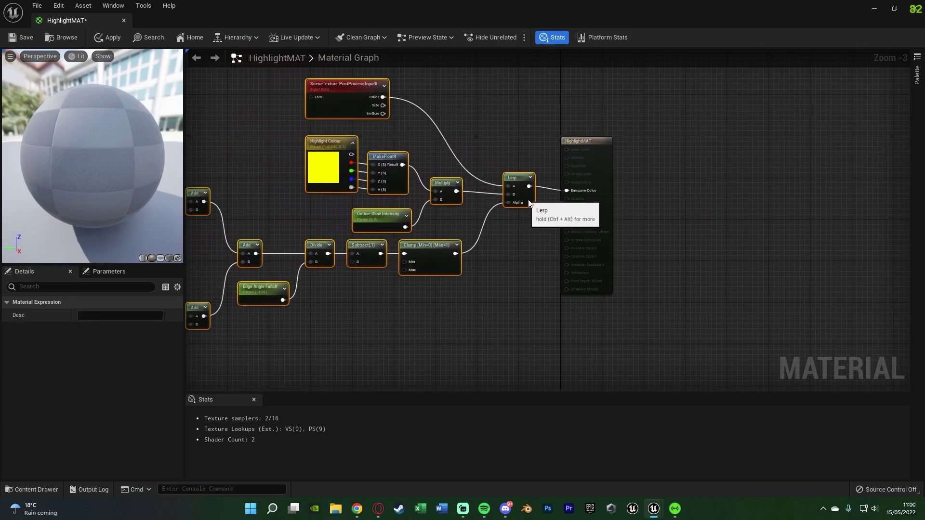
pyautogui.click(553, 283)
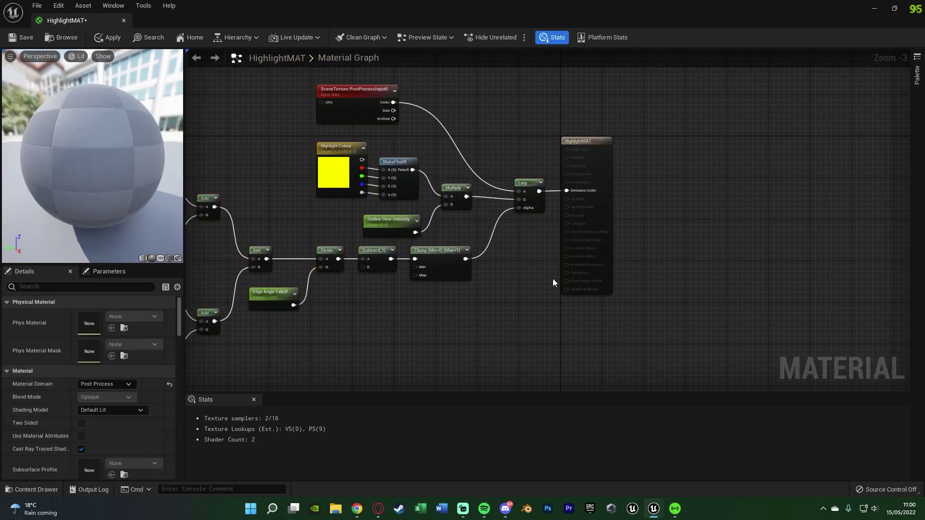
# - Apply the changes to HighlightMAT and save the material
pyautogui.moveTo(553, 280); pyautogui.dragTo(487, 309, button='right')
pyautogui.scroll(1, 311, 154)
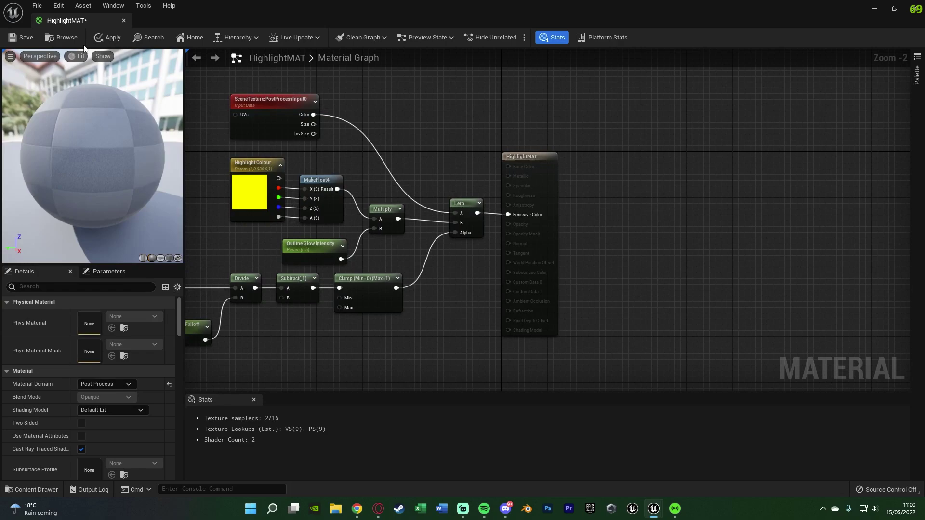
pyautogui.click(110, 43)
pyautogui.click(21, 37)
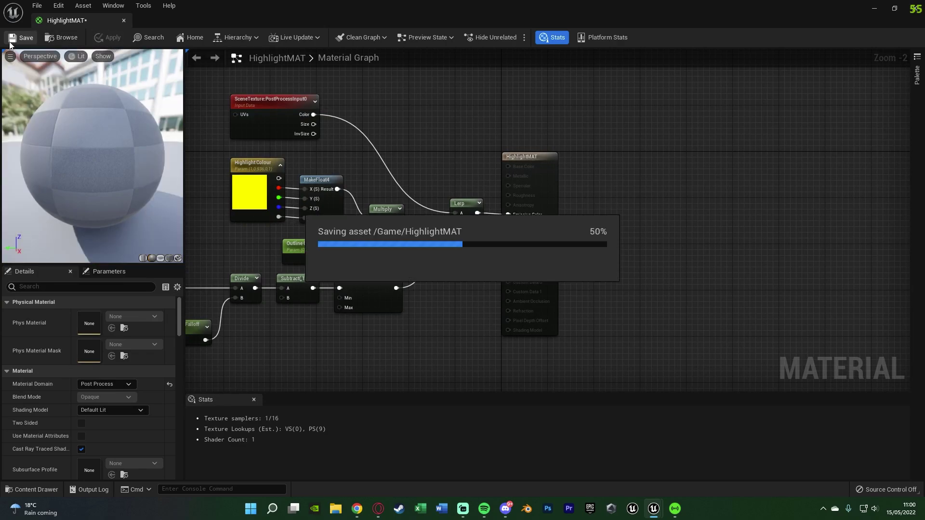
# - Look over the finished HighlightMAT graph and switch back to the ThirdPersonMap level editor
pyautogui.scroll(-3, 354, 271)
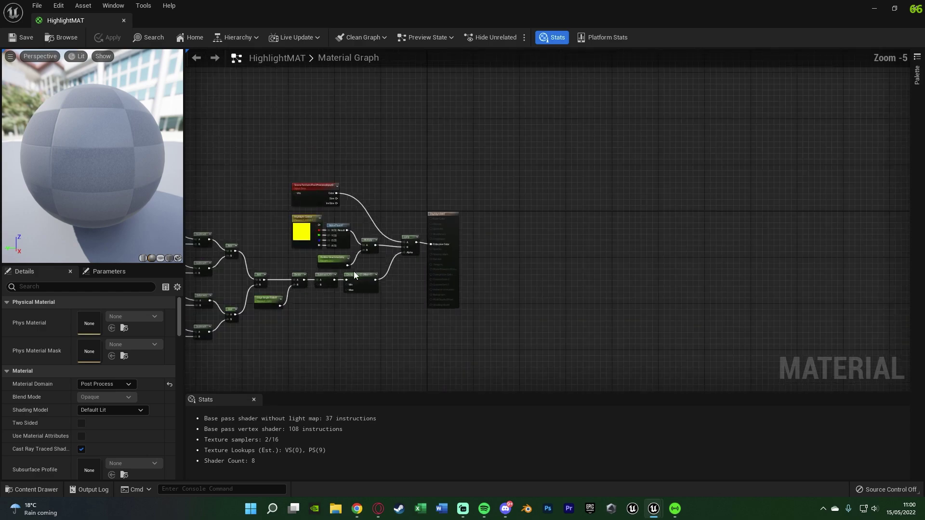
pyautogui.moveTo(354, 270); pyautogui.dragTo(688, 248, button='right')
pyautogui.scroll(2, 530, 256)
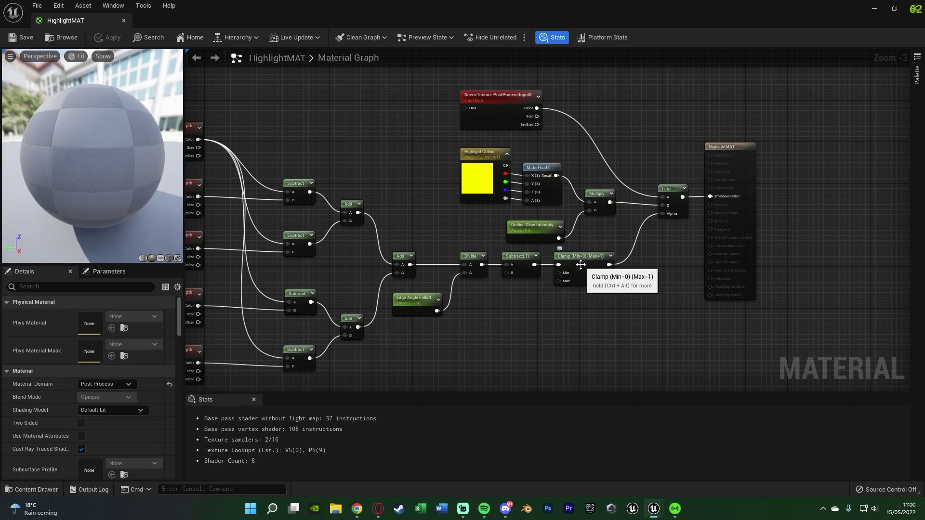
pyautogui.click(875, 9)
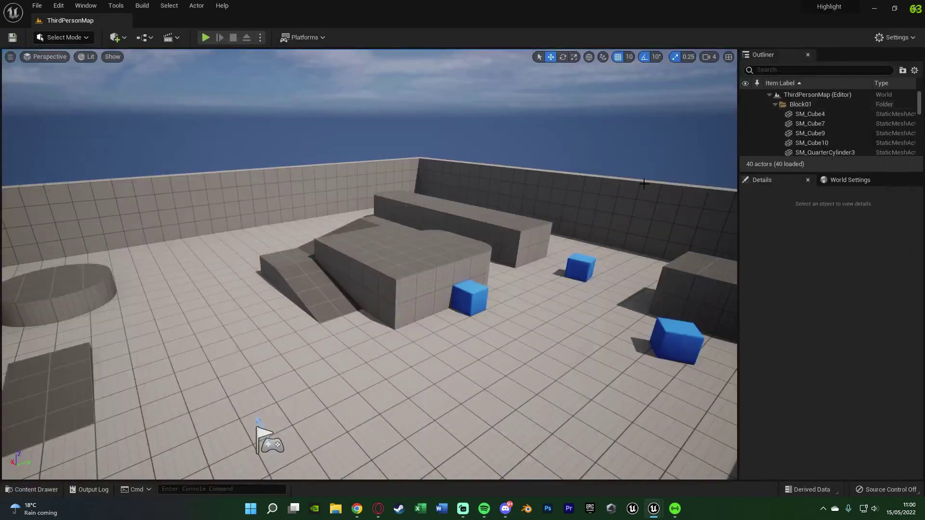
# - Place a PostProcessVolume on the open floor between the blue cubes in the level
pyautogui.press('w')
pyautogui.moveTo(568, 209); pyautogui.dragTo(489, 265, button='right')
pyautogui.press('w')
pyautogui.press('s')
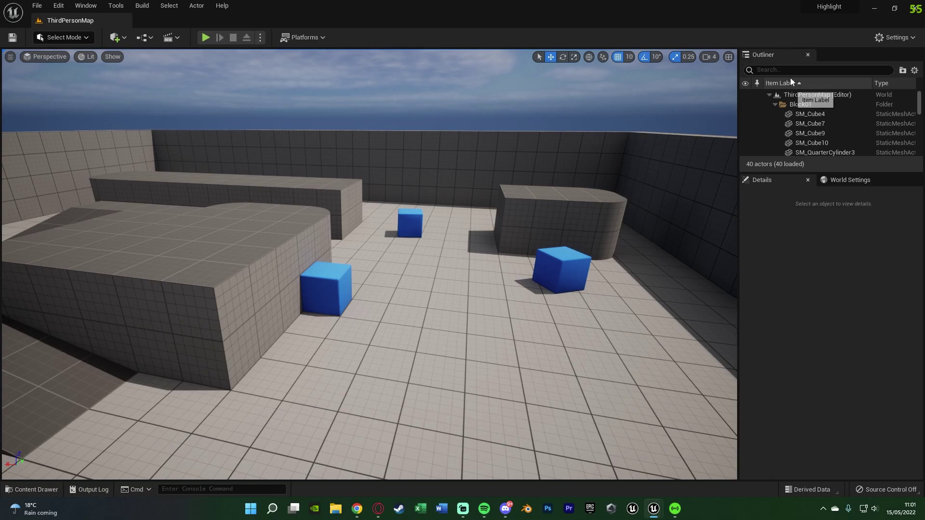
pyautogui.click(118, 38)
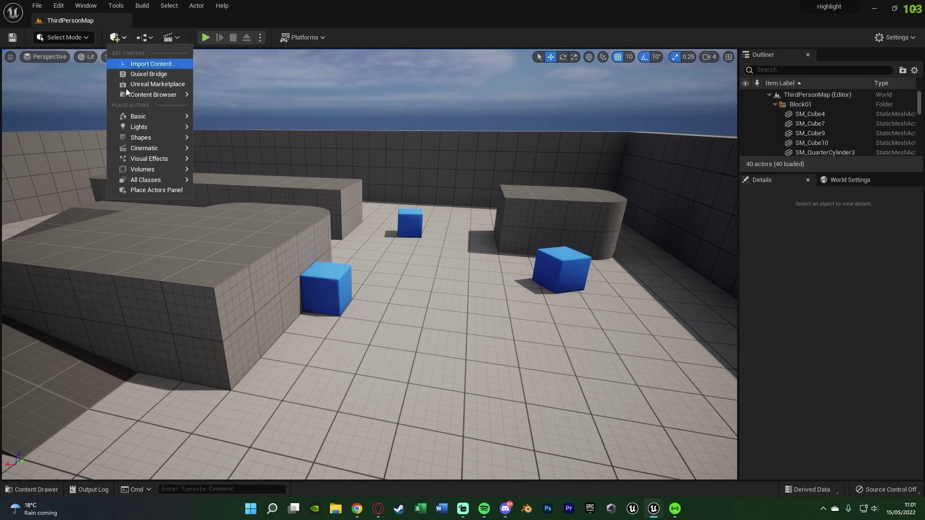
pyautogui.moveTo(157, 170)
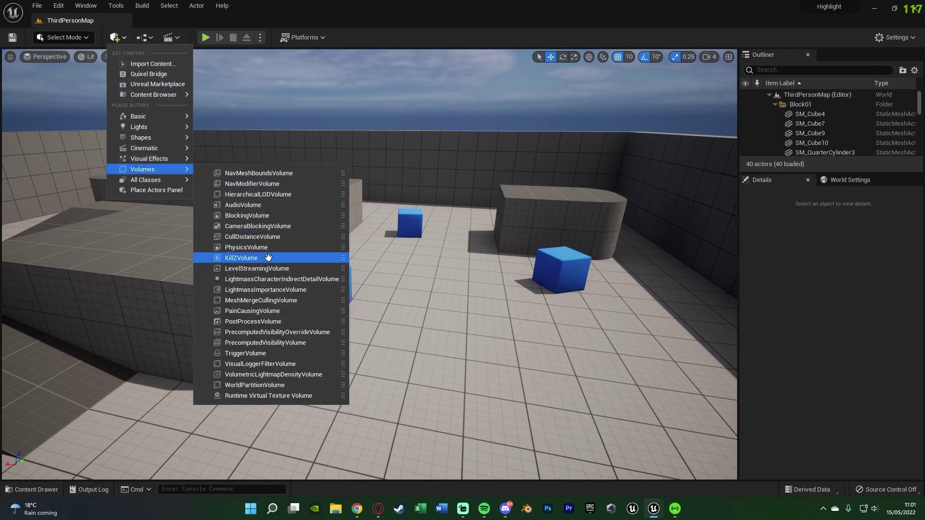
pyautogui.click(264, 324)
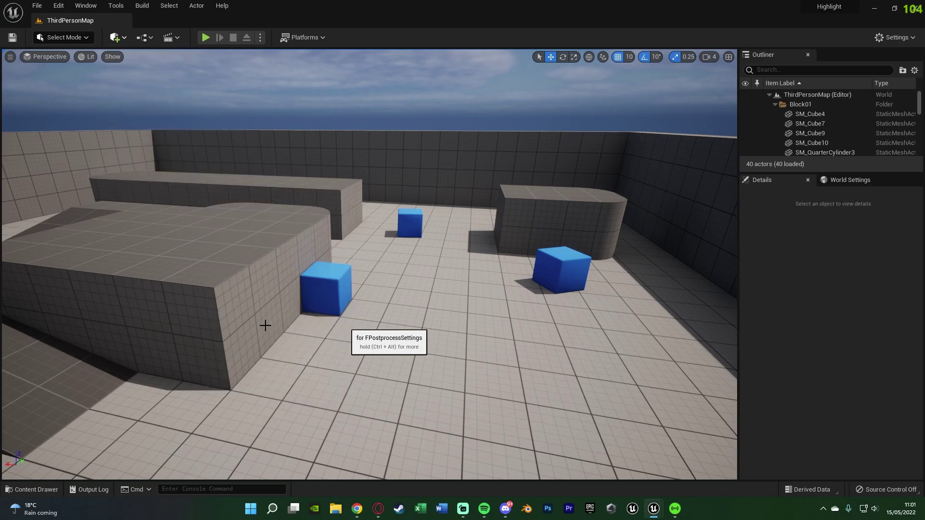
pyautogui.moveTo(364, 256); pyautogui.dragTo(444, 291)
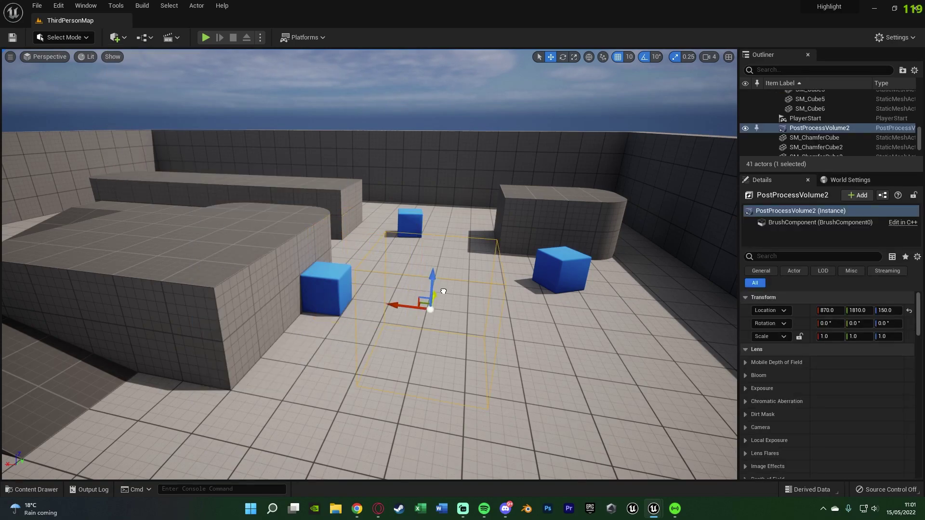
# - Add one element to the volume's Post Process Materials array and make it an Asset reference
pyautogui.click(767, 256)
pyautogui.write('mater')
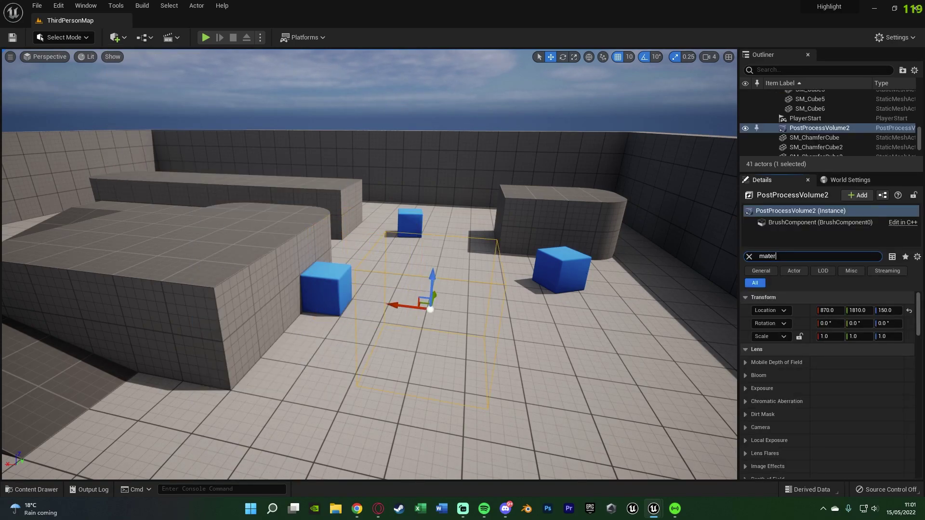
pyautogui.write('i')
pyautogui.click(780, 311)
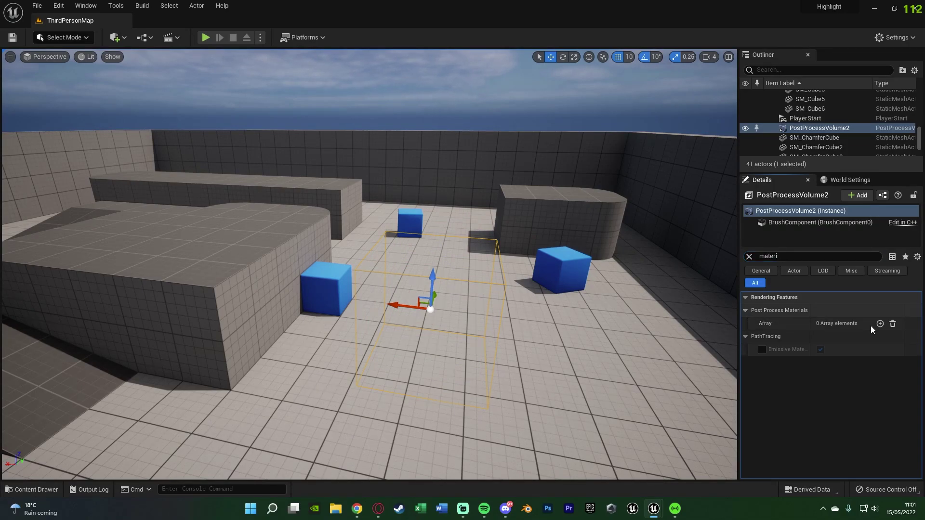
pyautogui.click(880, 324)
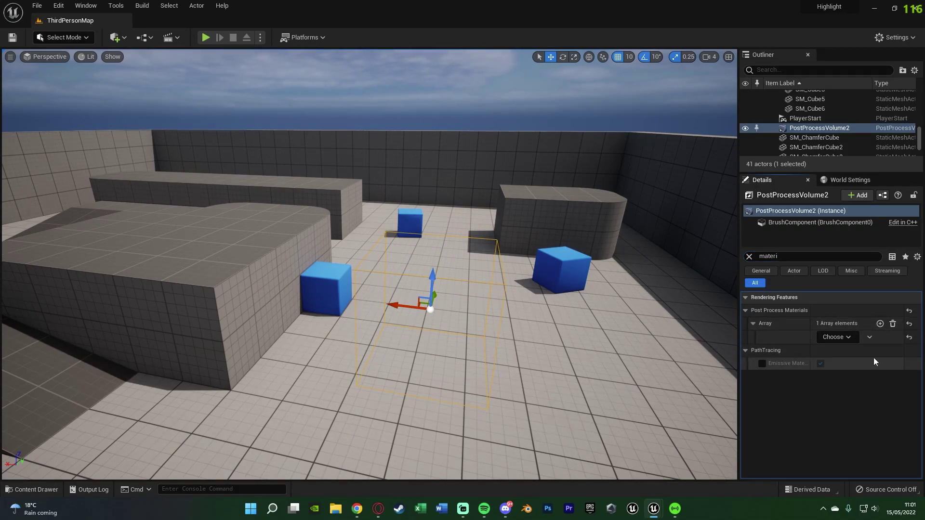
pyautogui.click(851, 339)
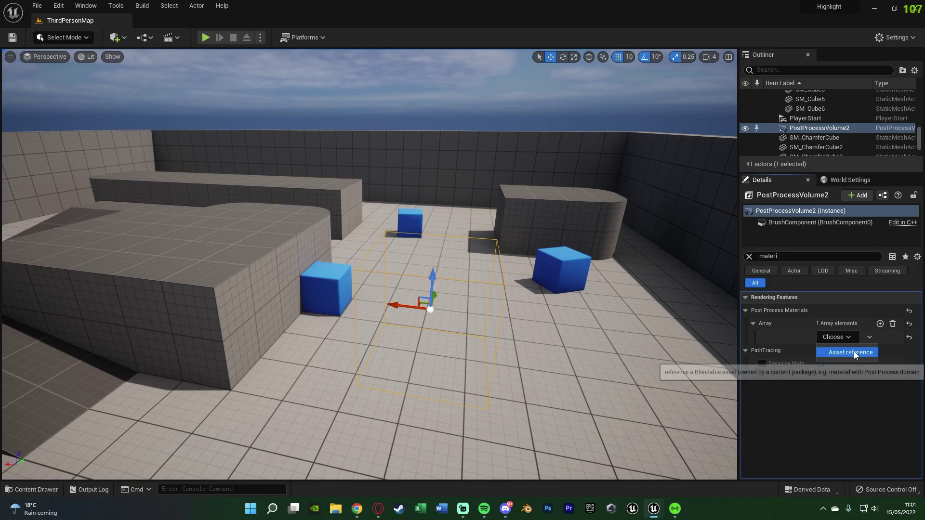
pyautogui.click(853, 351)
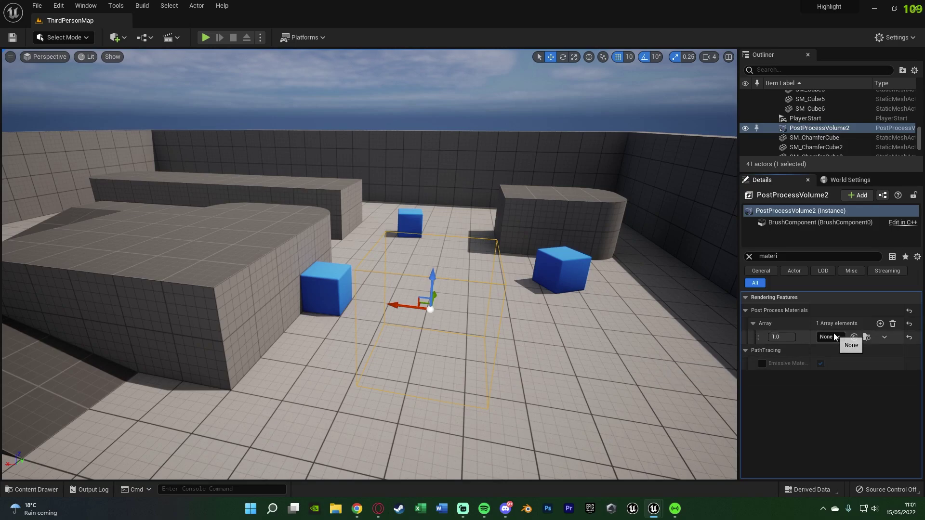
# - Assign HighlightMAT to the new Post Process Materials array element
pyautogui.click(839, 337)
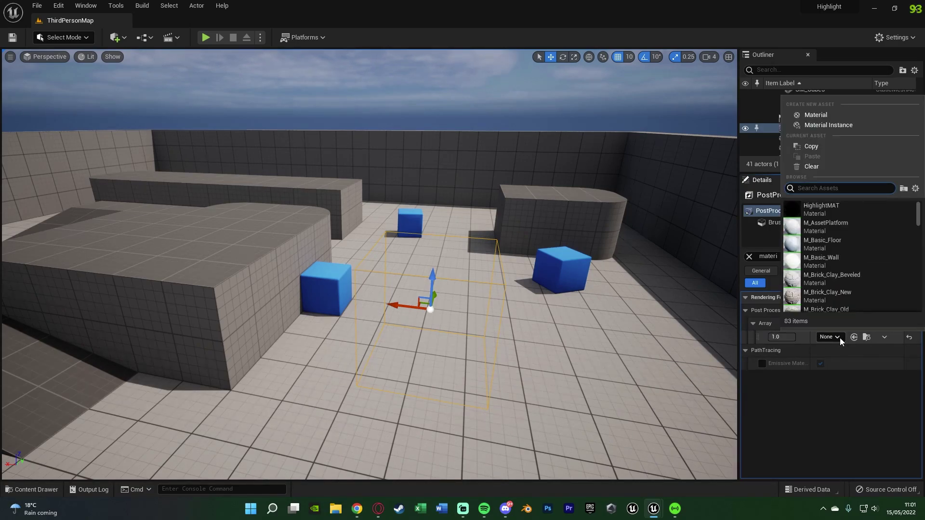
pyautogui.write('high')
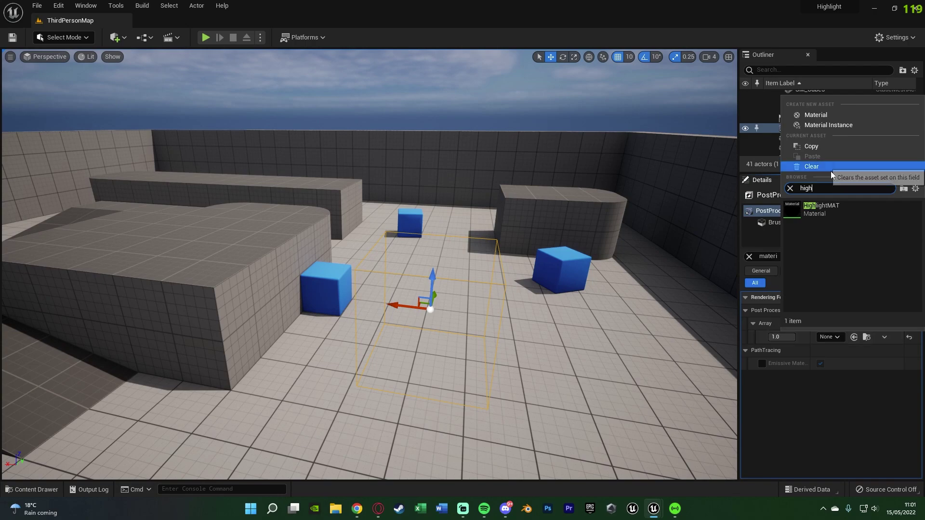
pyautogui.click(842, 213)
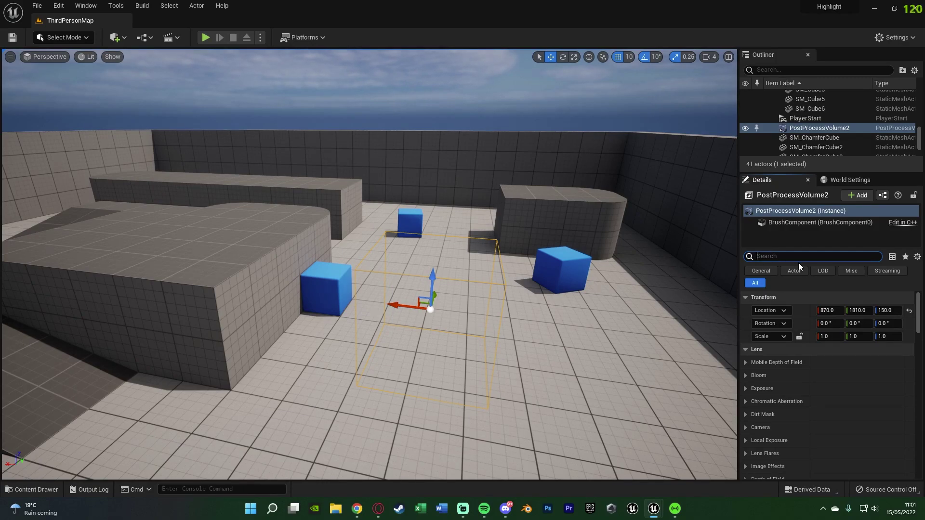
# - Try Infinite Extent (Unbound) on the post process volume and switch it back off
pyautogui.write('unb')
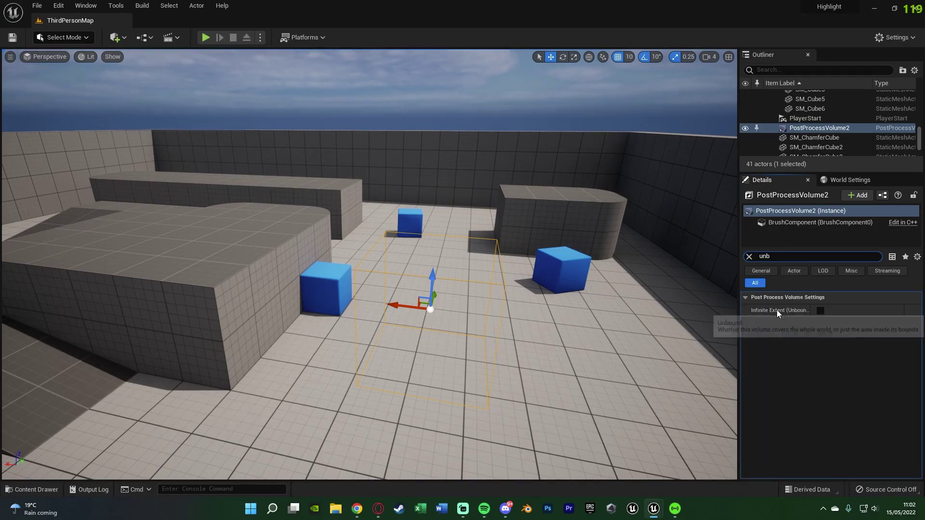
pyautogui.click(820, 311)
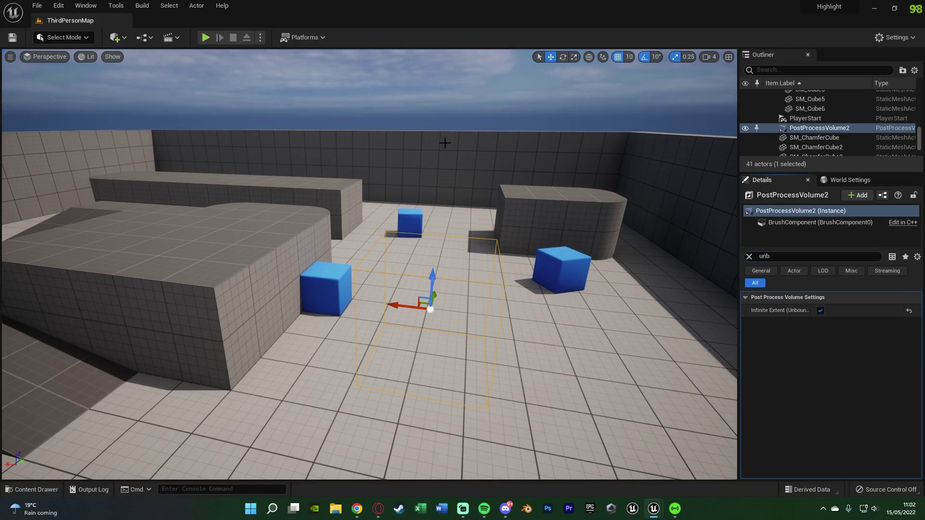
pyautogui.moveTo(443, 142); pyautogui.dragTo(424, 127, button='right')
pyautogui.press('s')
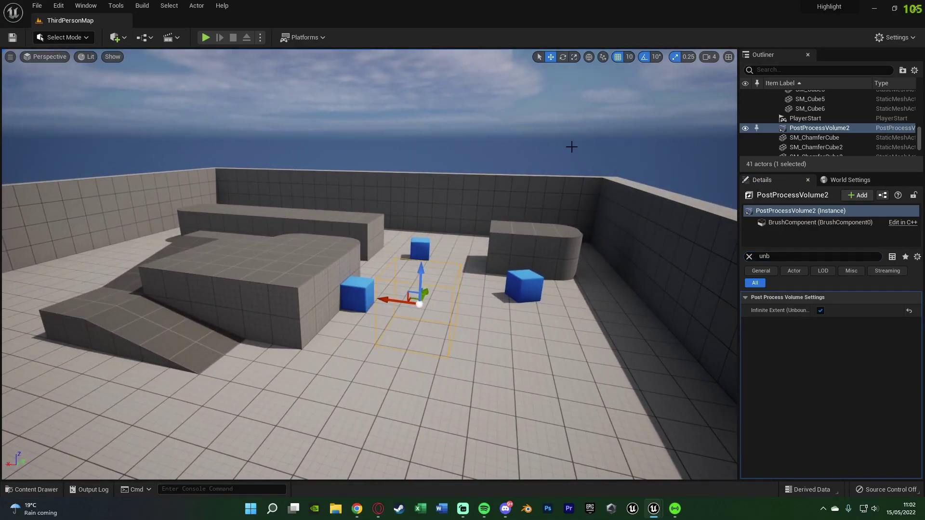
pyautogui.scroll(5, 571, 147)
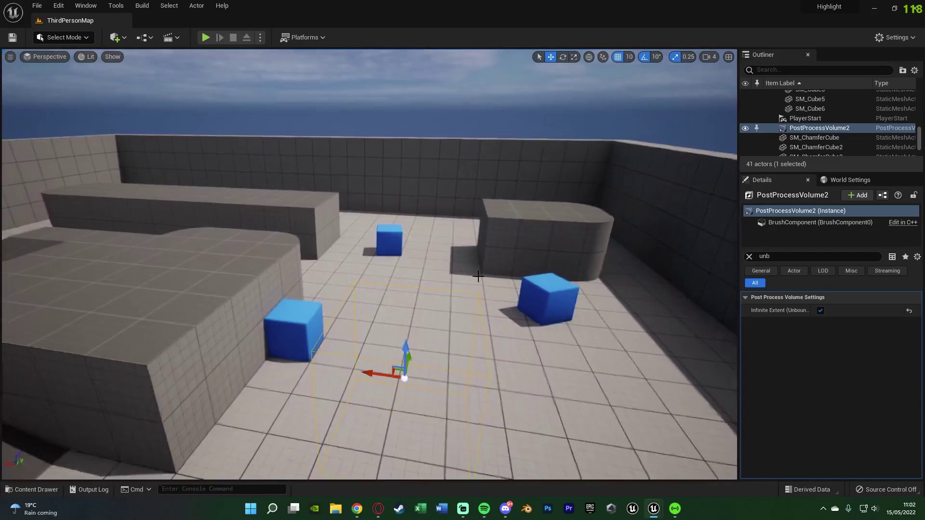
pyautogui.click(820, 311)
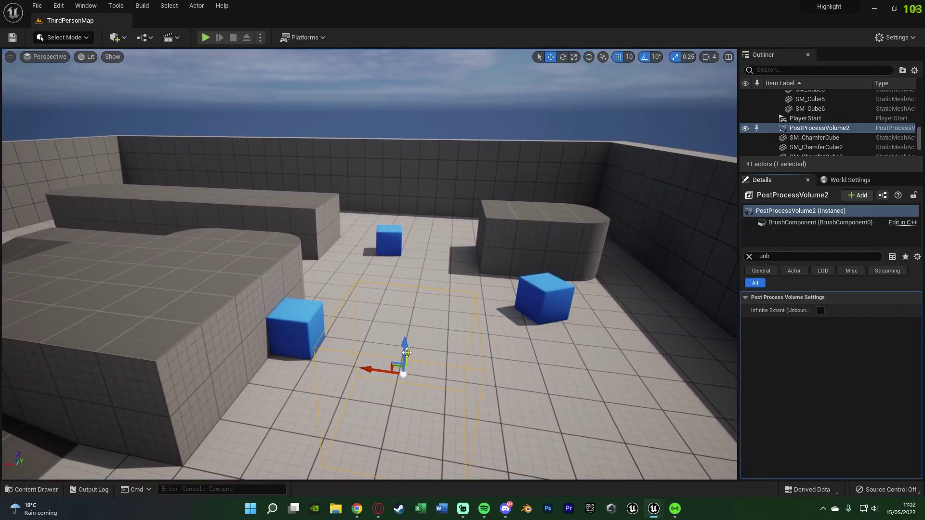
# - Move the post process volume to about X 560, Y 2320, Z 80 so it encloses the blue cube near the curved block, and deselect it
pyautogui.moveTo(407, 356); pyautogui.dragTo(487, 275)
pyautogui.moveTo(410, 273); pyautogui.dragTo(541, 286)
pyautogui.moveTo(541, 287); pyautogui.dragTo(631, 293, button='right')
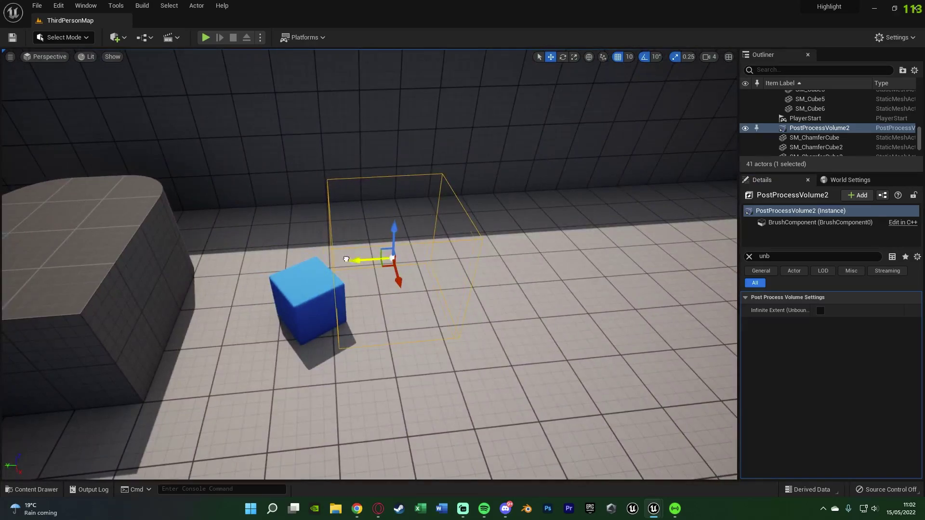
pyautogui.moveTo(348, 260); pyautogui.dragTo(269, 263)
pyautogui.moveTo(312, 285)
pyautogui.mouseDown()
pyautogui.moveTo(316, 312)
pyautogui.moveTo(314, 295)
pyautogui.mouseUp()
pyautogui.moveTo(314, 295); pyautogui.dragTo(120, 357, button='right')
pyautogui.moveTo(317, 213); pyautogui.dragTo(351, 215)
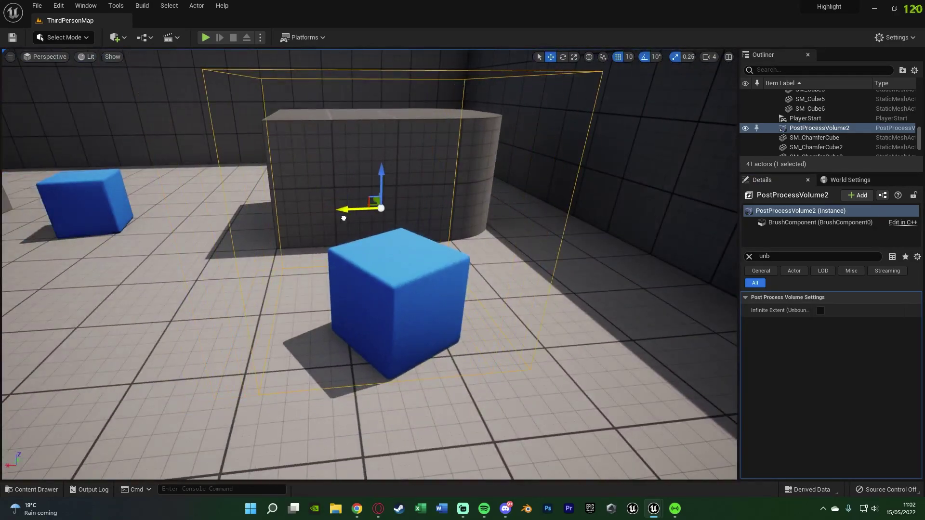
pyautogui.moveTo(381, 177); pyautogui.dragTo(392, 250)
pyautogui.press('s')
pyautogui.press('Escape')
pyautogui.moveTo(503, 263)
pyautogui.mouseDown(button='right')
pyautogui.moveTo(504, 235)
pyautogui.moveTo(479, 263)
pyautogui.moveTo(504, 264)
pyautogui.mouseUp(button='right')
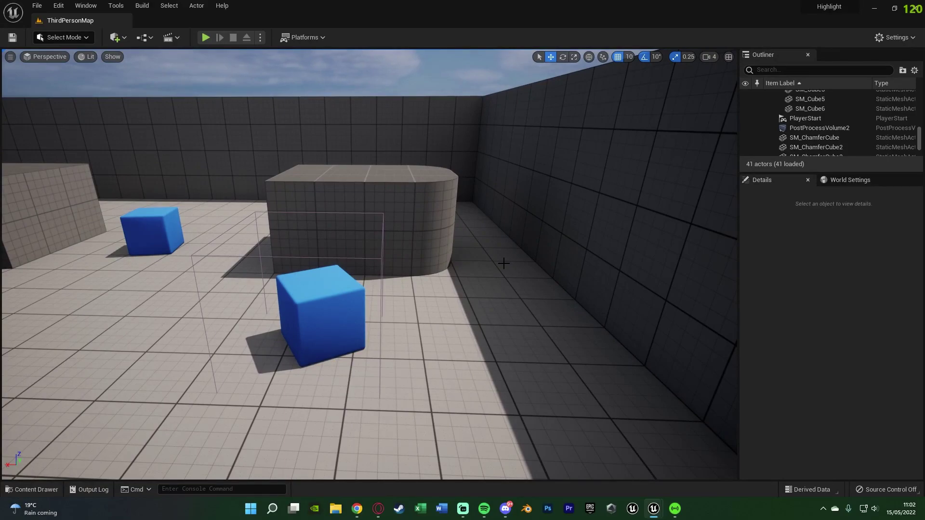
# - Enable Render CustomDepth on the blue cube inside the volume and clear the property search
pyautogui.click(310, 336)
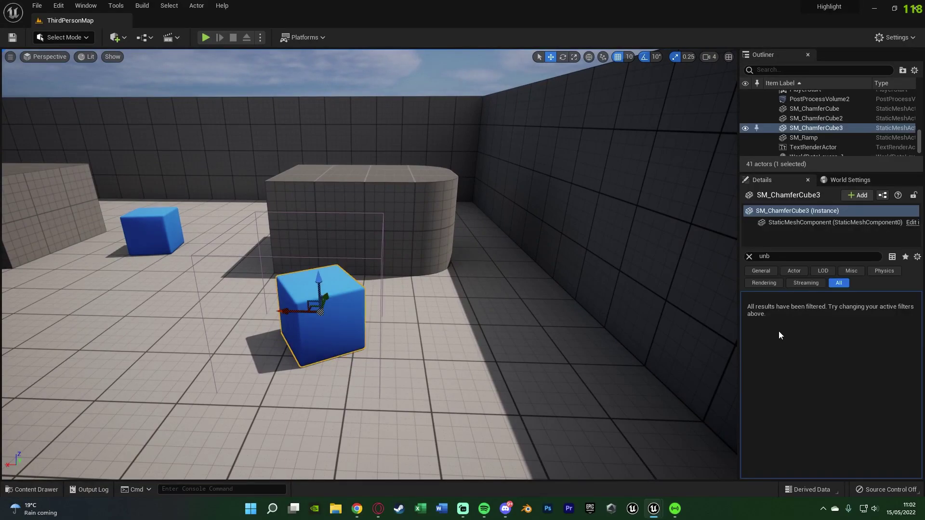
pyautogui.click(776, 255)
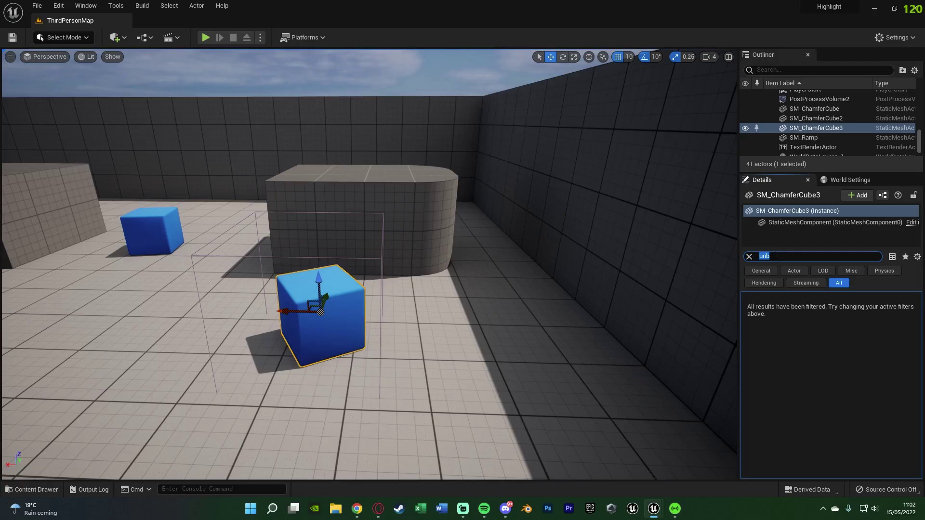
pyautogui.press('BackSpace')
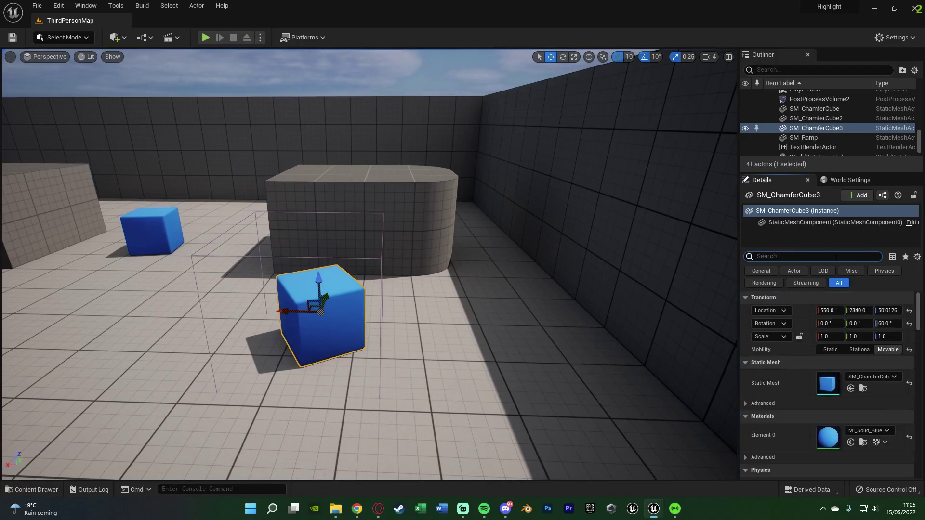
pyautogui.write('render cust')
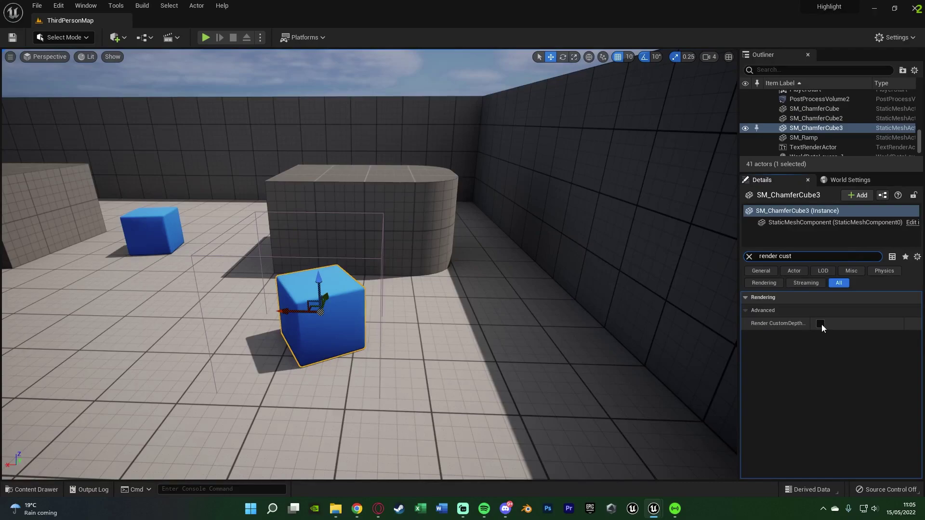
pyautogui.click(820, 323)
pyautogui.click(749, 256)
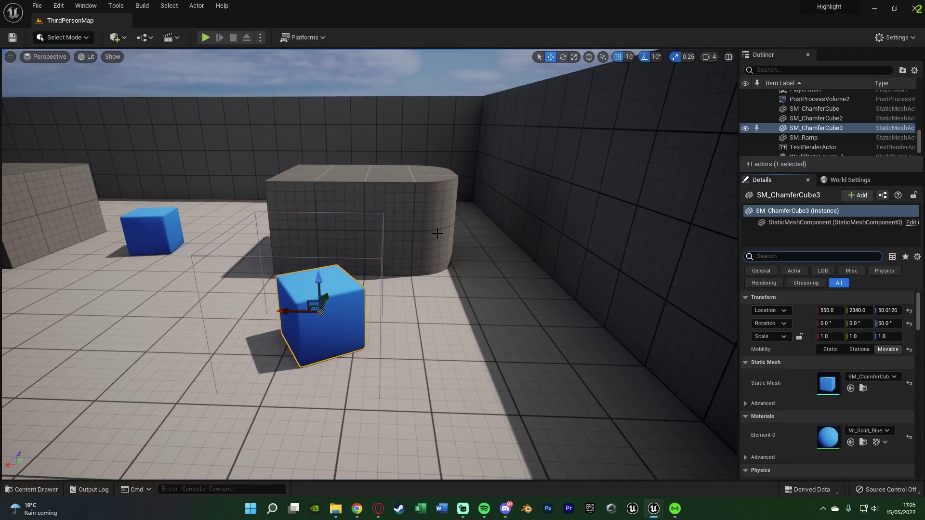
pyautogui.click(400, 223)
pyautogui.moveTo(399, 222); pyautogui.dragTo(433, 302, button='right')
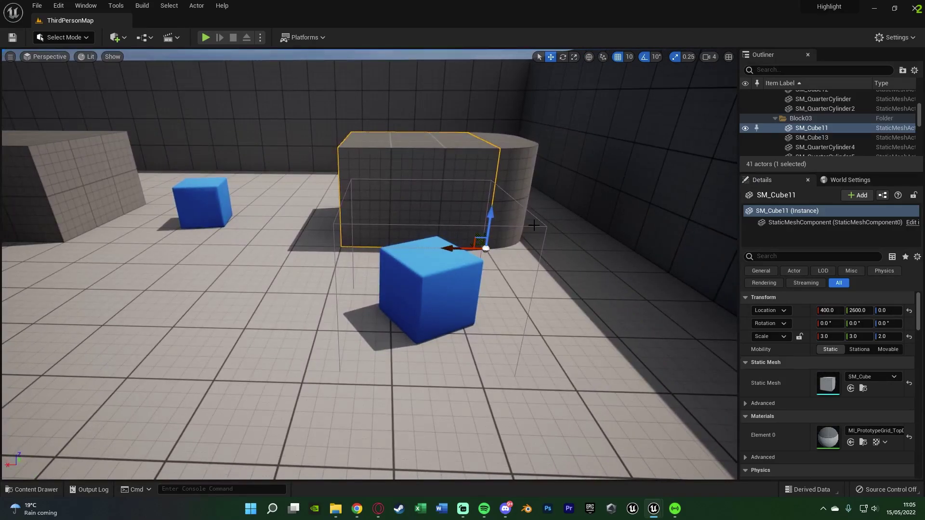
pyautogui.click(466, 281)
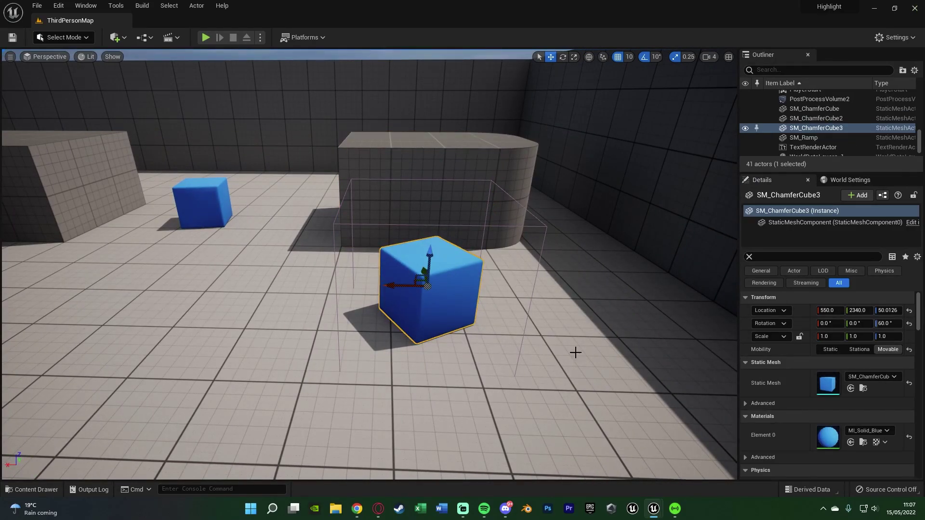
# - Switch to the HighlightMAT graph, set Param_1's default value to -1, and apply the change to the material
pyautogui.click(705, 453)
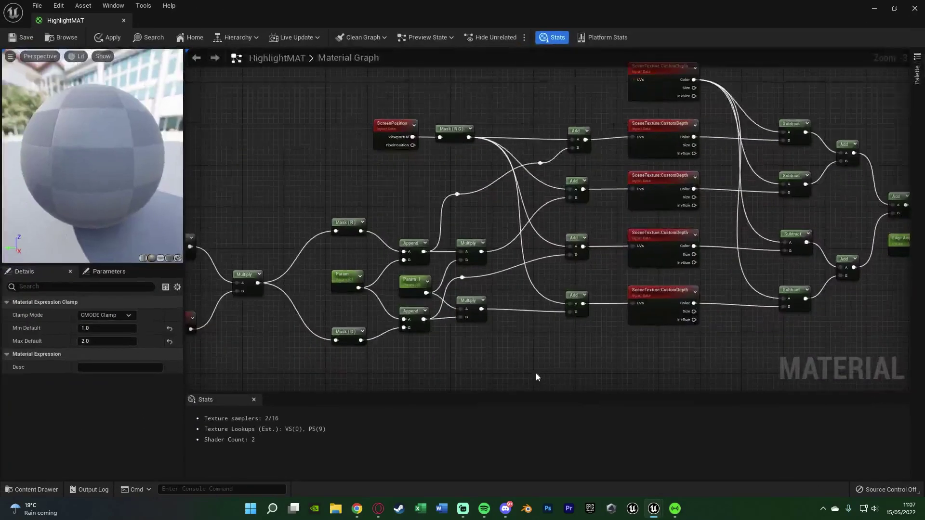
pyautogui.scroll(2, 490, 348)
pyautogui.scroll(-1, 395, 271)
pyautogui.moveTo(397, 259); pyautogui.dragTo(414, 260, button='right')
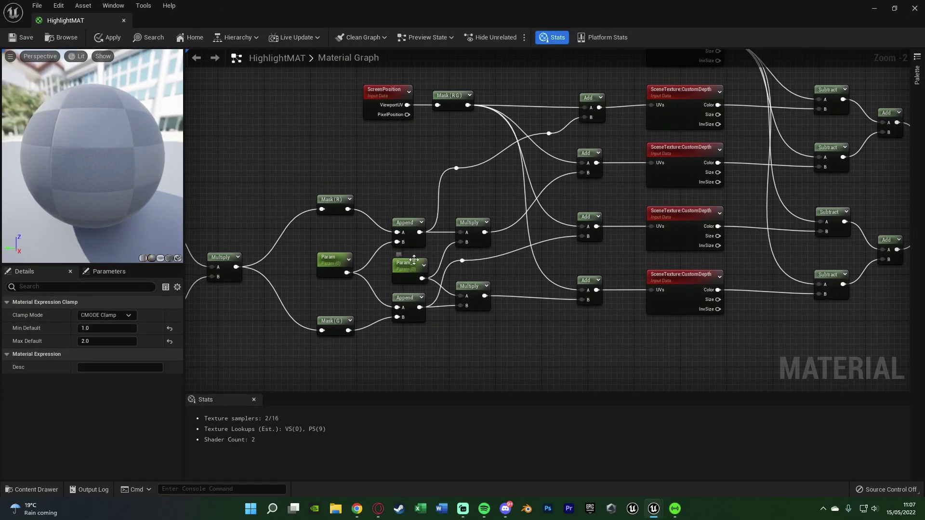
pyautogui.scroll(1, 413, 260)
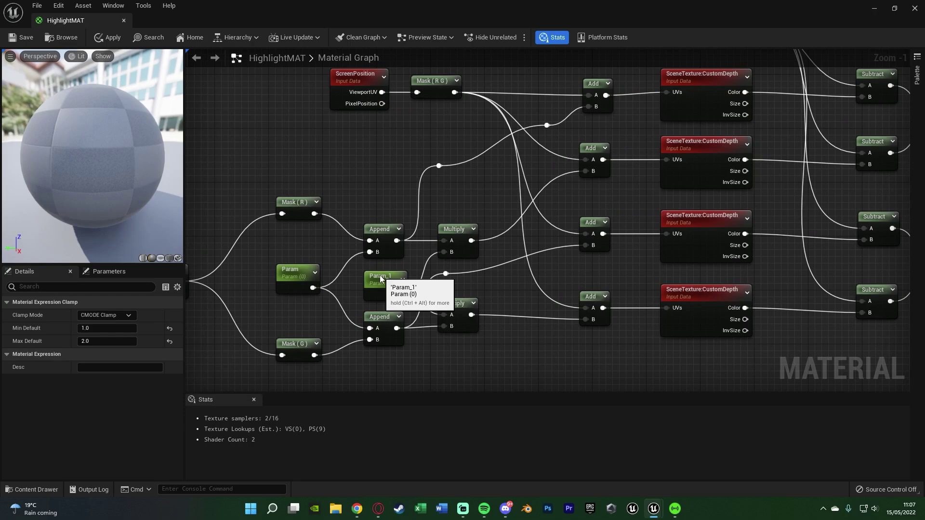
pyautogui.click(381, 278)
pyautogui.click(101, 341)
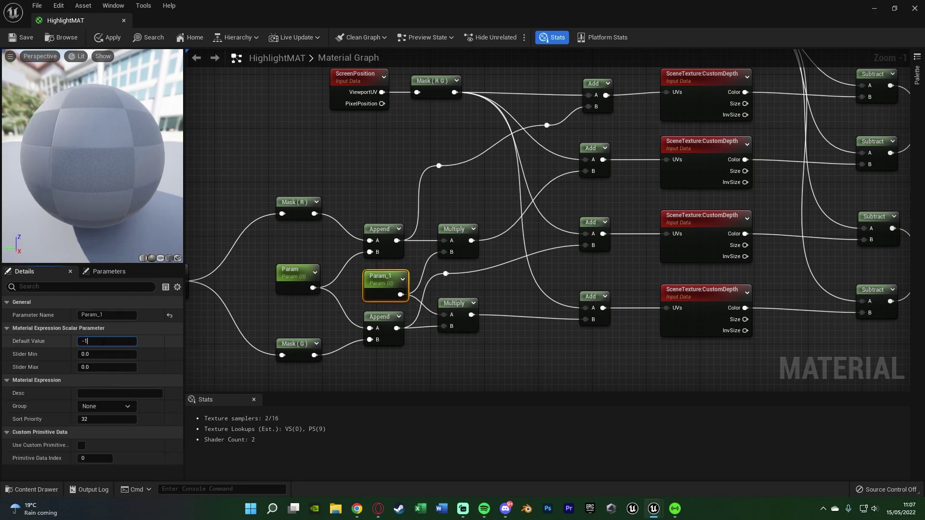
pyautogui.press('Return')
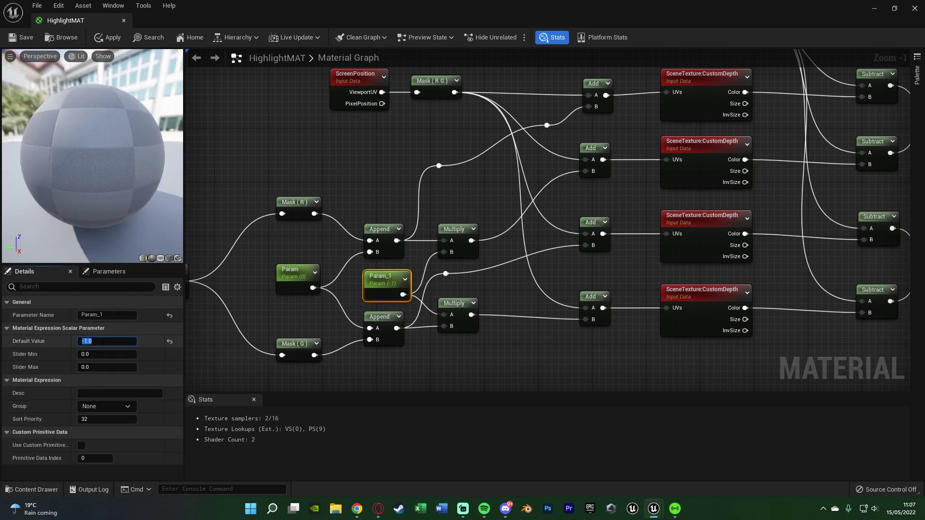
pyautogui.click(101, 41)
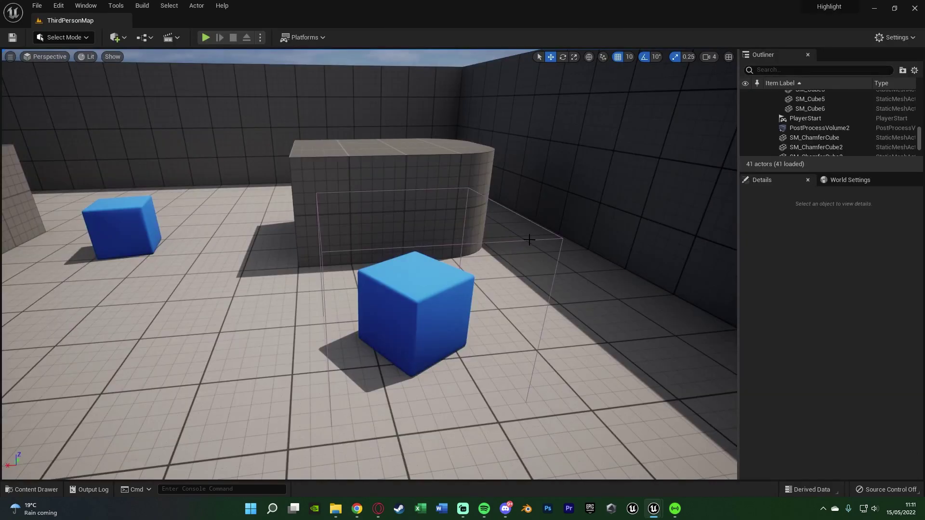
# - Scale the post process volume around the blue cube to 4.25, 4.25, 2.75 and deselect it
pyautogui.click(529, 239)
pyautogui.press('a')
pyautogui.moveTo(529, 240); pyautogui.dragTo(640, 240, button='right')
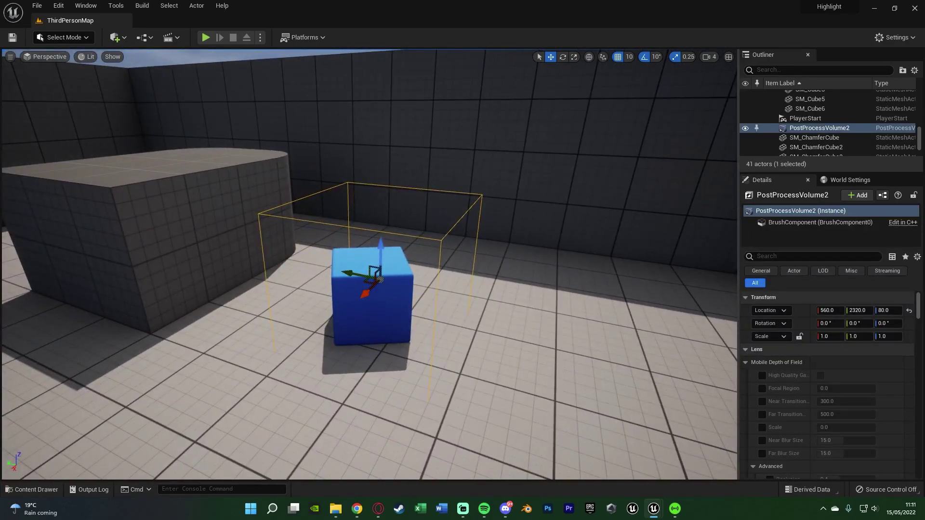
pyautogui.moveTo(479, 289); pyautogui.dragTo(472, 308, button='right')
pyautogui.scroll(-2, 479, 289)
pyautogui.press('r')
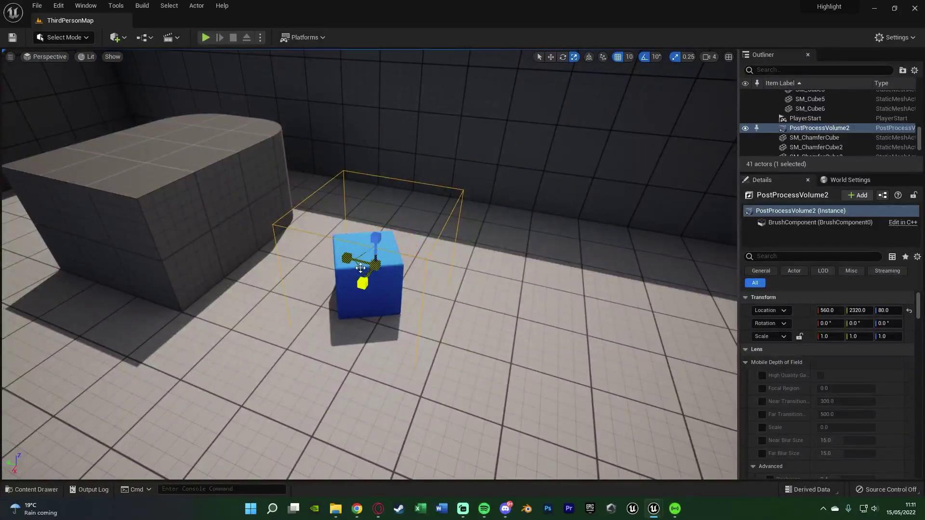
pyautogui.moveTo(360, 268); pyautogui.dragTo(388, 237)
pyautogui.press('w')
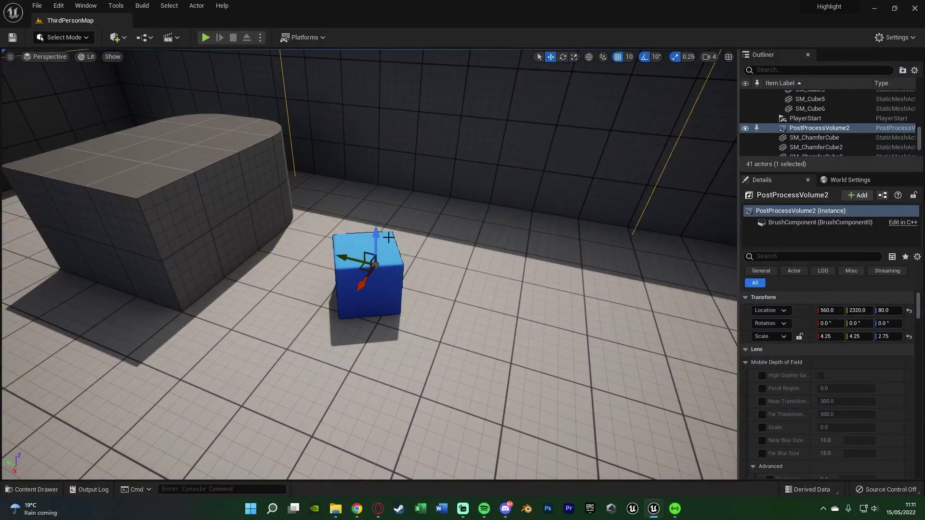
pyautogui.press('Escape')
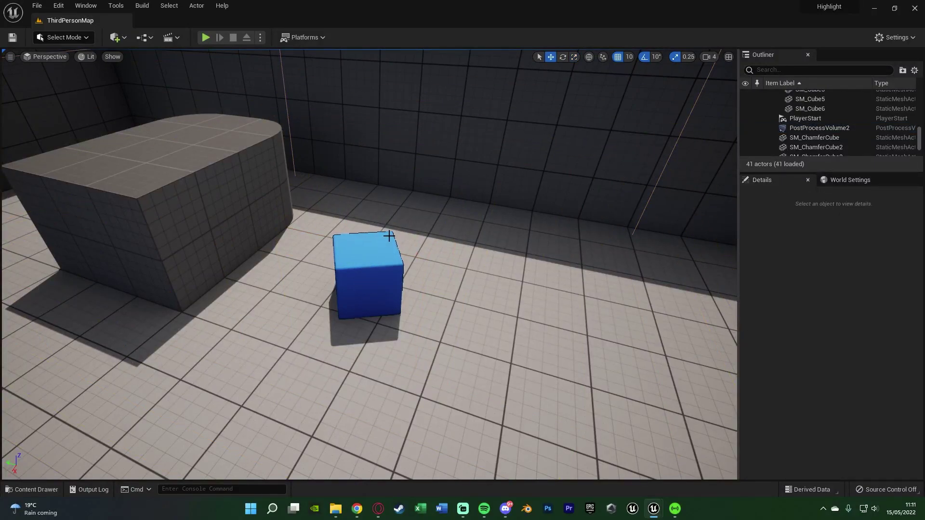
# - Set the Outline Glow Intensity parameter's default value to 1.0 in HighlightMAT, apply the change, and return to the level
pyautogui.moveTo(518, 95); pyautogui.dragTo(602, 140, button='right')
pyautogui.press('w')
pyautogui.moveTo(512, 288); pyautogui.dragTo(511, 288, button='right')
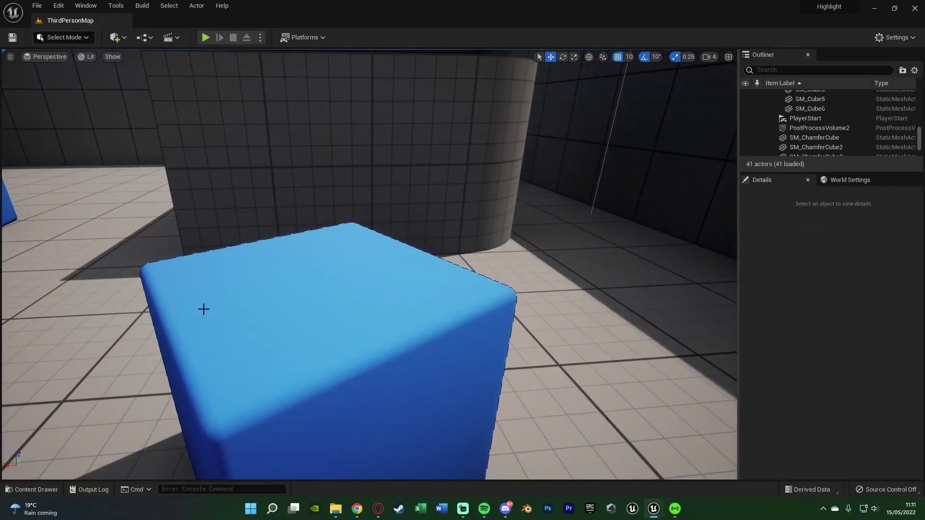
pyautogui.press('s')
pyautogui.moveTo(374, 243); pyautogui.dragTo(327, 265, button='right')
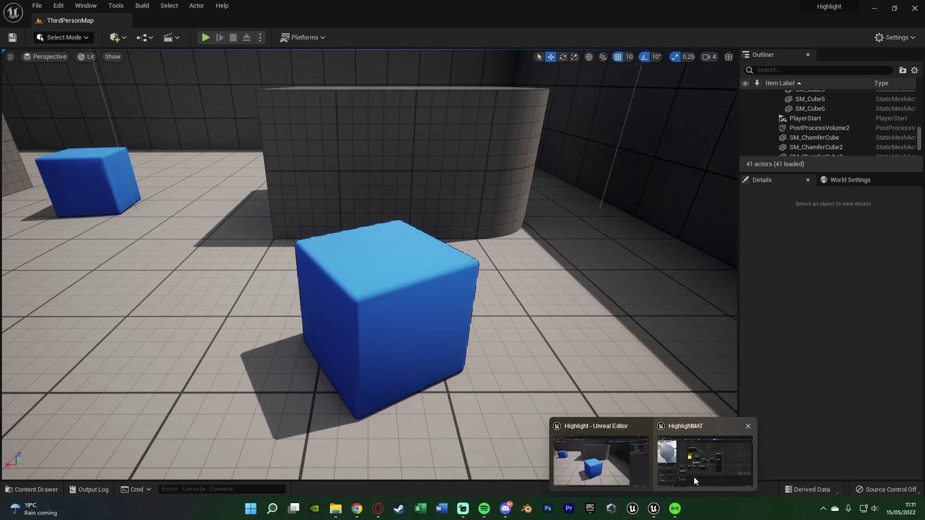
pyautogui.click(693, 462)
pyautogui.click(399, 275)
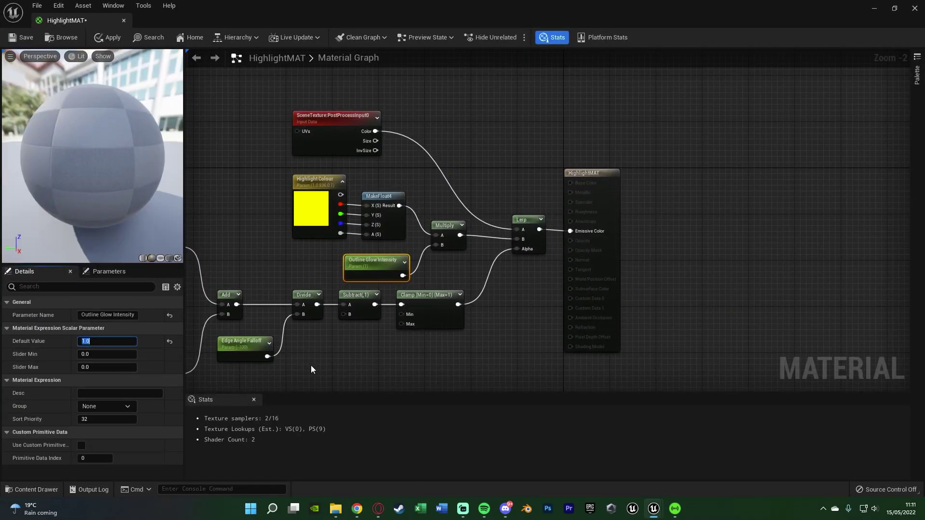
pyautogui.click(110, 37)
pyautogui.click(874, 9)
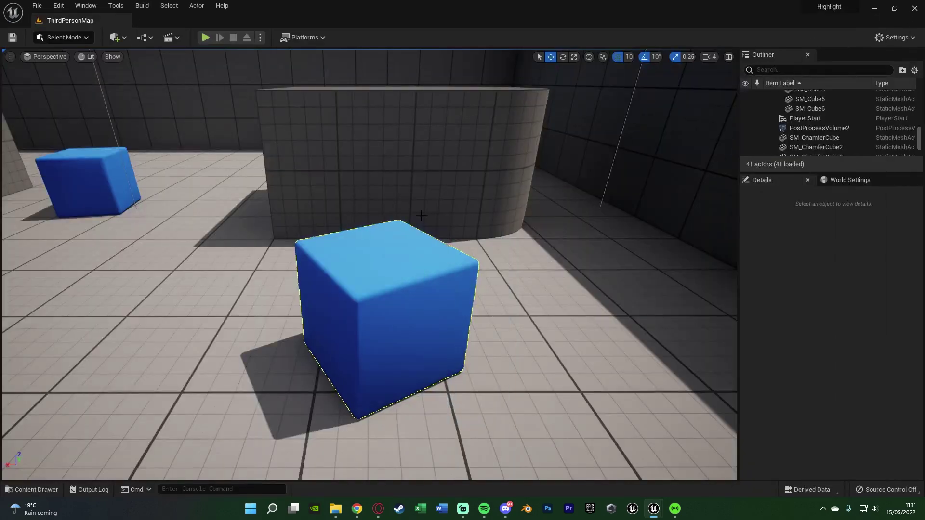
# - Set the Line Render Width parameter's default value to 1 in HighlightMAT, apply the change, and return to the level
pyautogui.moveTo(653, 509)
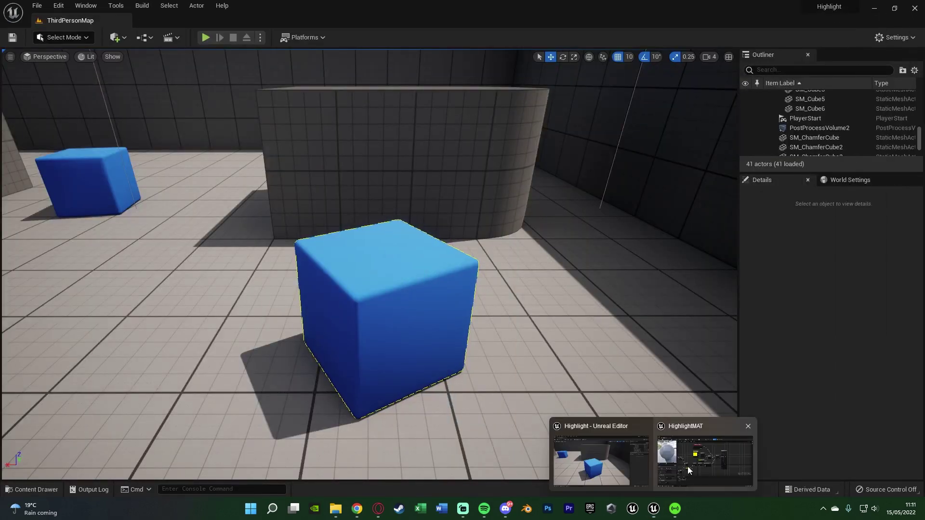
pyautogui.click(686, 466)
pyautogui.moveTo(211, 274); pyautogui.dragTo(524, 322, button='right')
pyautogui.moveTo(341, 228); pyautogui.dragTo(304, 270, button='right')
pyautogui.click(322, 227)
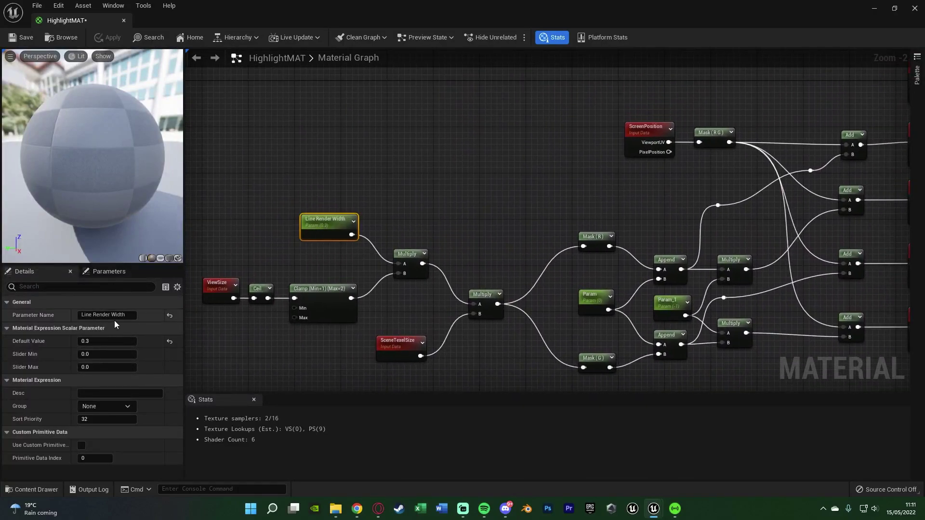
pyautogui.click(101, 341)
pyautogui.write('1')
pyautogui.press('Return')
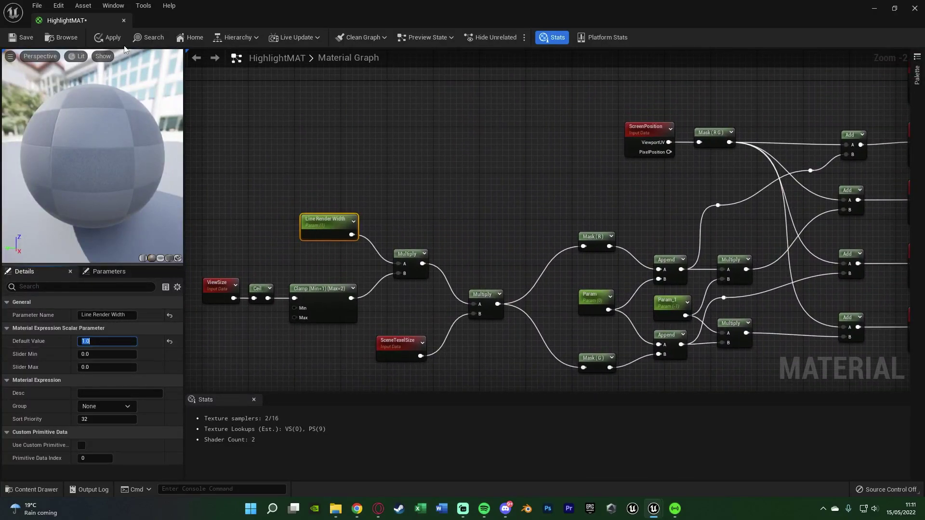
pyautogui.click(874, 8)
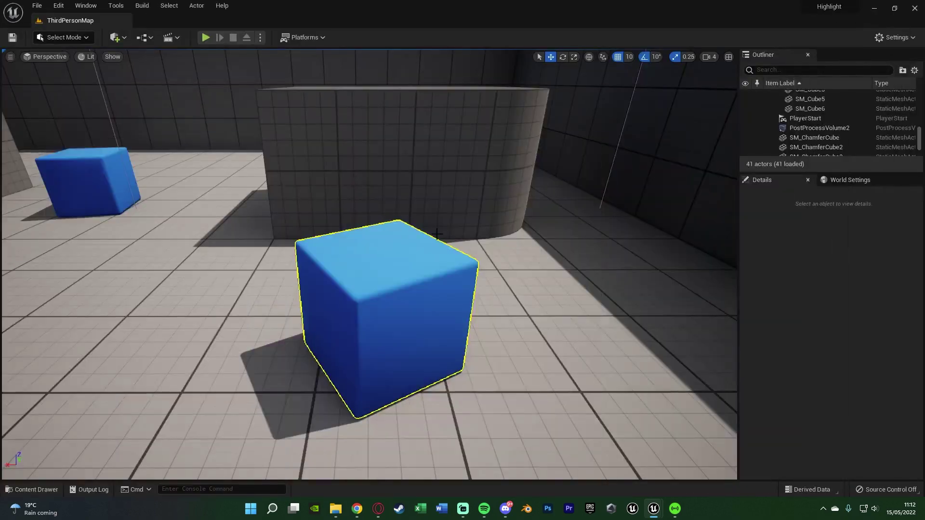
# - Examine the blue cube's outline from inside and from outside the post process volume
pyautogui.press('s')
pyautogui.moveTo(427, 240); pyautogui.dragTo(580, 224, button='right')
pyautogui.press('w')
pyautogui.press('w')
pyautogui.press('a')
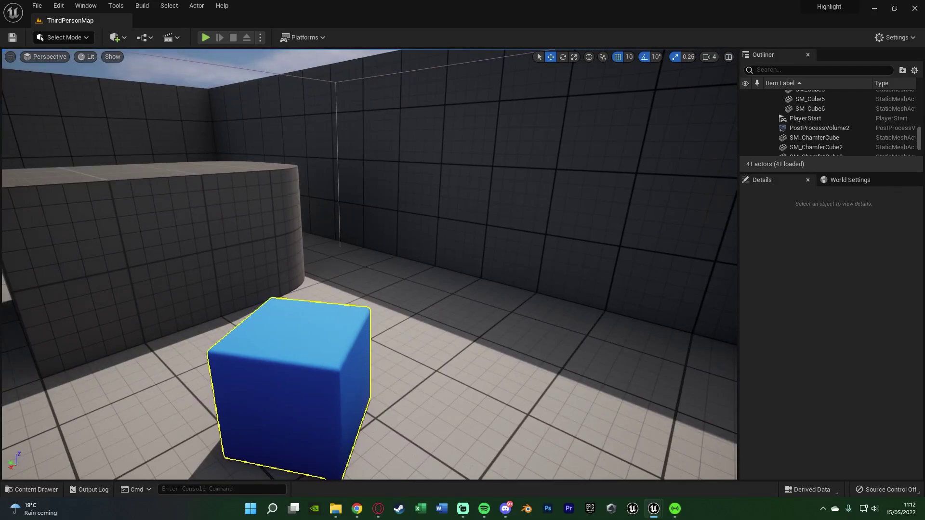
pyautogui.moveTo(428, 240); pyautogui.dragTo(343, 255, button='right')
pyautogui.press('s')
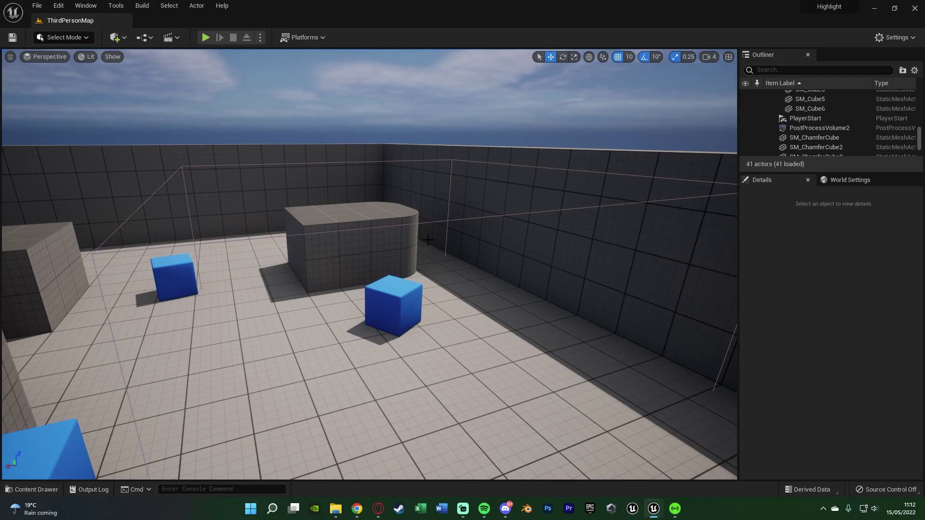
pyautogui.moveTo(369, 264)
pyautogui.mouseDown(button='right')
pyautogui.moveTo(361, 264)
pyautogui.moveTo(433, 264)
pyautogui.moveTo(375, 264)
pyautogui.mouseUp(button='right')
pyautogui.moveTo(498, 169); pyautogui.dragTo(498, 159, button='right')
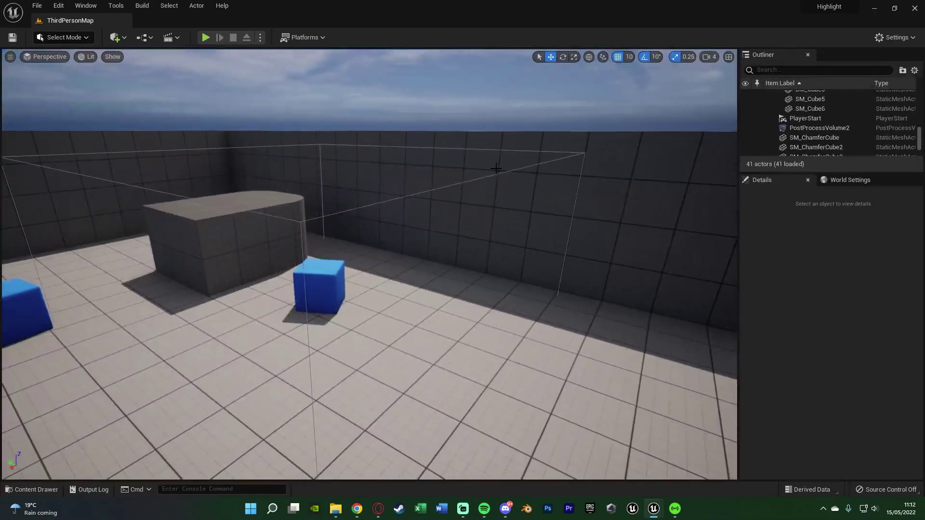
# - Enable Infinite Extent (Unbound) on the post process volume and deselect it
pyautogui.click(499, 173)
pyautogui.click(818, 259)
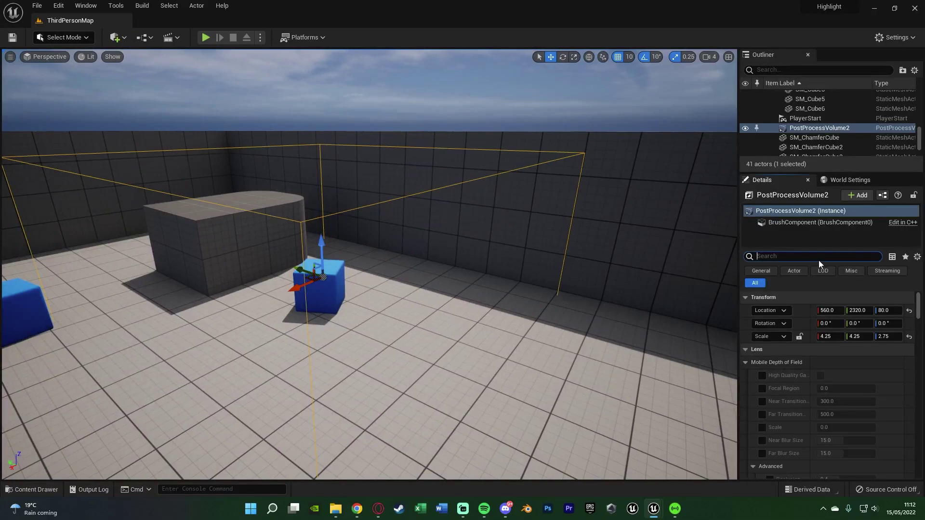
pyautogui.write('infi')
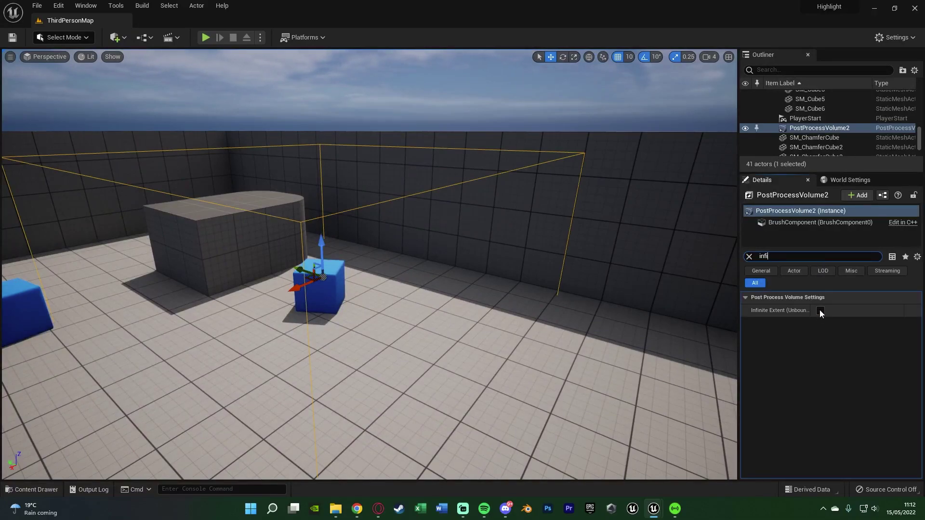
pyautogui.click(819, 310)
pyautogui.press('Escape')
# - Enable Render CustomDepth on the other two blue cubes, SM_ChamferCube and SM_ChamferCube2, together and deselect them
pyautogui.moveTo(450, 297); pyautogui.dragTo(330, 318, button='right')
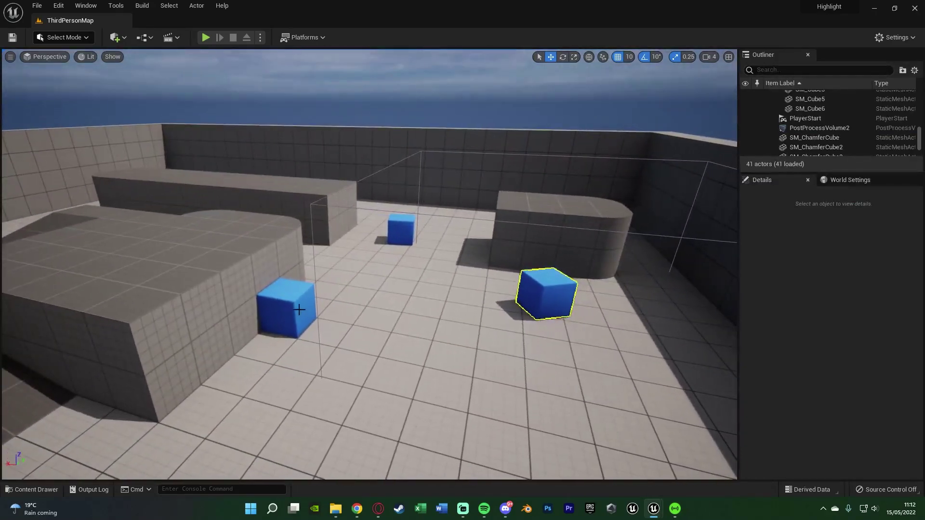
pyautogui.click(299, 308)
pyautogui.keyDown('ctrl'); pyautogui.click(400, 230); pyautogui.keyUp('ctrl')
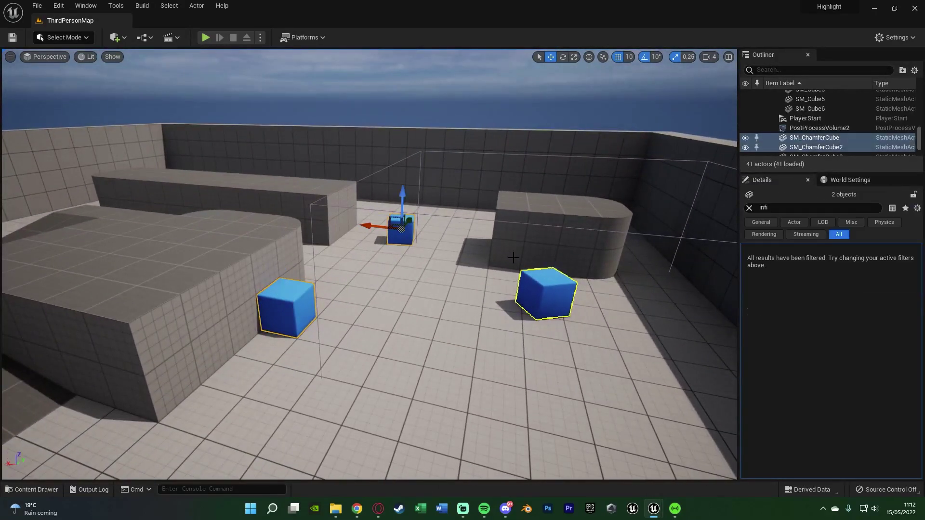
pyautogui.click(798, 205)
pyautogui.write('rendercust')
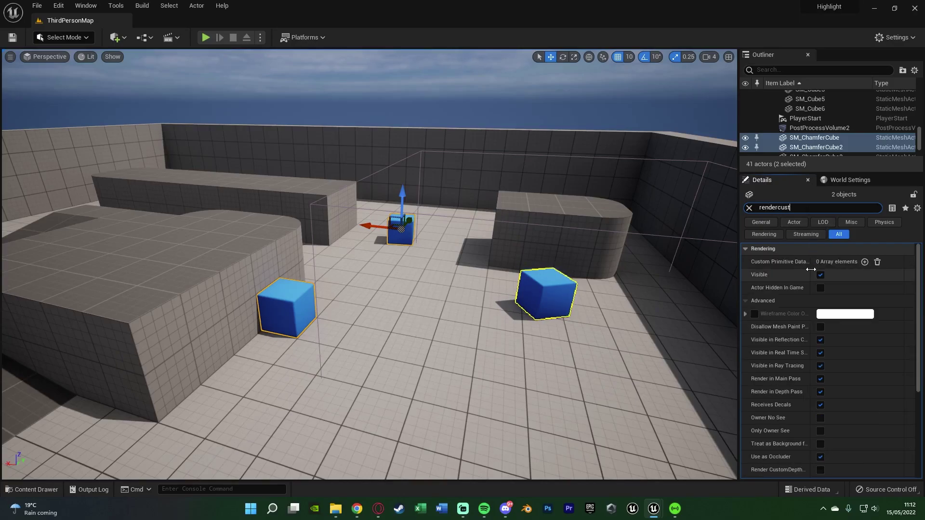
pyautogui.click(818, 274)
pyautogui.press('Escape')
pyautogui.moveTo(499, 268); pyautogui.dragTo(437, 255, button='right')
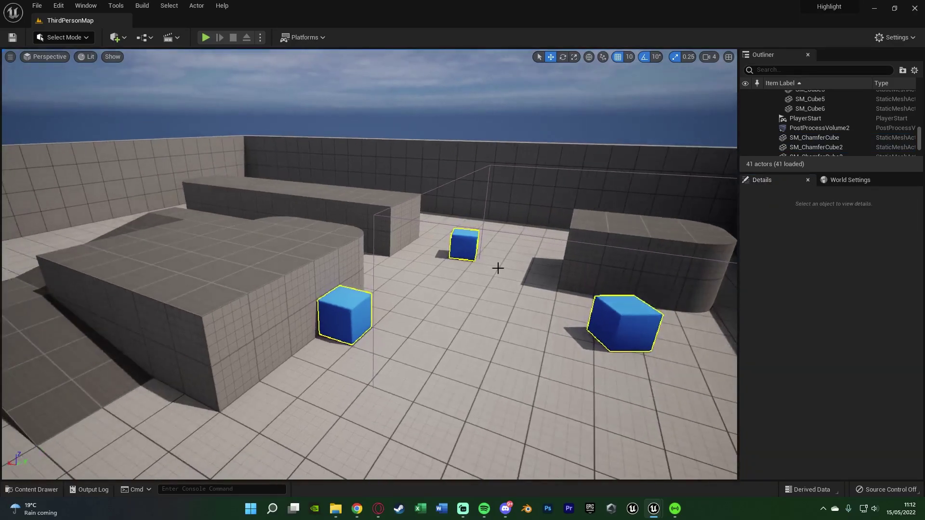
pyautogui.scroll(-5, 497, 268)
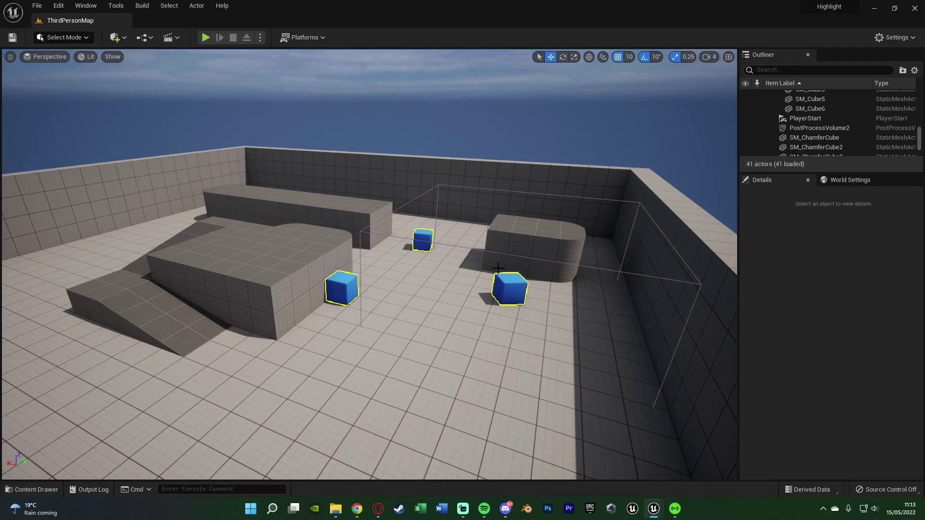
pyautogui.press('f')
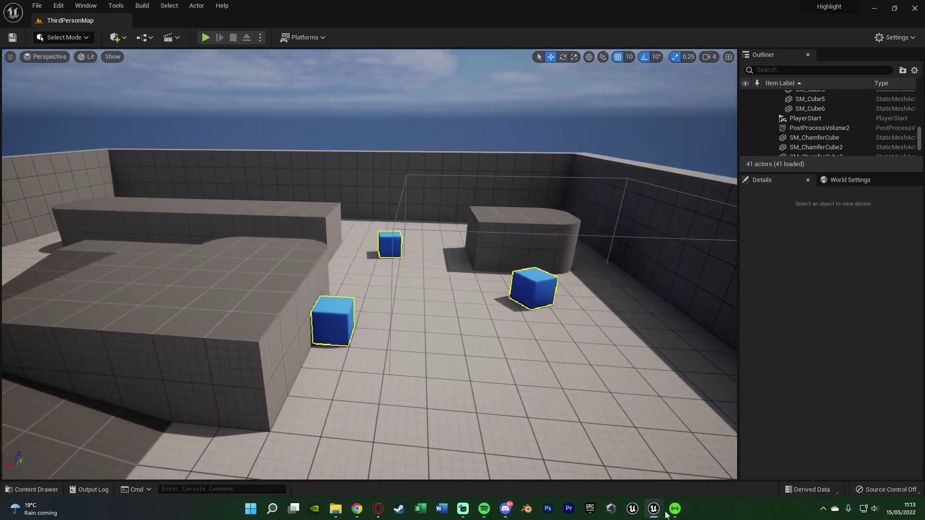
# - Create a material instance from HighlightMAT in the Content folder, keeping the default name HighlightMAT_Inst
pyautogui.moveTo(669, 501)
pyautogui.click(683, 455)
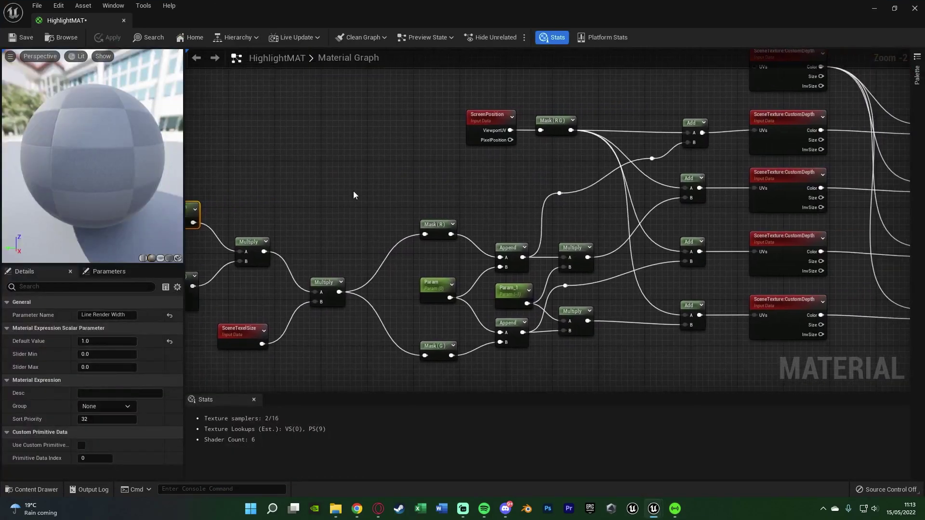
pyautogui.click(879, 9)
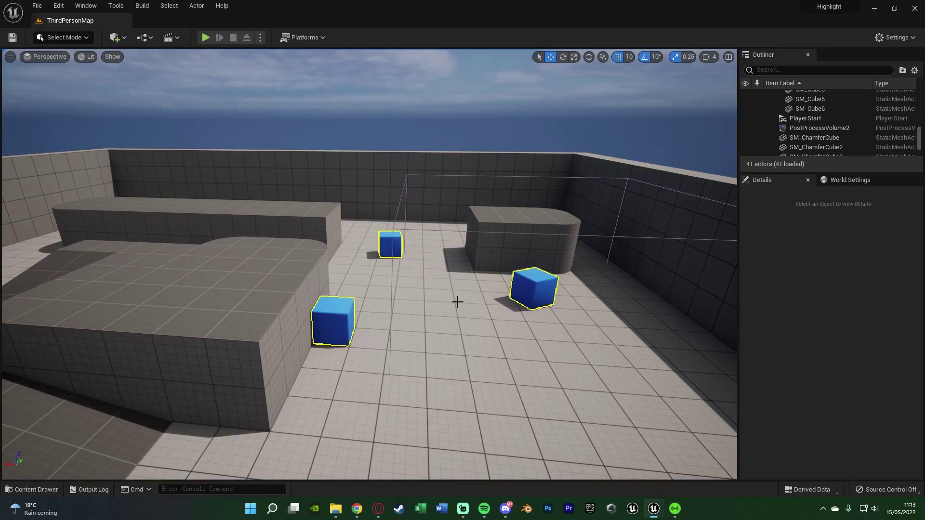
pyautogui.hotkey('ctrl', 'space')
pyautogui.rightClick(360, 368)
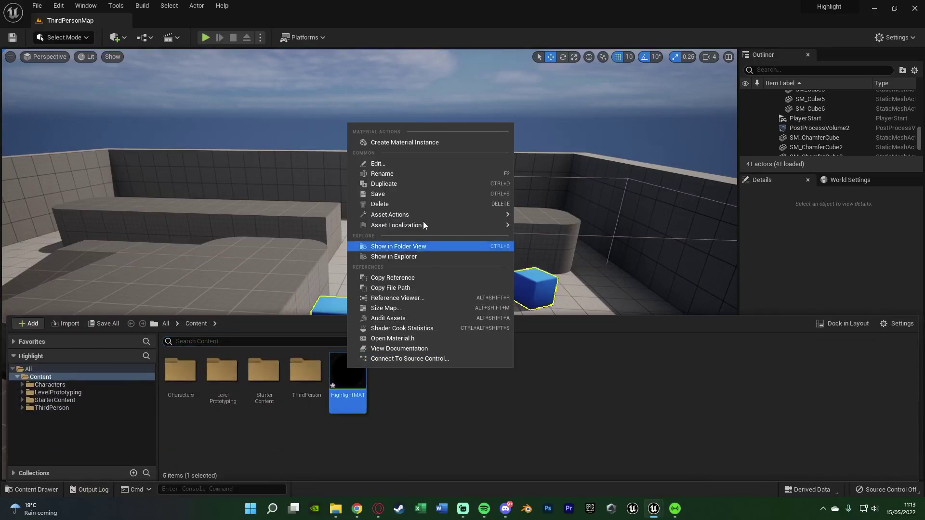
pyautogui.click(421, 142)
pyautogui.press('Return')
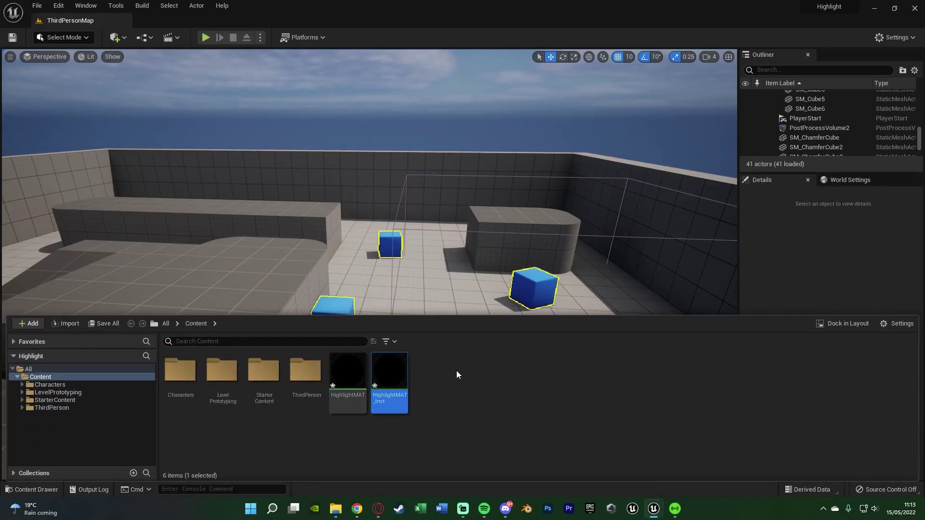
# - Find and select PostProcessVolume2 among the level's actors and expand its Post Process Materials array
pyautogui.click(805, 73)
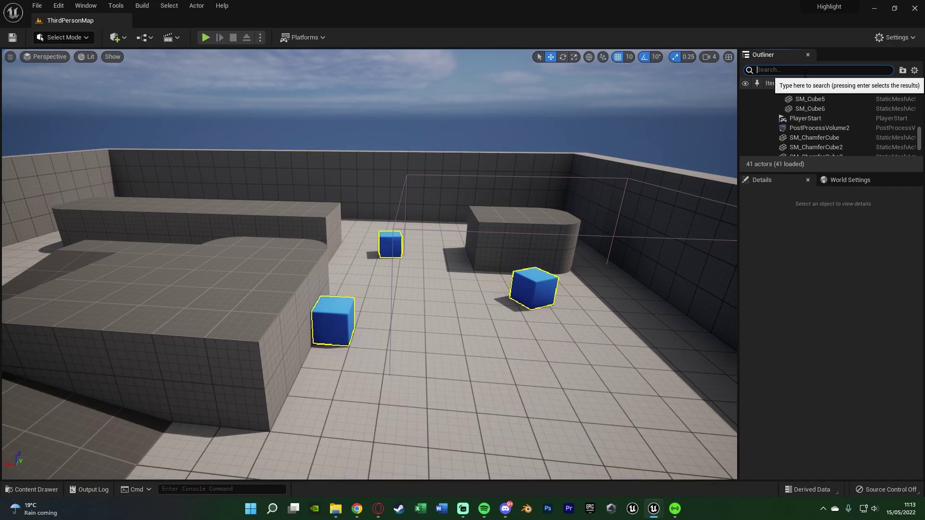
pyautogui.write('post')
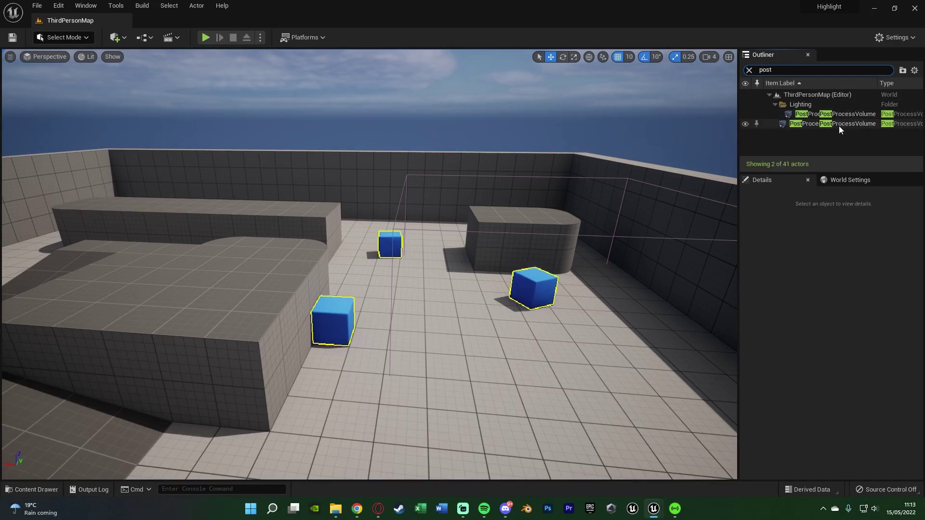
pyautogui.click(835, 124)
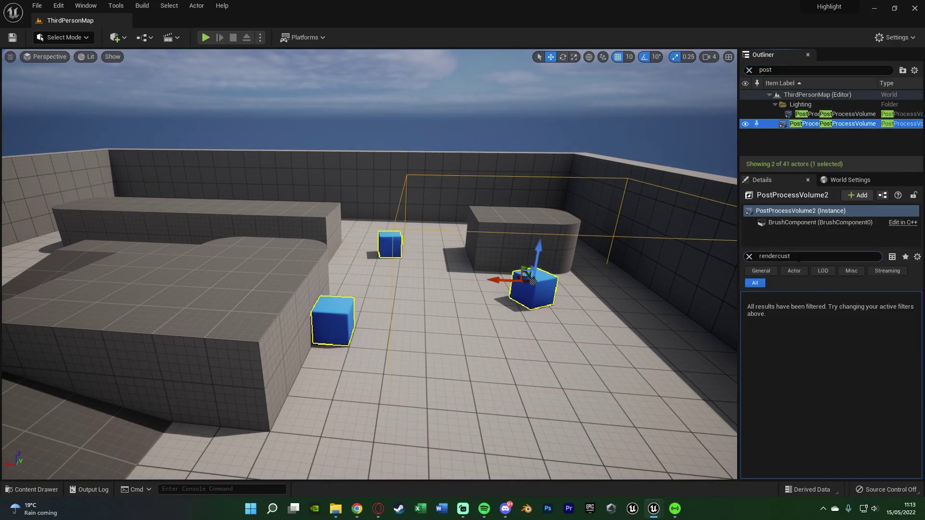
pyautogui.click(798, 258)
pyautogui.write('mater')
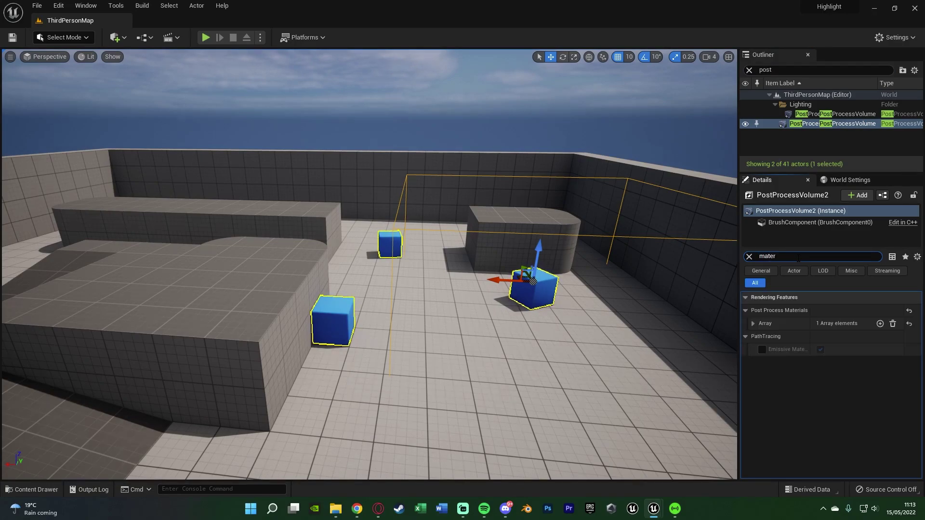
pyautogui.click(753, 323)
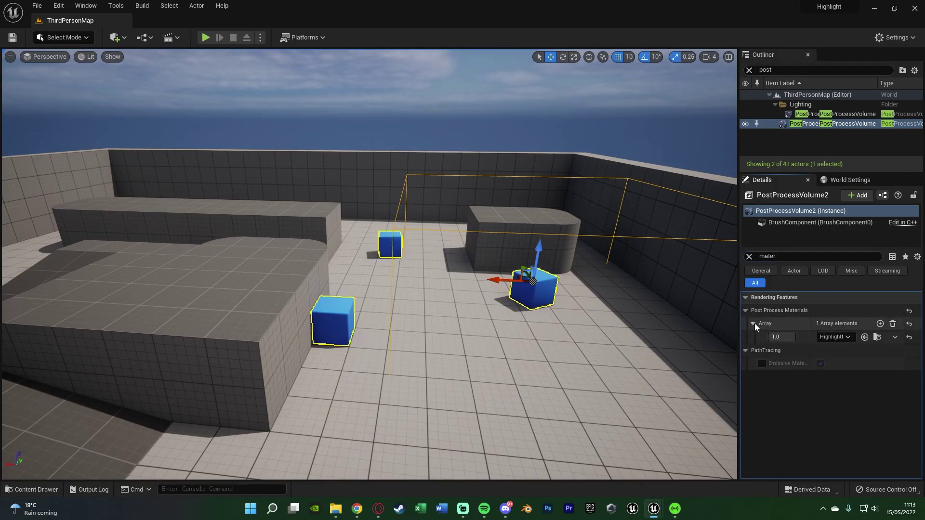
# - Locate HighlightMAT_Inst in the Content folder and open it in a floating material instance editor
pyautogui.click(877, 337)
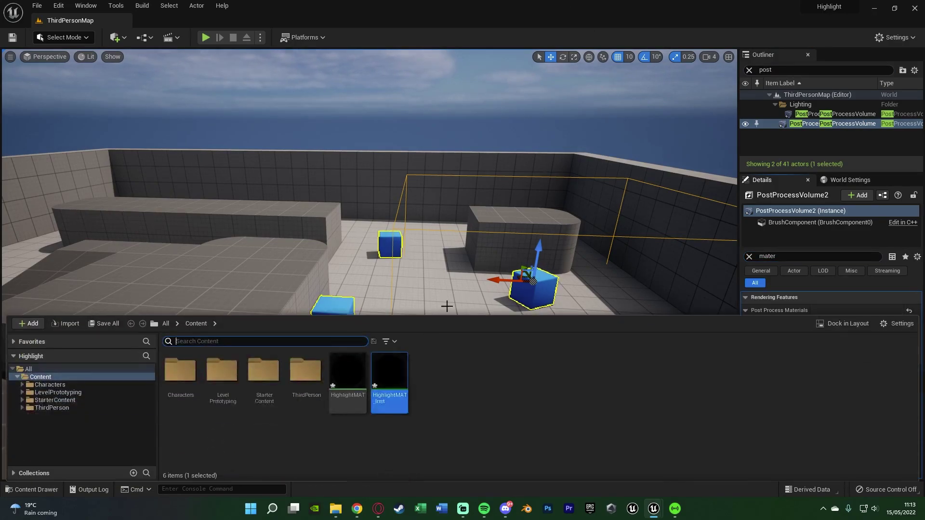
pyautogui.doubleClick(402, 374)
pyautogui.doubleClick(498, 6)
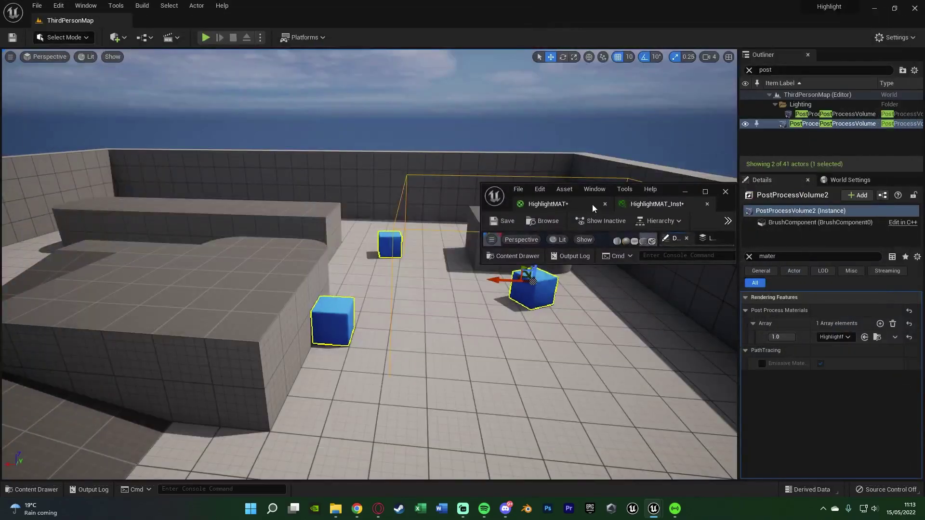
pyautogui.click(683, 182)
pyautogui.moveTo(682, 186); pyautogui.dragTo(648, 198)
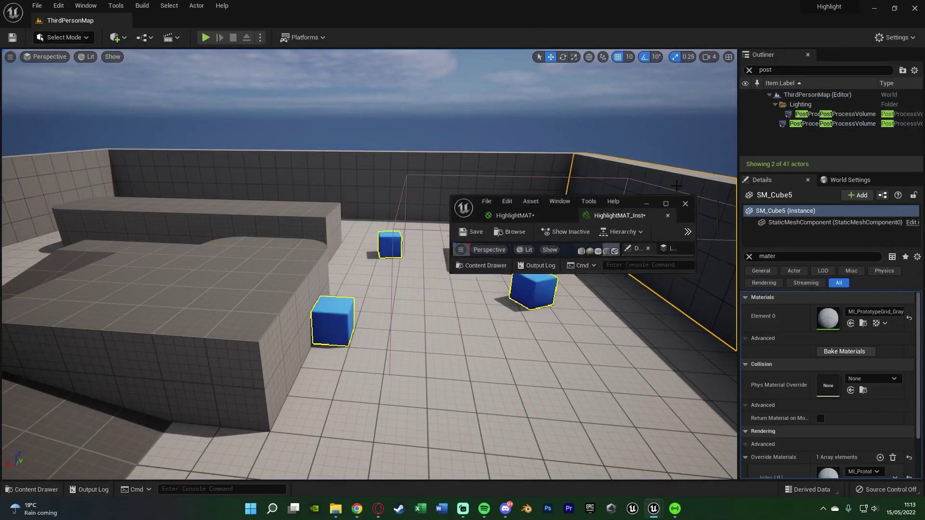
pyautogui.click(690, 203)
pyautogui.hotkey('ctrl', 'space')
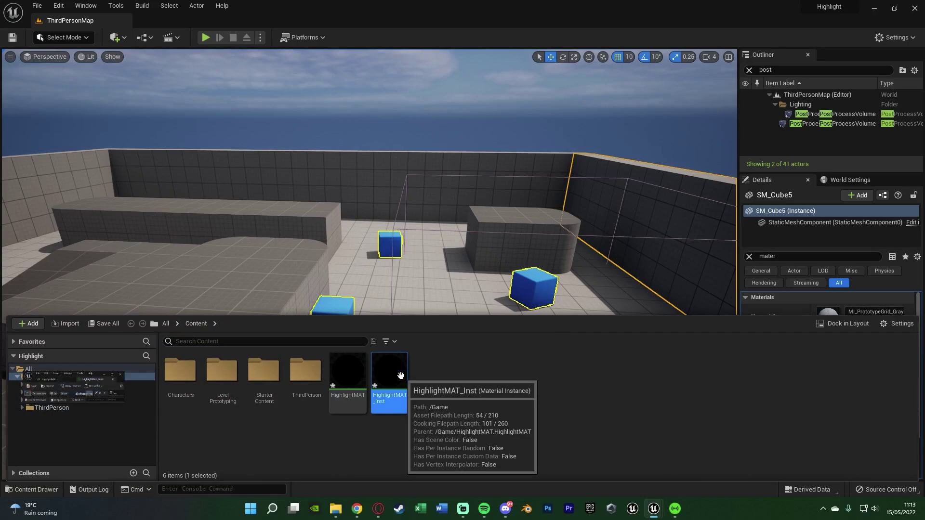
pyautogui.doubleClick(388, 385)
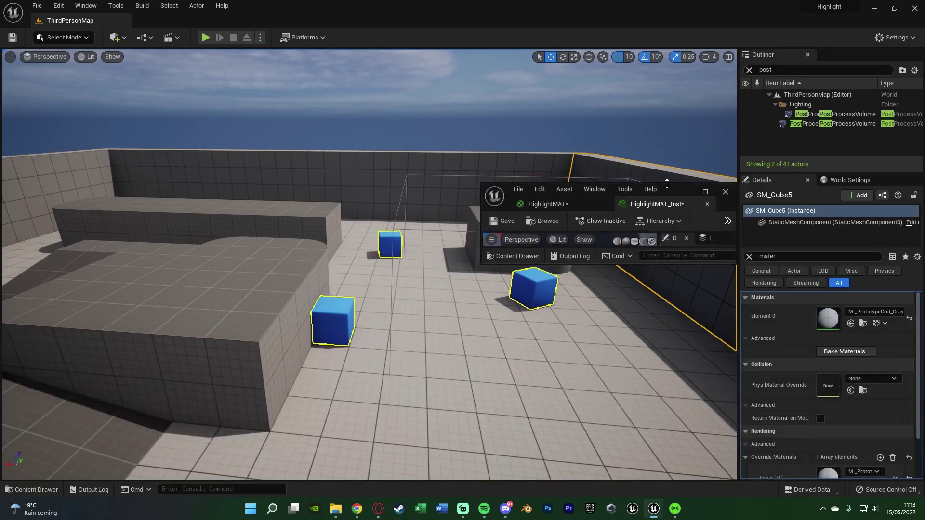
# - Enlarge the HighlightMAT_Inst editor window to full height and widen it beside the level viewport, keeping two blue cubes in view
pyautogui.moveTo(674, 183); pyautogui.dragTo(678, 54)
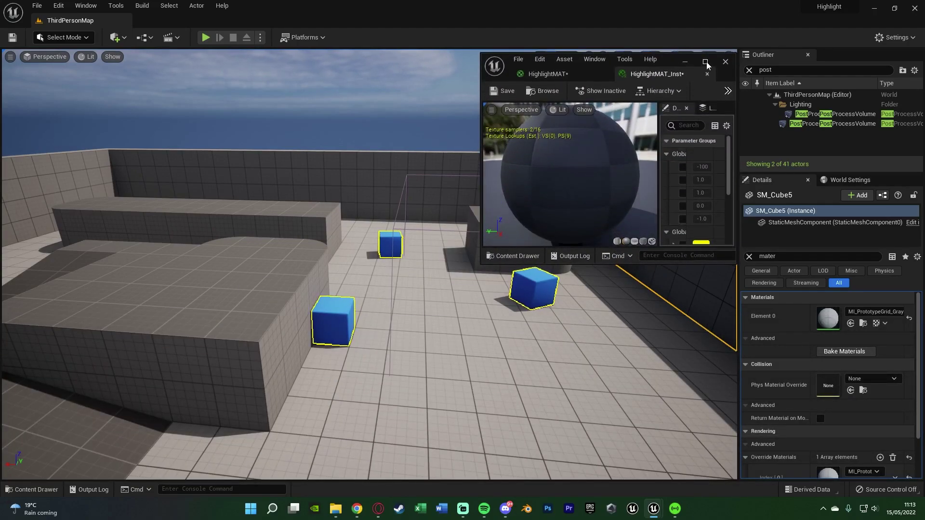
pyautogui.moveTo(738, 53)
pyautogui.mouseDown()
pyautogui.moveTo(798, 23)
pyautogui.moveTo(743, 52)
pyautogui.mouseUp()
pyautogui.moveTo(736, 52); pyautogui.dragTo(871, 1)
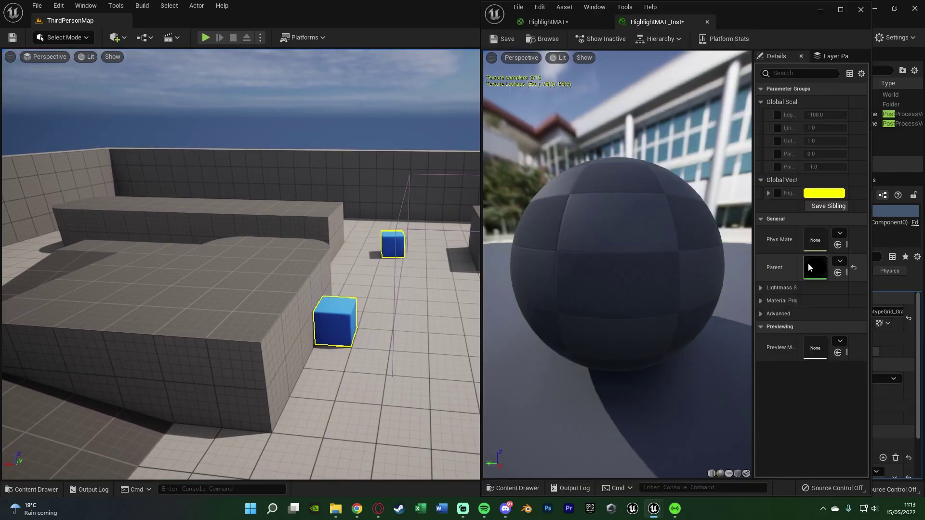
# - Enable the overrides for all five global scalar parameters of HighlightMAT_Inst
pyautogui.click(777, 115)
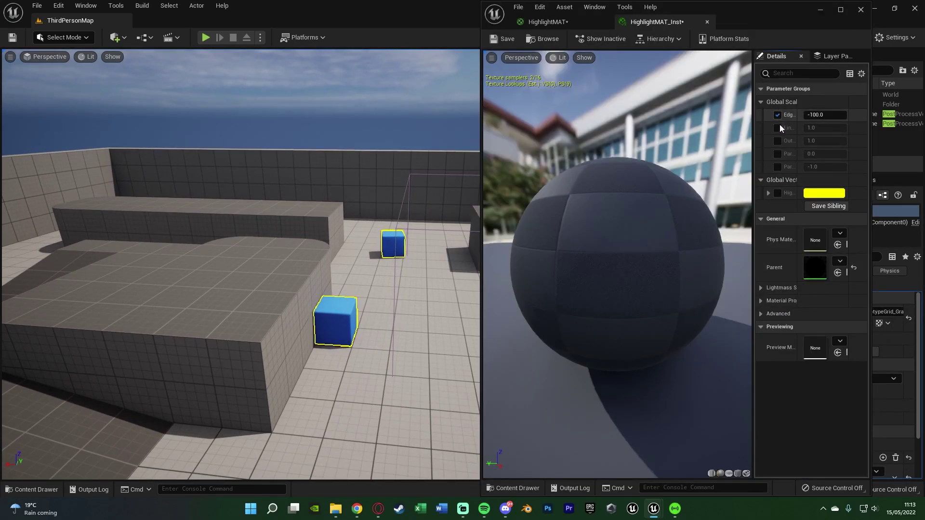
pyautogui.click(777, 128)
pyautogui.click(777, 141)
pyautogui.click(777, 154)
pyautogui.click(777, 167)
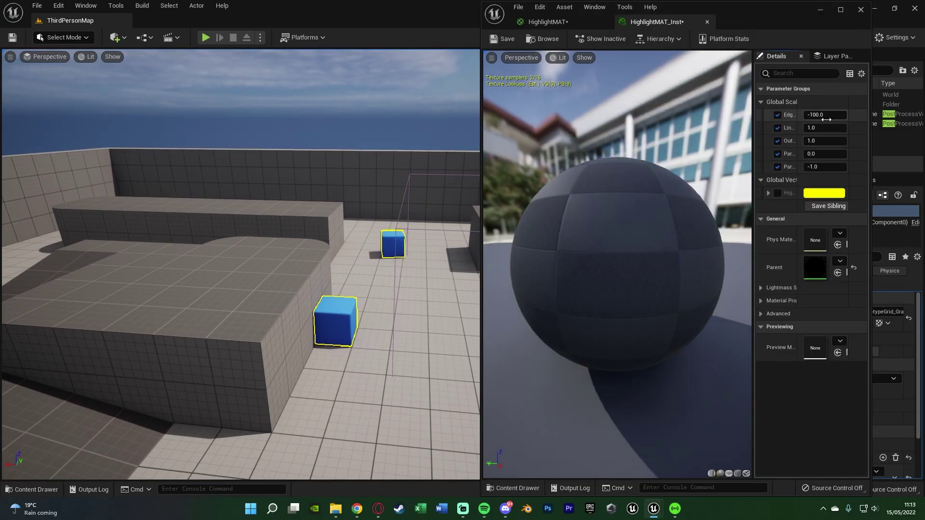
# - Set the third scalar parameter to about 2.41, try other values for the second and fourth before resetting both, and close the editor
pyautogui.moveTo(817, 128); pyautogui.dragTo(812, 159)
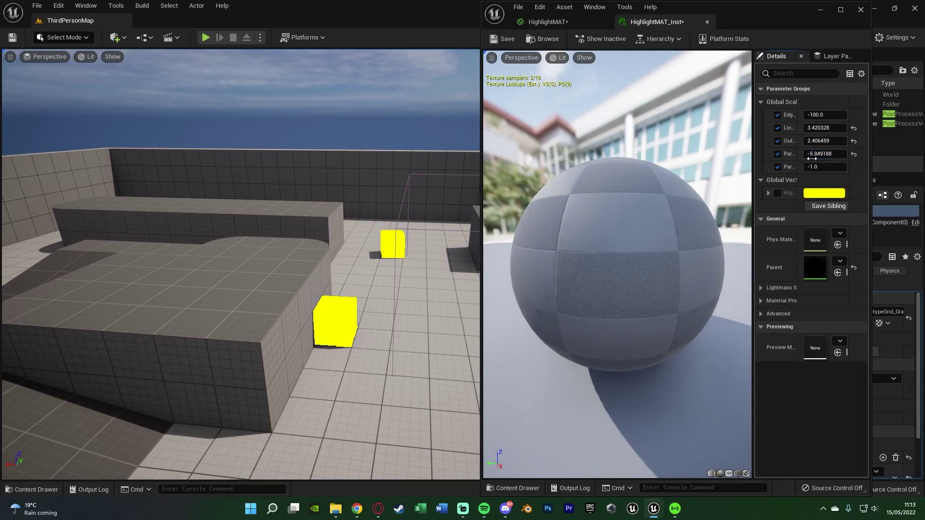
pyautogui.click(854, 154)
pyautogui.click(854, 128)
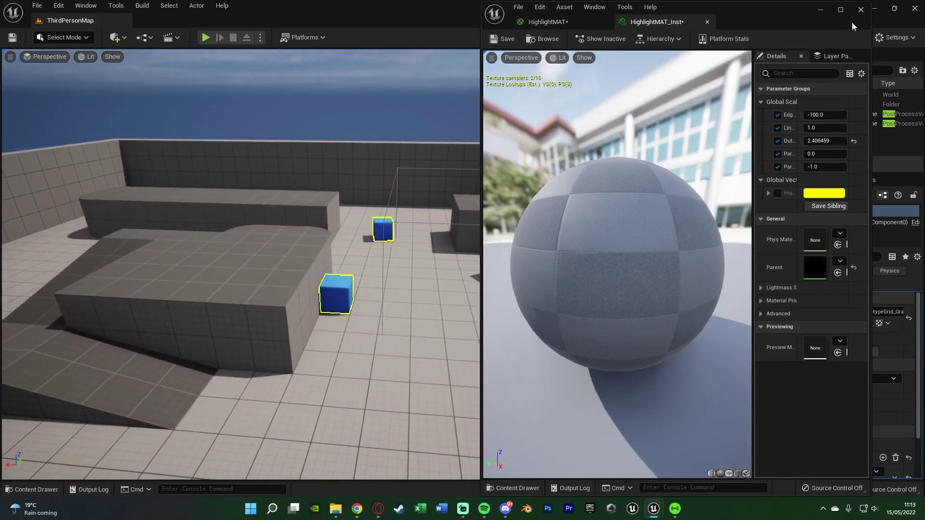
pyautogui.click(861, 9)
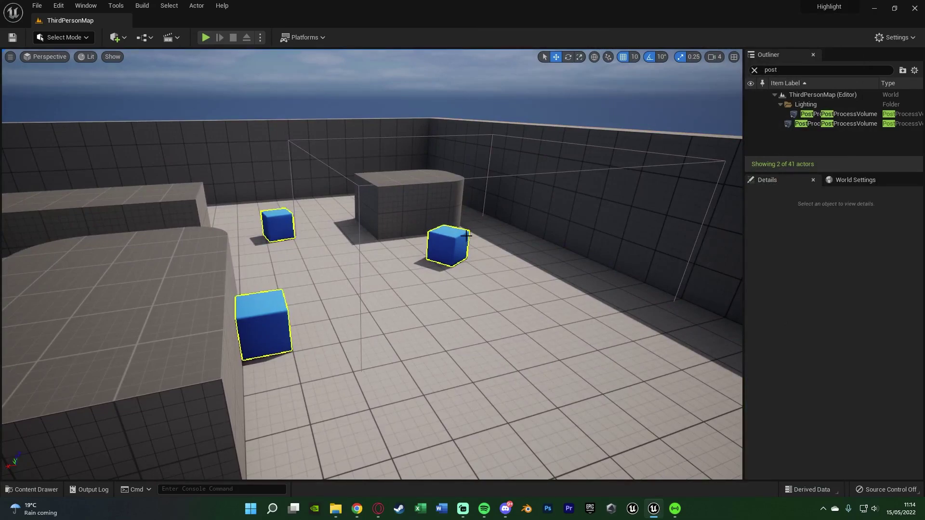
# - Examine the highlight outlines of the three blue cubes from several angles, including from behind the ramp
pyautogui.moveTo(466, 236); pyautogui.dragTo(433, 253, button='right')
pyautogui.moveTo(448, 207); pyautogui.dragTo(459, 237)
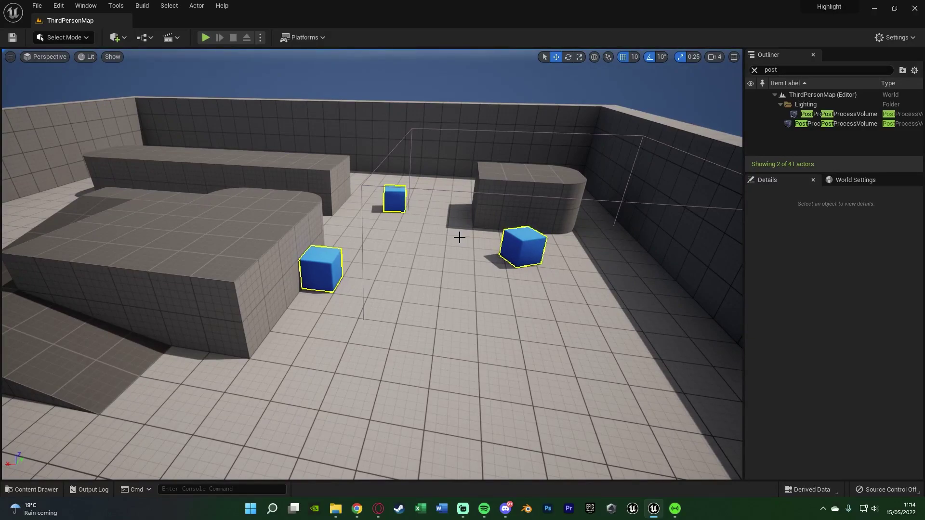
pyautogui.press('w')
pyautogui.moveTo(460, 237); pyautogui.dragTo(457, 207, button='right')
pyautogui.moveTo(459, 217); pyautogui.dragTo(456, 233)
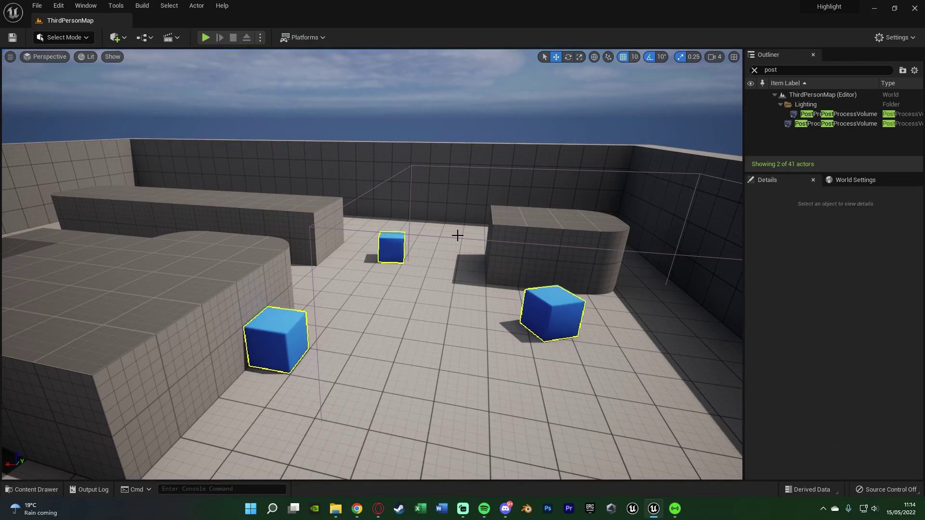
pyautogui.moveTo(457, 235); pyautogui.dragTo(400, 219, button='right')
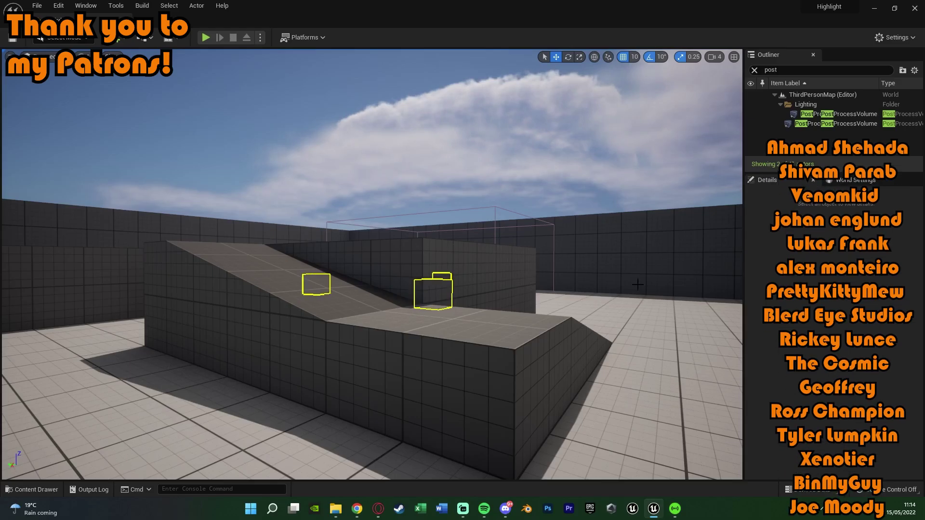
pyautogui.moveTo(417, 249); pyautogui.dragTo(530, 325, button='right')
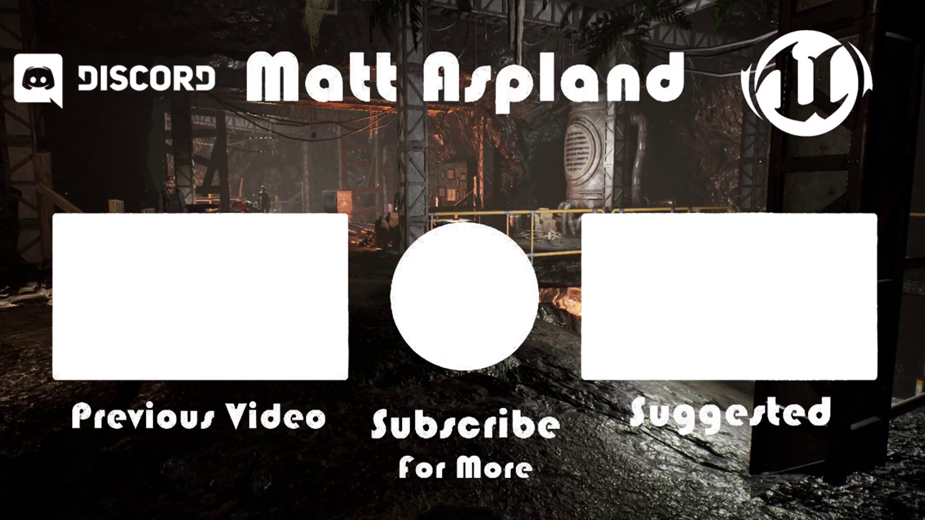